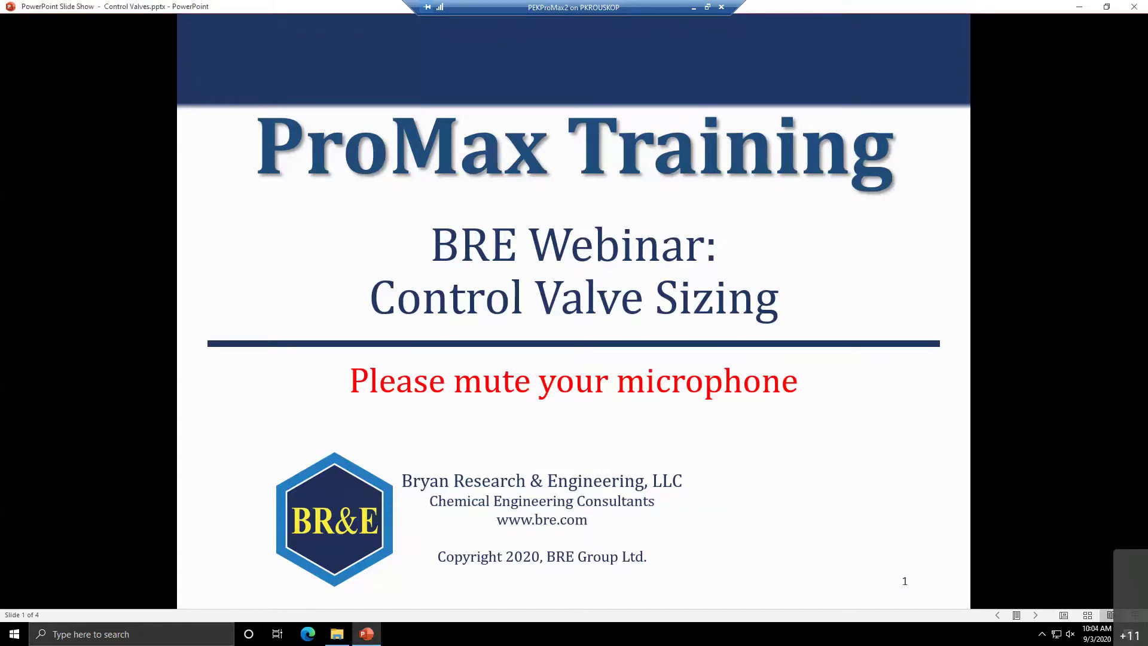
Advance the slide show from the title slide to slide 2, Control Valve Sizing
key(Right)
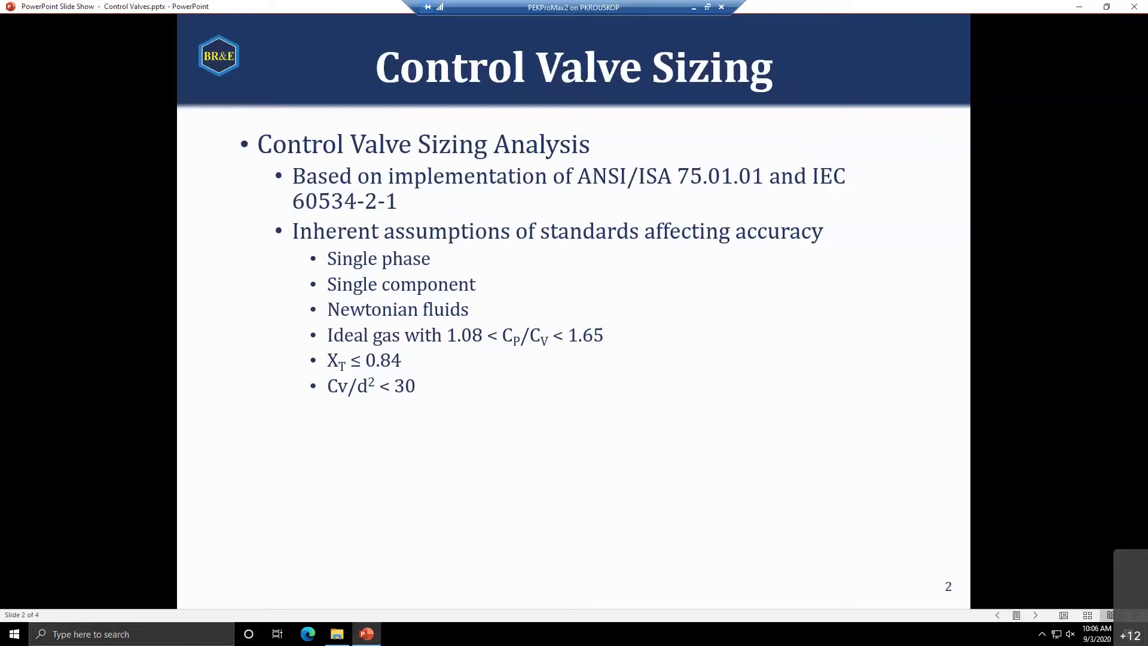
Advance to the Case 1 slide and snap the slide show to the left half
click(699, 174)
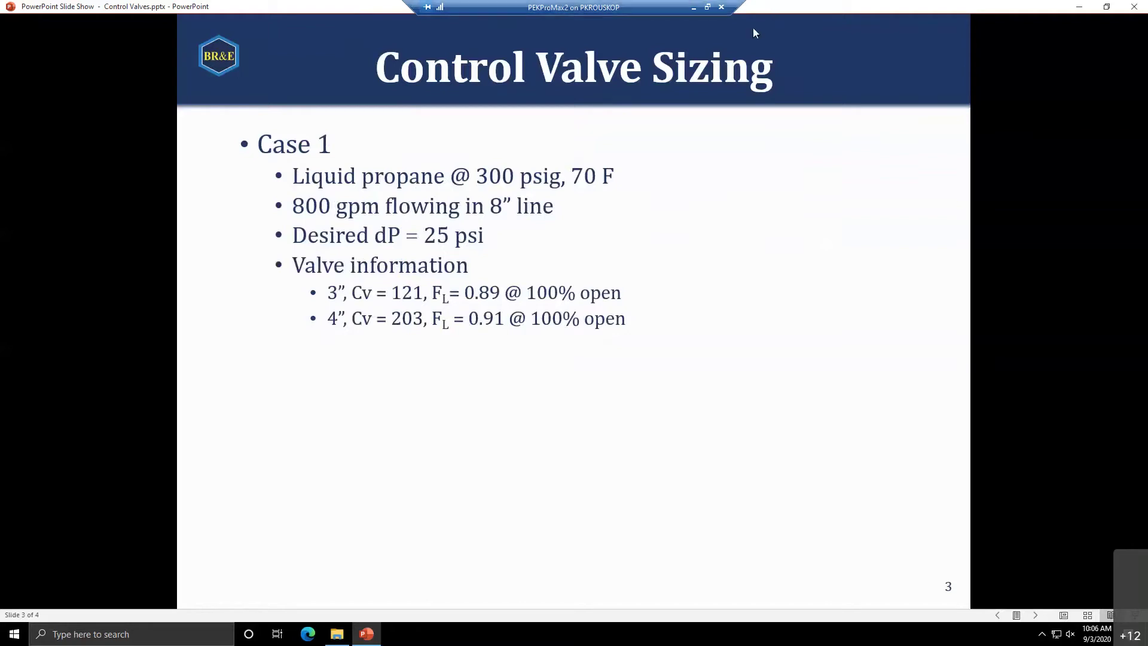
drag(752, 7, 1, 165)
click(692, 545)
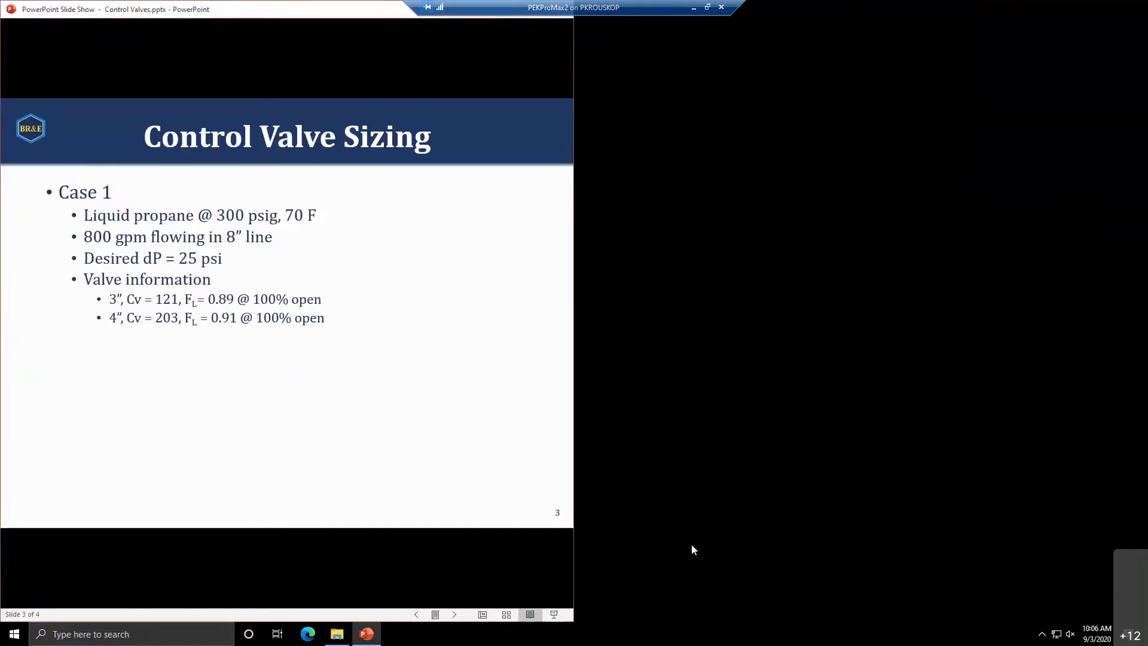
Launch ProMax, place the drawing on the right half, and bring up Environment1 setup
click(17, 641)
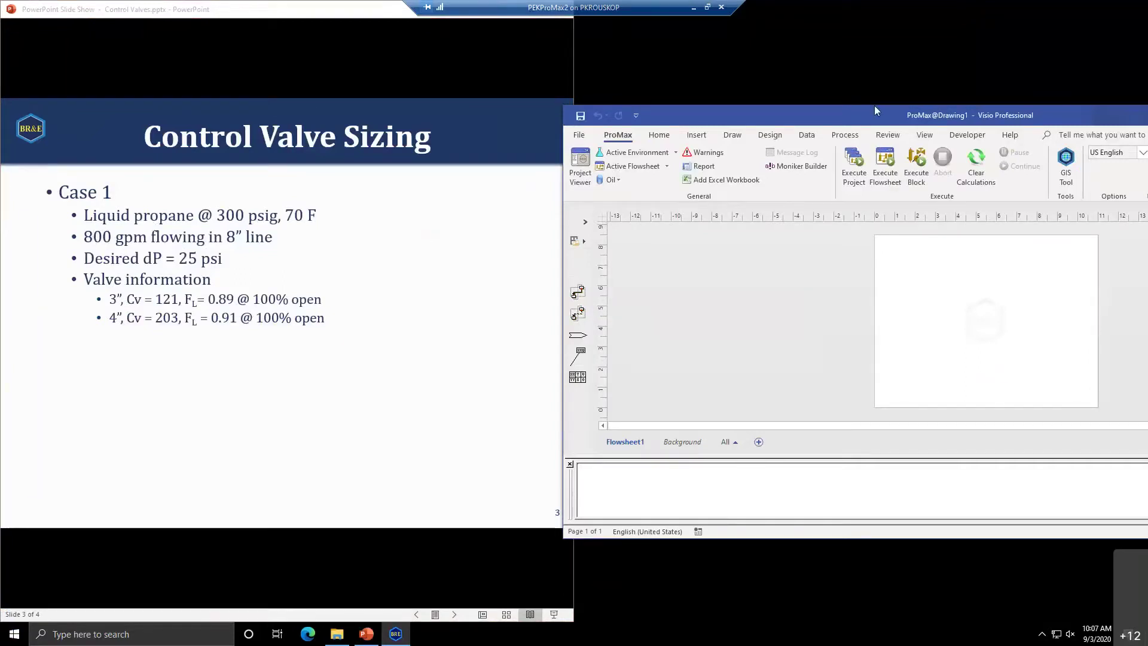
drag(873, 112, 1144, 170)
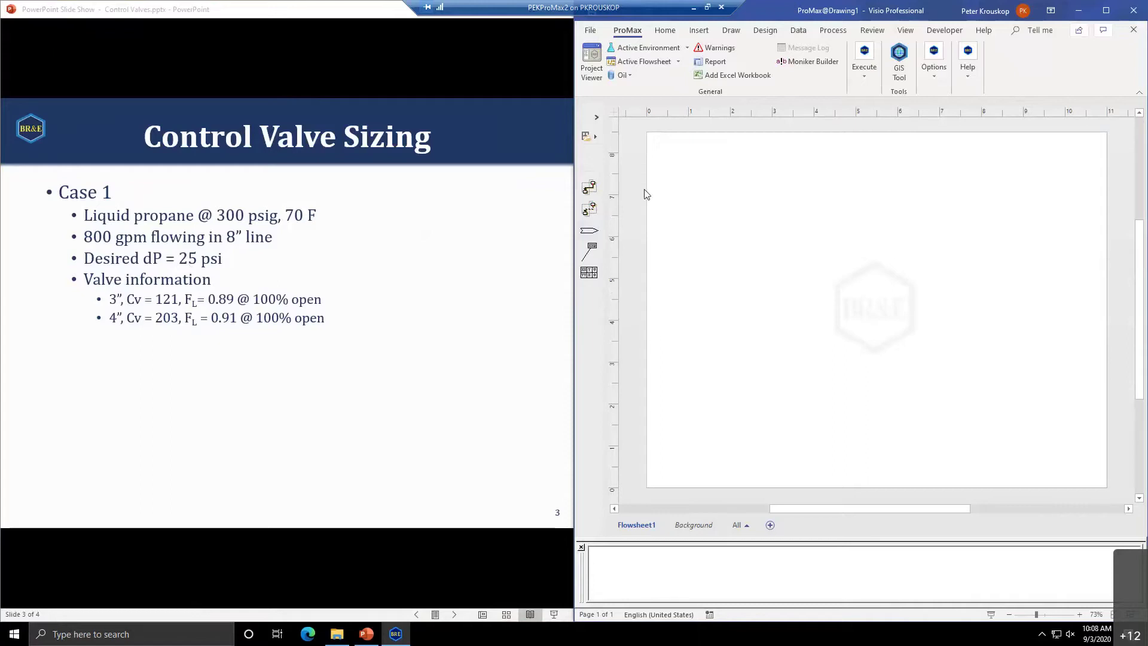
click(644, 48)
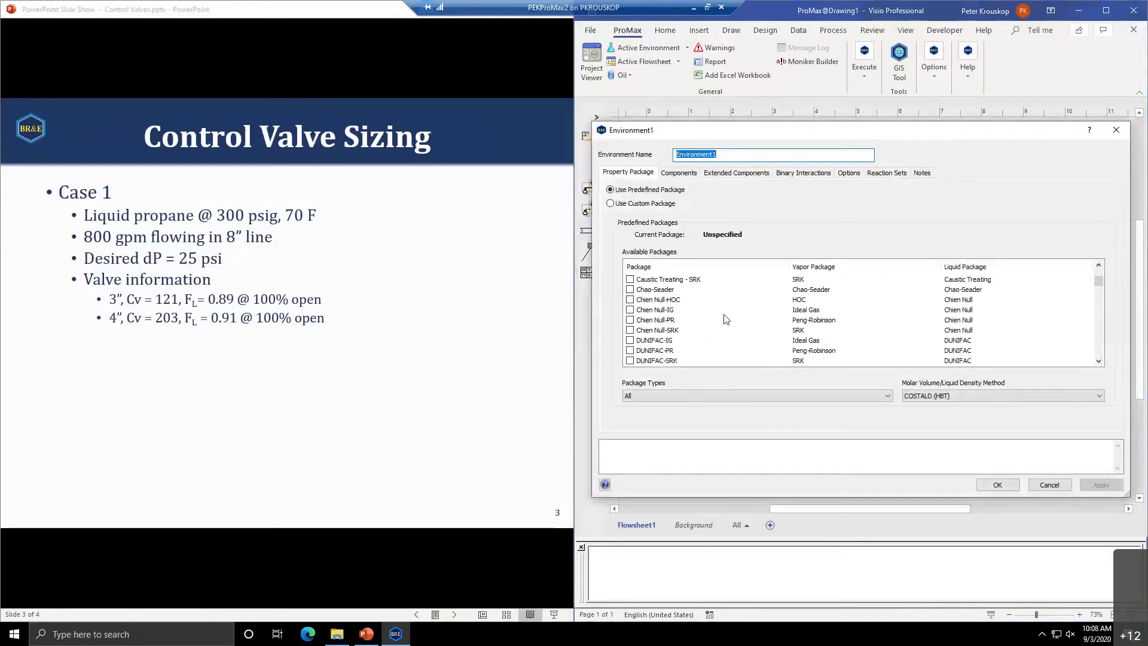
Select Peng-Robinson as the environment's property package
scroll(725, 319, down, 8)
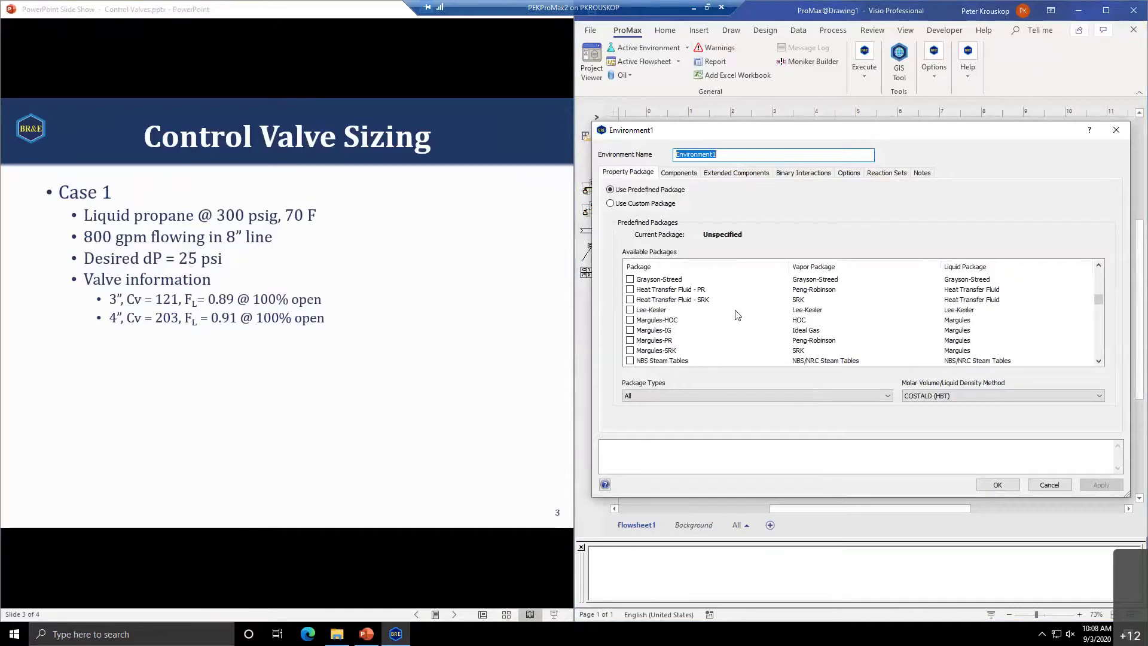
scroll(742, 315, down, 3)
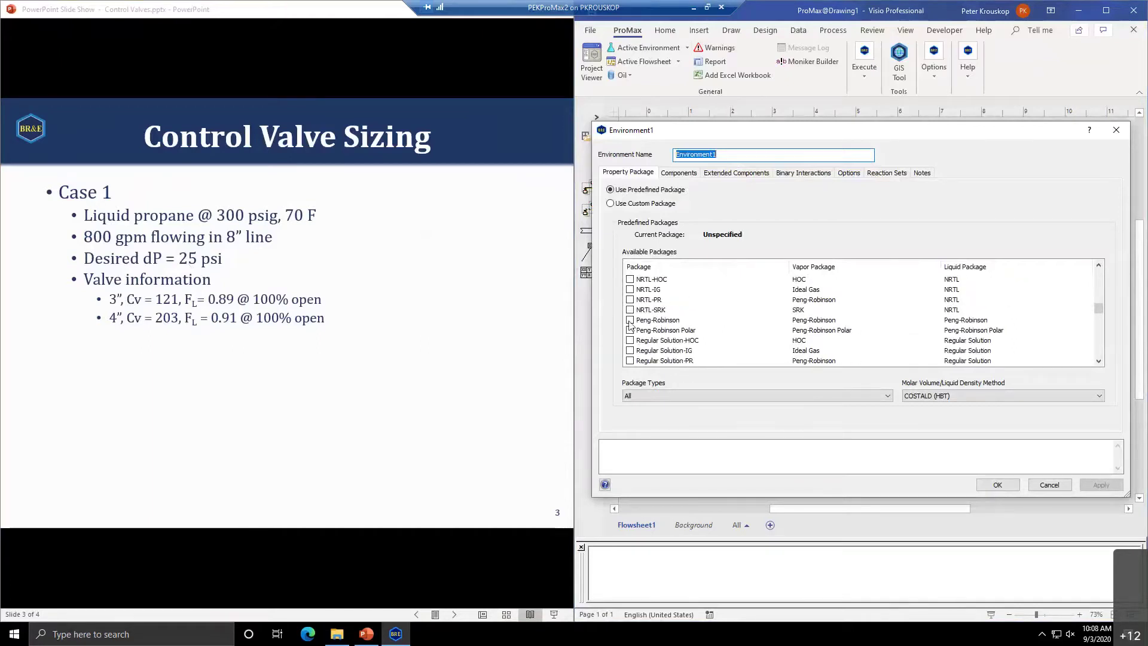
click(629, 320)
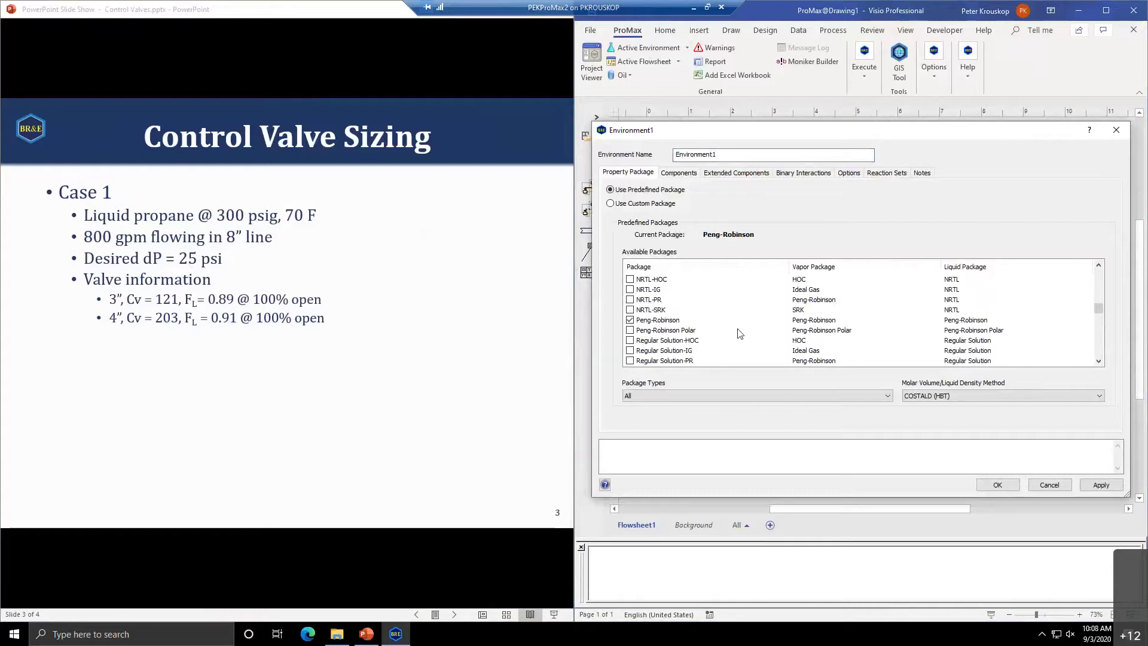
Add propane (C3) as the only component and close the environment settings
click(678, 172)
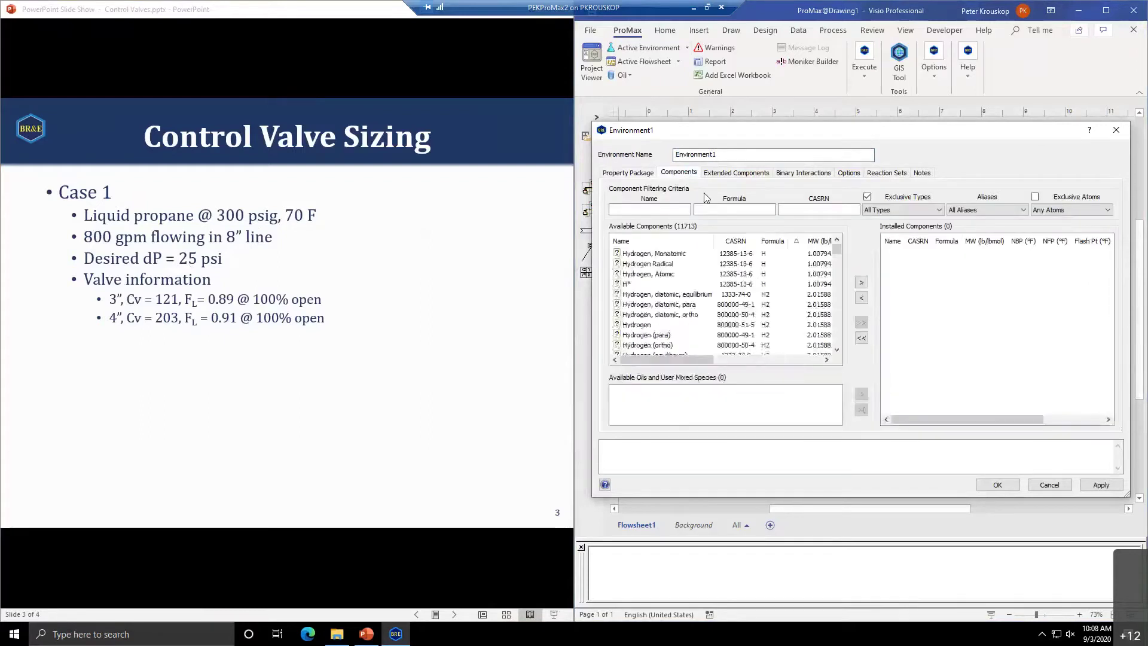
click(674, 208)
text(C3)
key(Return)
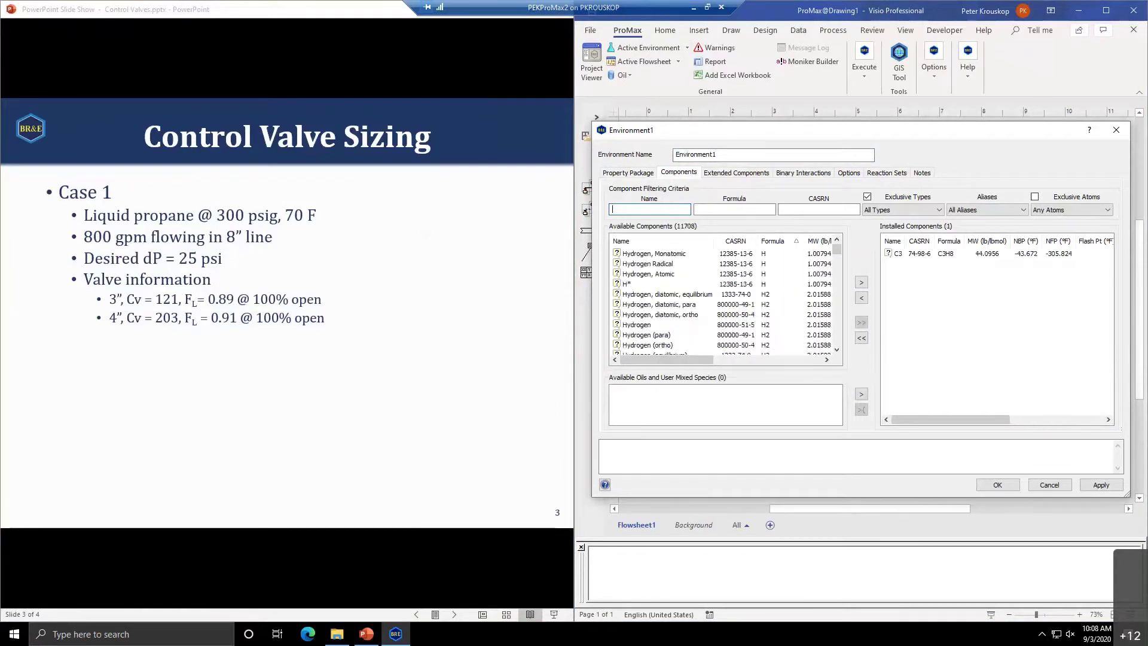
click(997, 485)
Drop process stream 1 onto the flowsheet, hide the Message Log, and open its properties
click(596, 119)
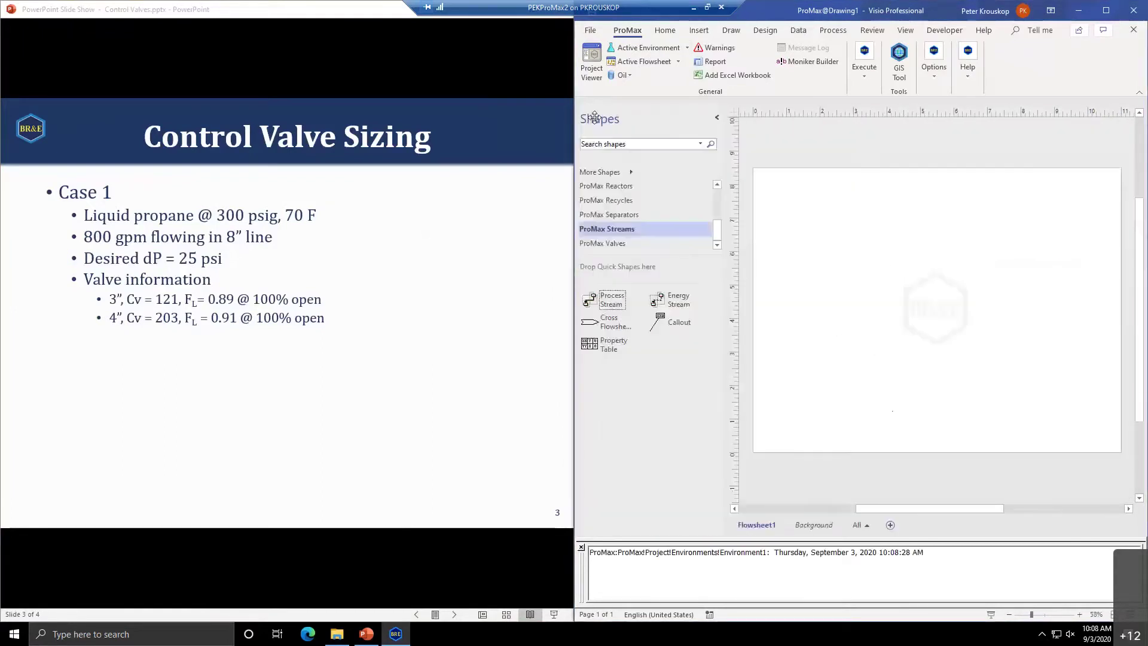
drag(598, 302, 819, 303)
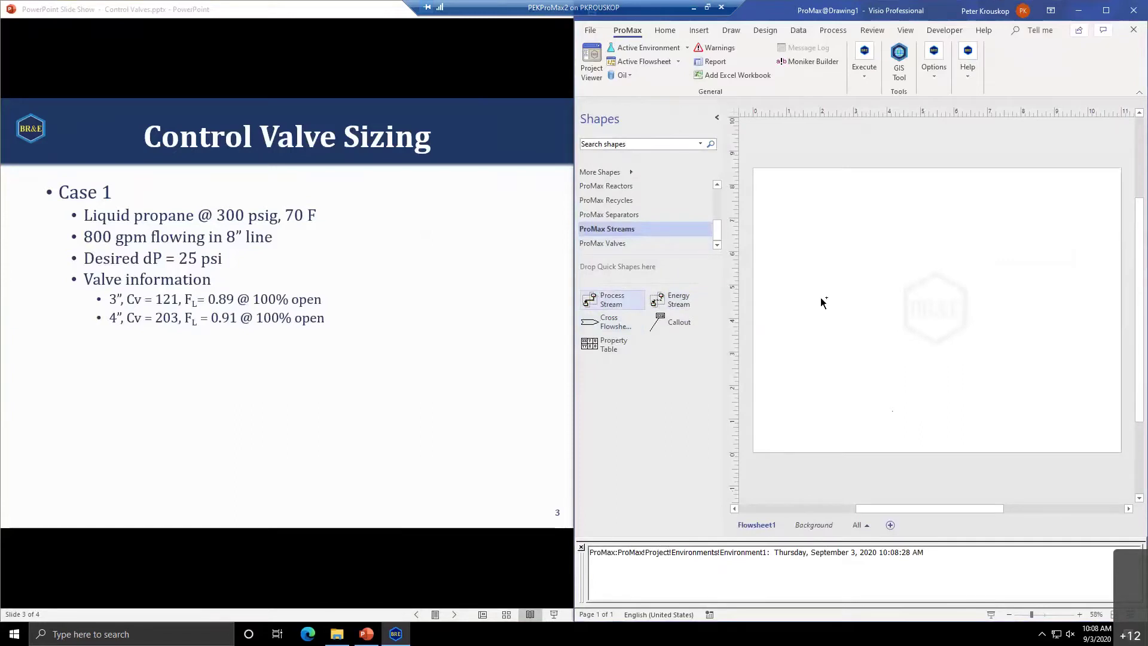
click(582, 547)
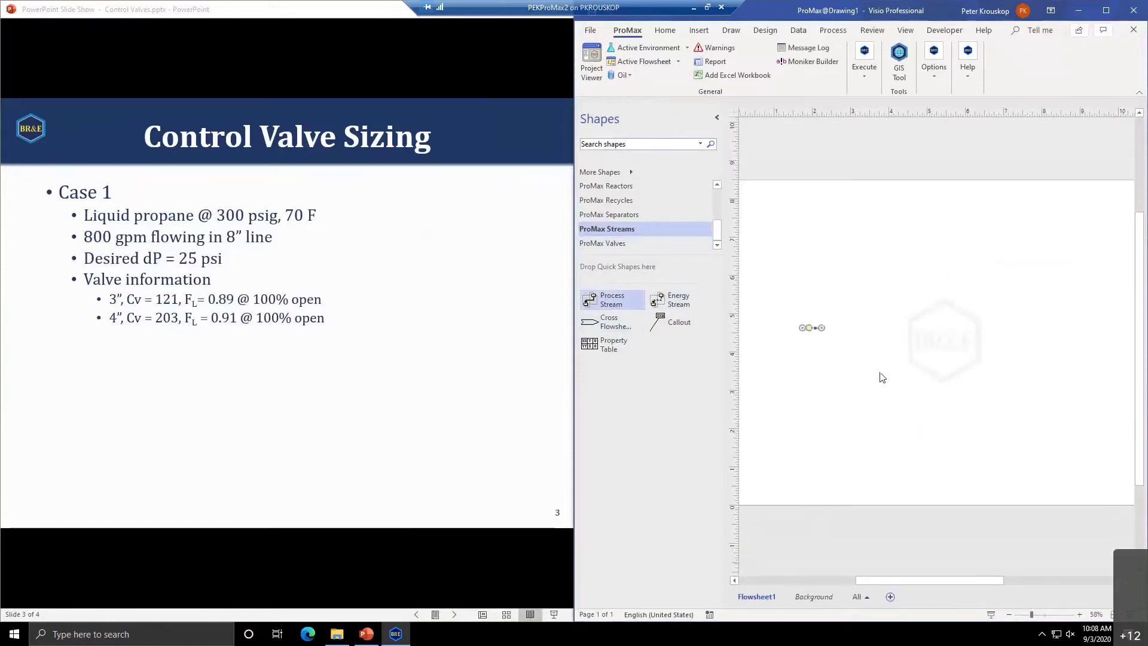
scroll(876, 373, up, 5)
drag(908, 581, 875, 580)
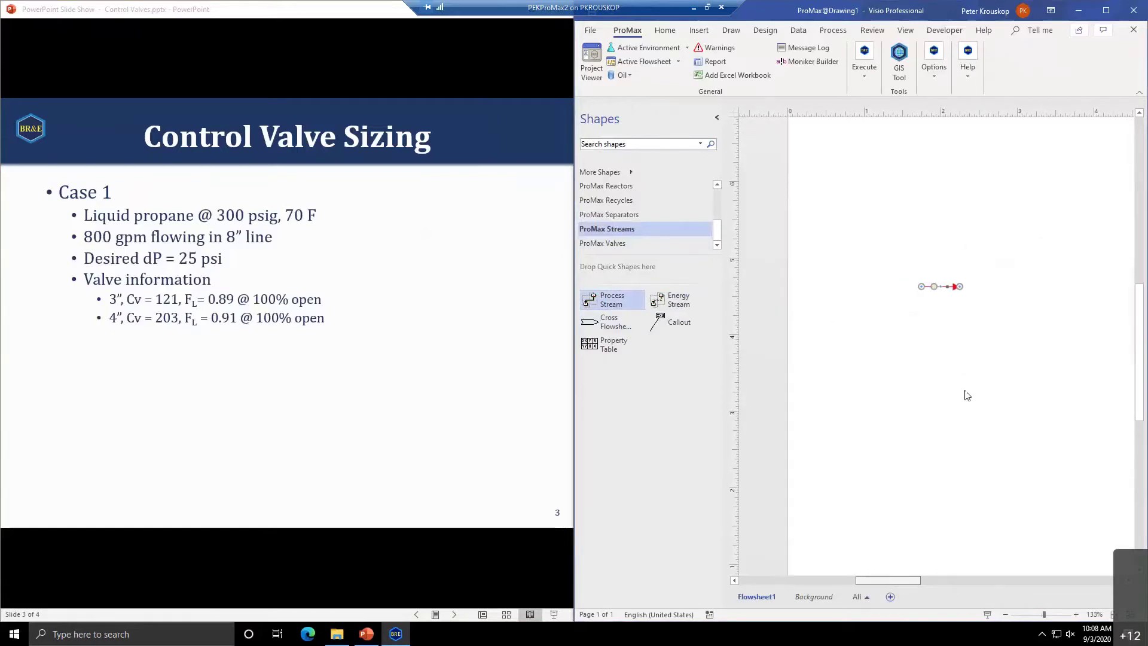
double_click(933, 287)
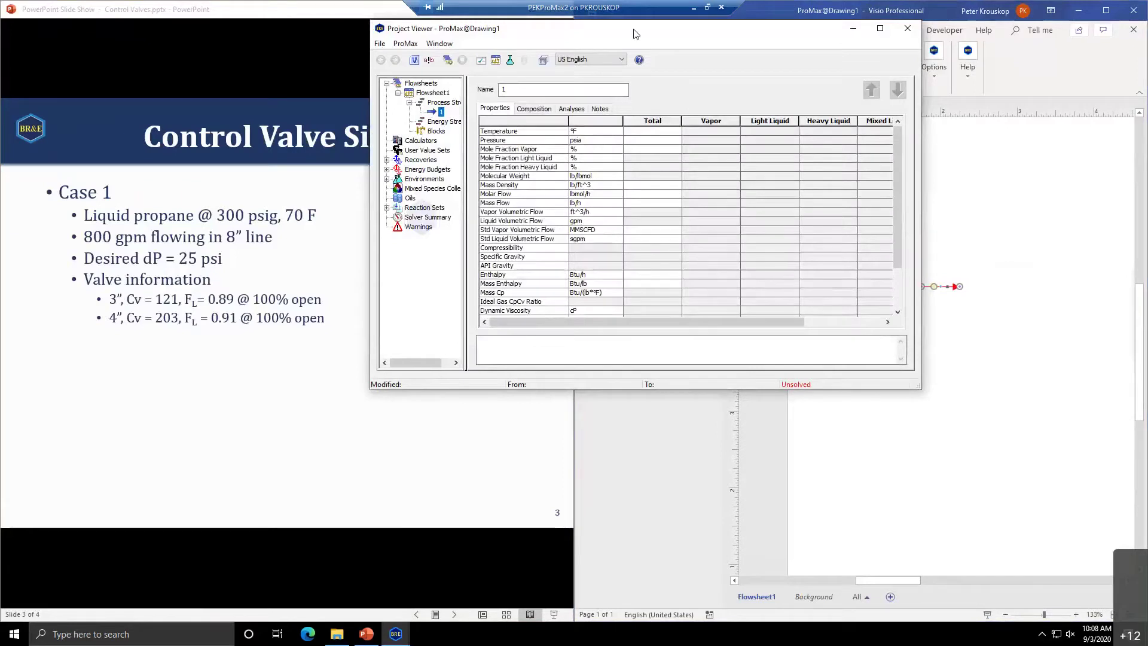
Give stream 1 a temperature of 70 °F, pressure of 300 psig and 800 sgpm liquid flow
drag(635, 34, 645, 65)
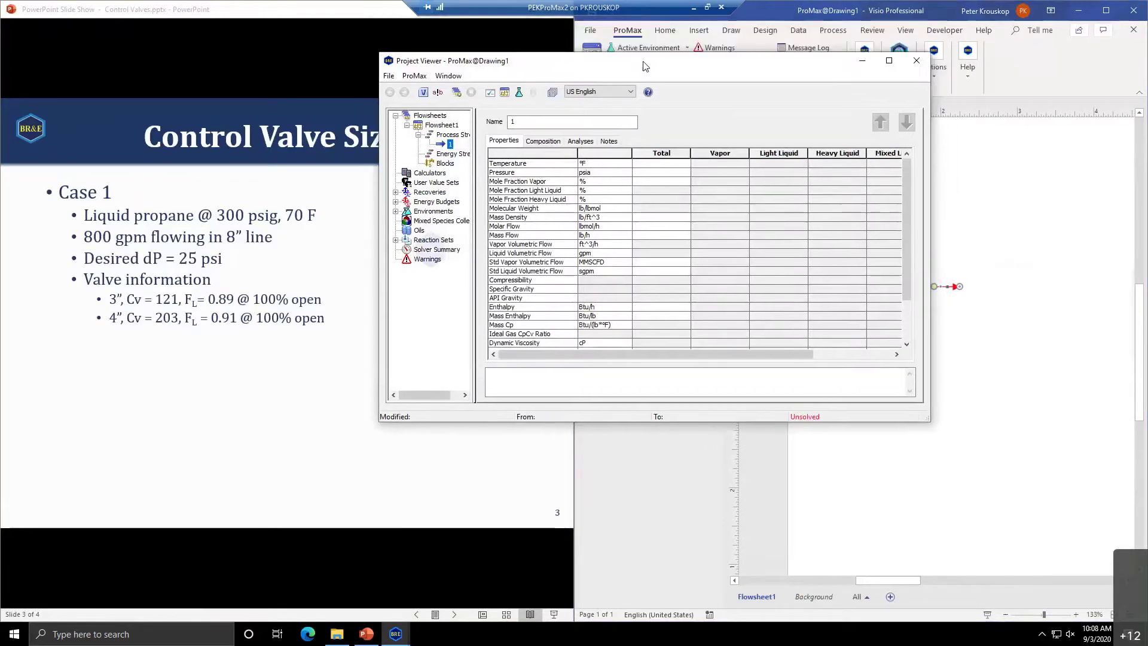
click(651, 165)
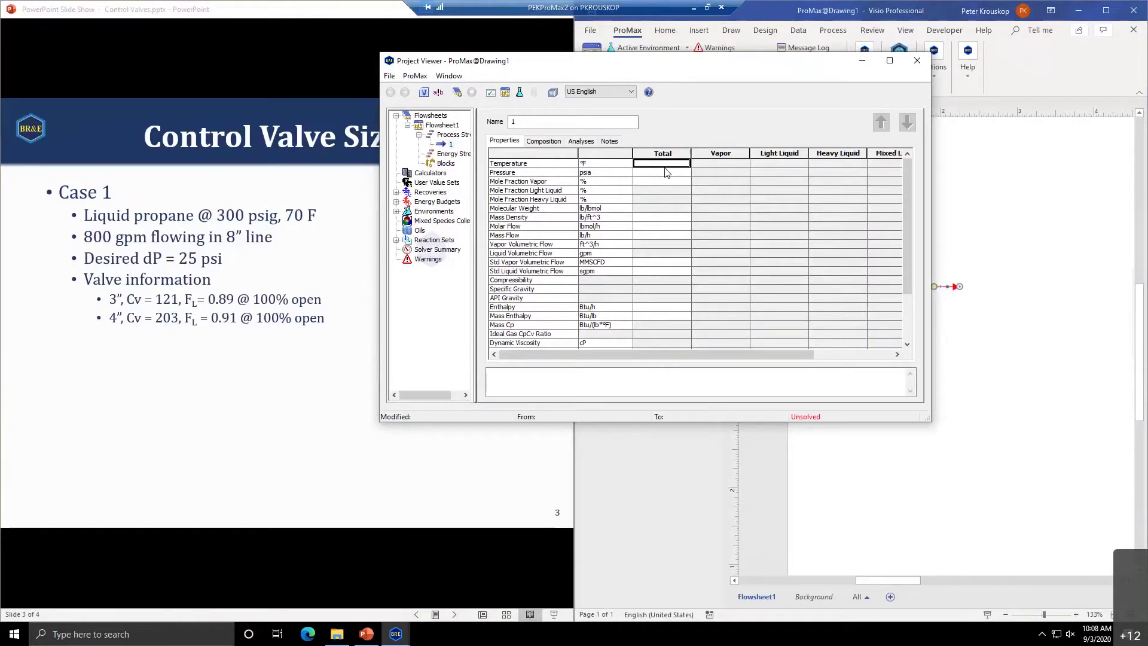
text(70)
key(Return)
text(300 psig)
key(Return)
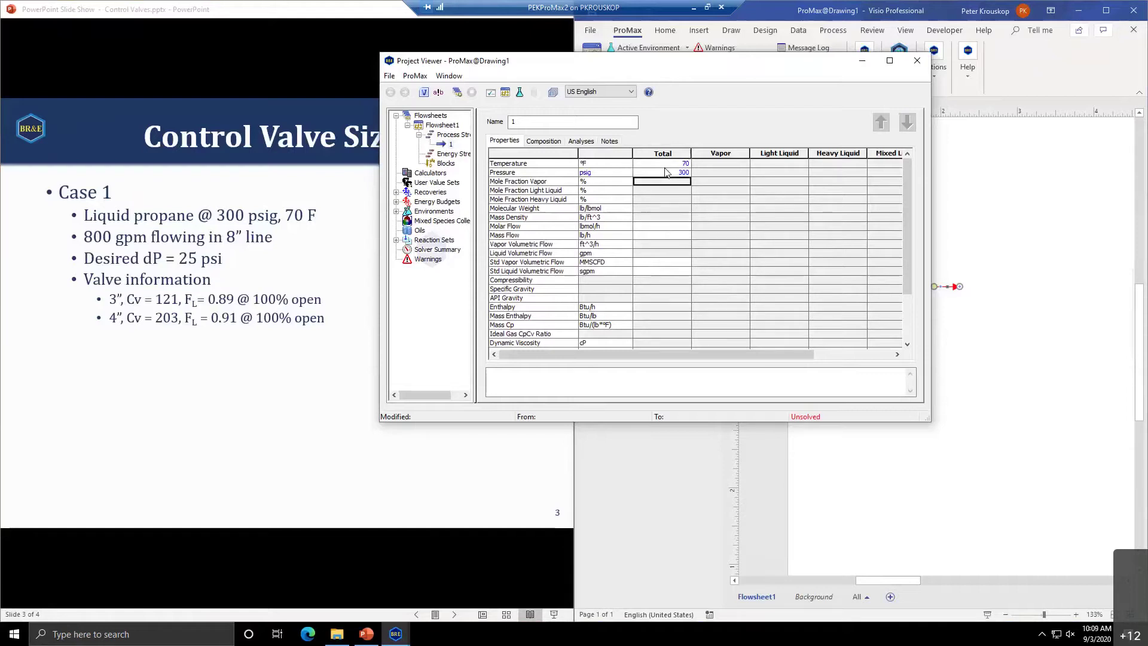
key(Down)
key(Down)
key(Down)
key(Down)
key(Down)
key(Down)
key(Down)
key(Down)
key(Down)
key(Down)
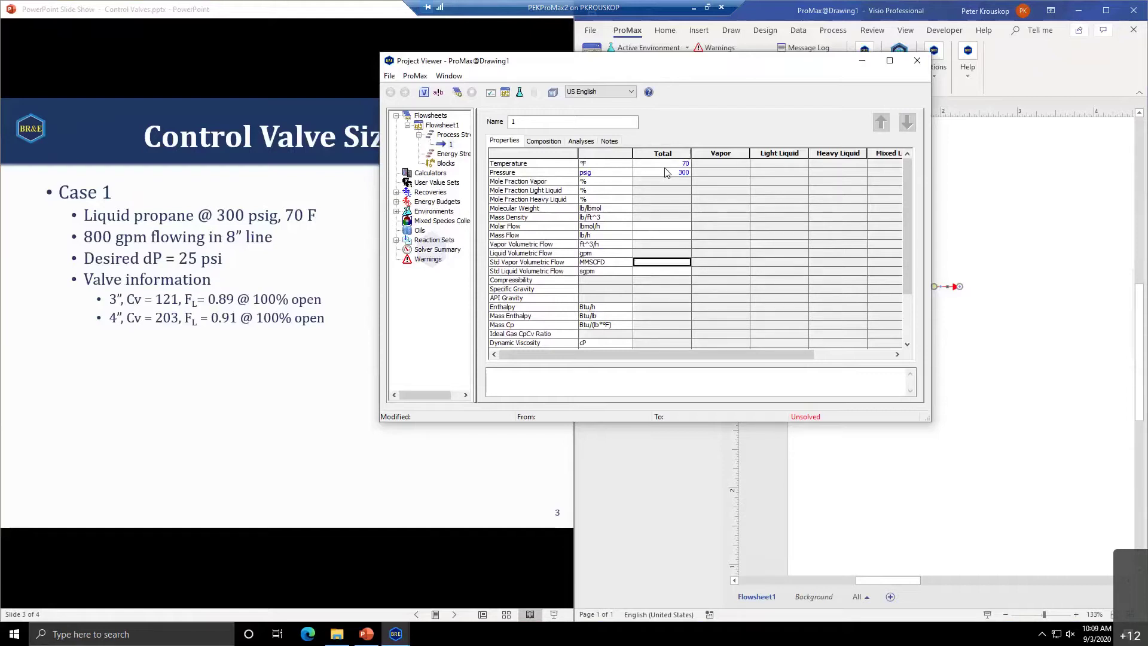
text(800)
key(Return)
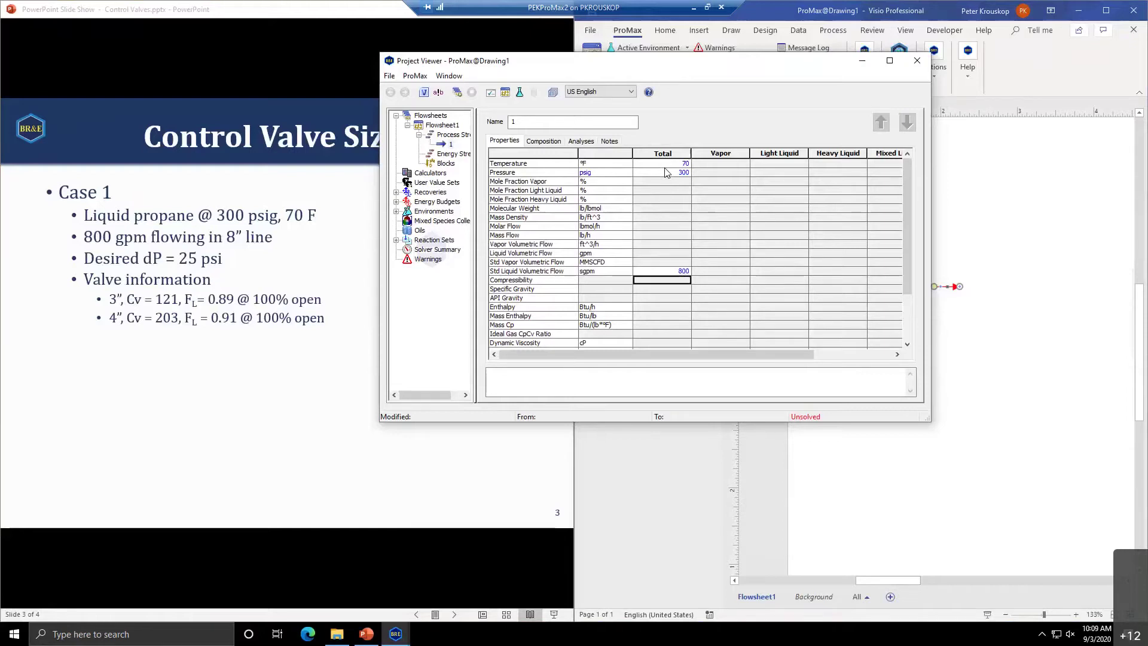
Make stream 1 pure propane (C3) so it solves
click(547, 142)
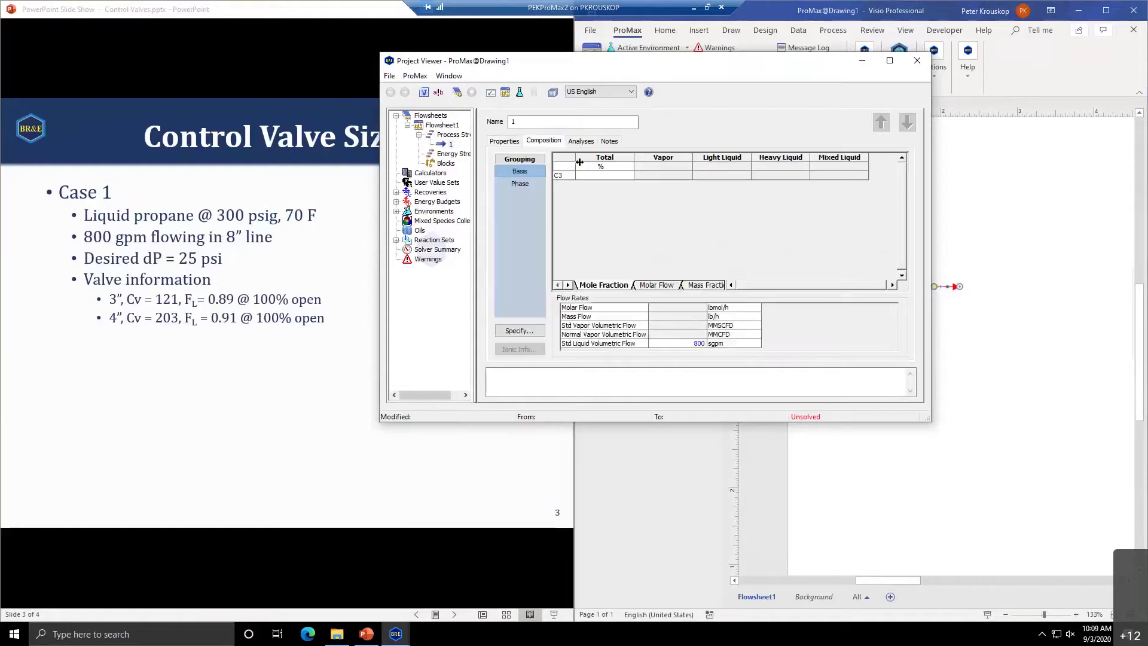
click(561, 176)
text(C3)
key(Return)
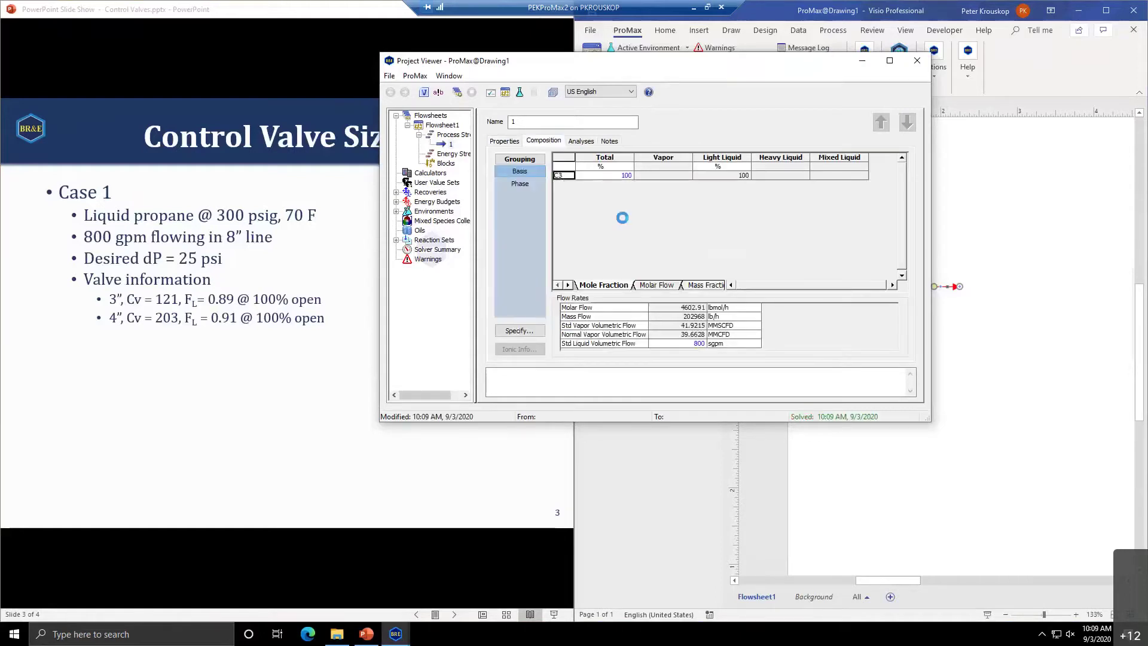
click(504, 141)
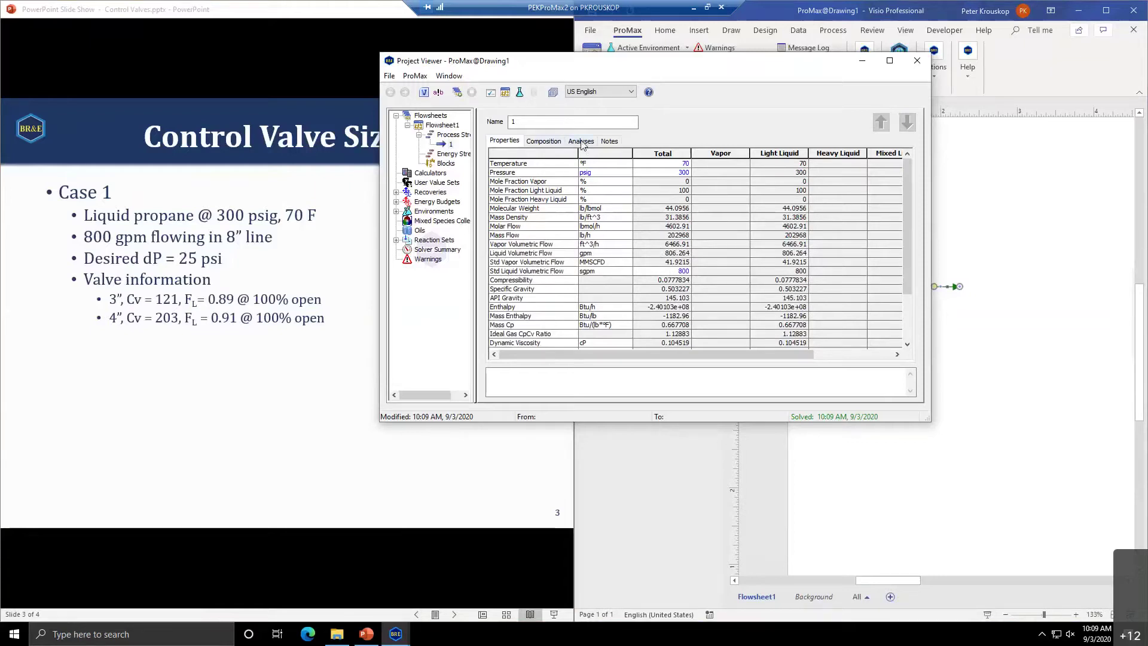
Add a Control Valve analysis to stream 1 from its Analyses tab
click(582, 143)
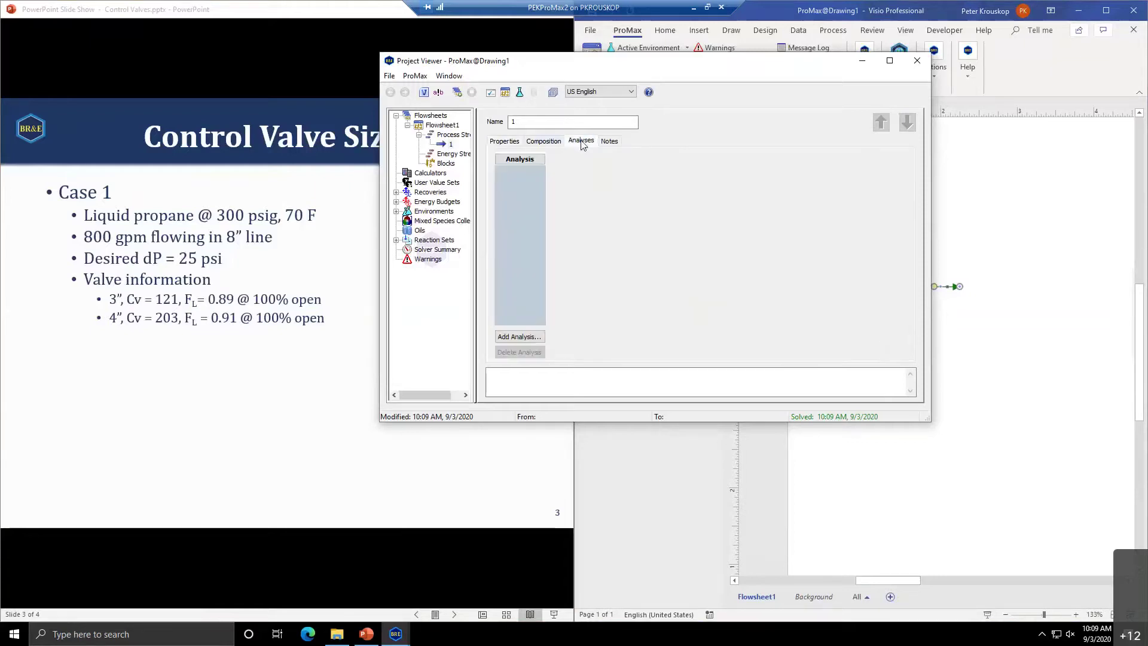
click(519, 338)
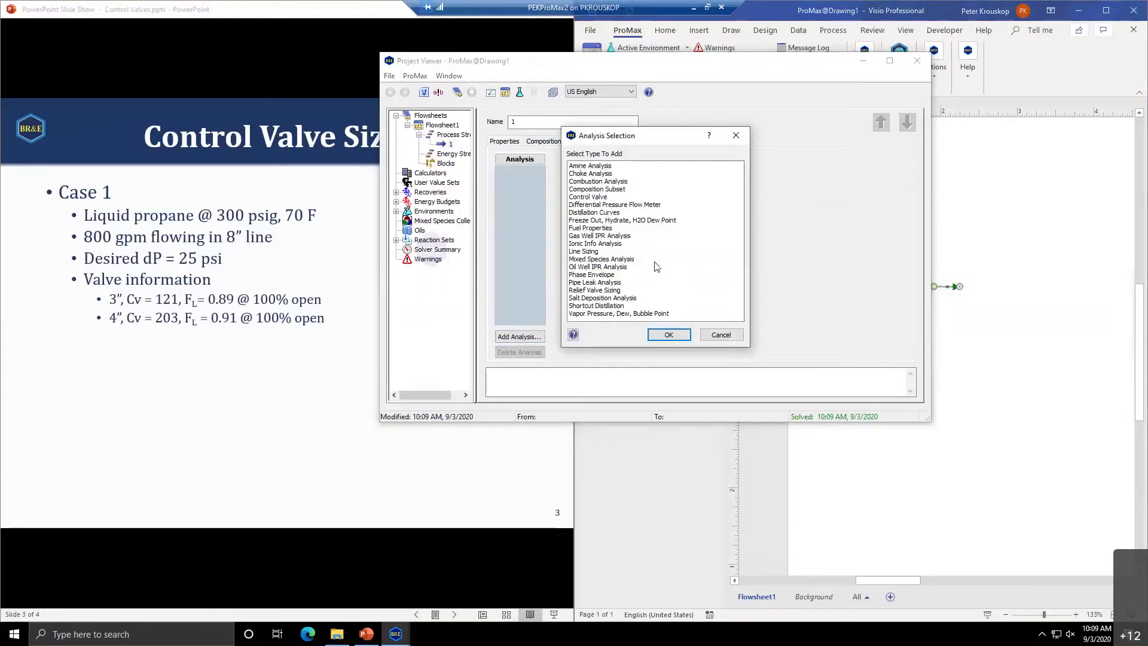
click(584, 199)
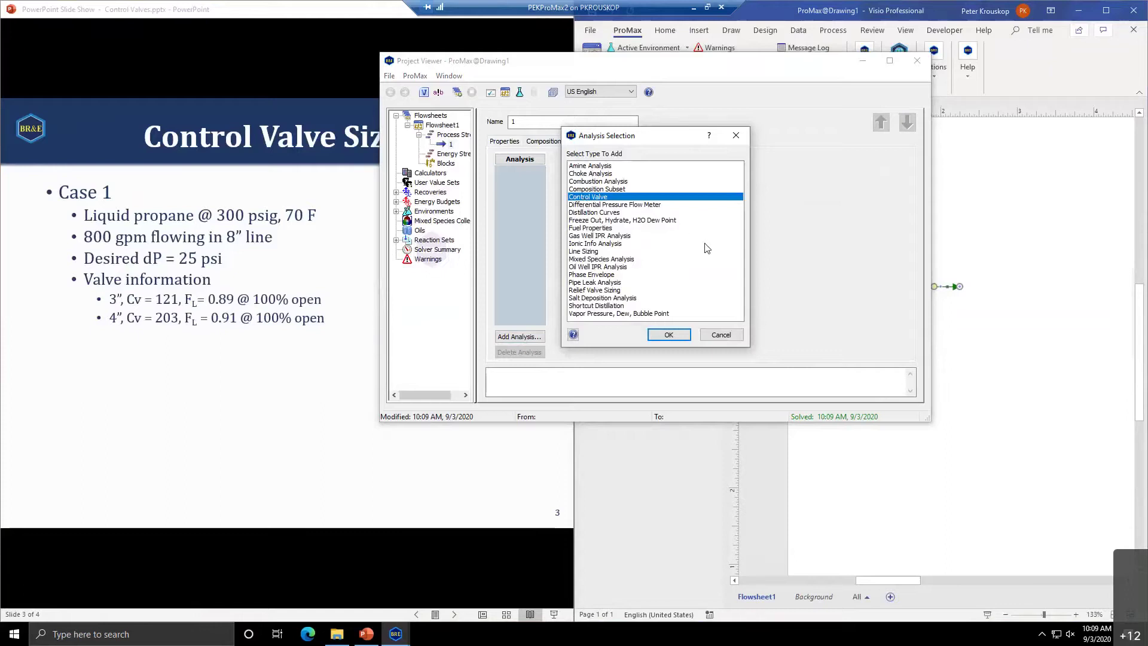
click(669, 335)
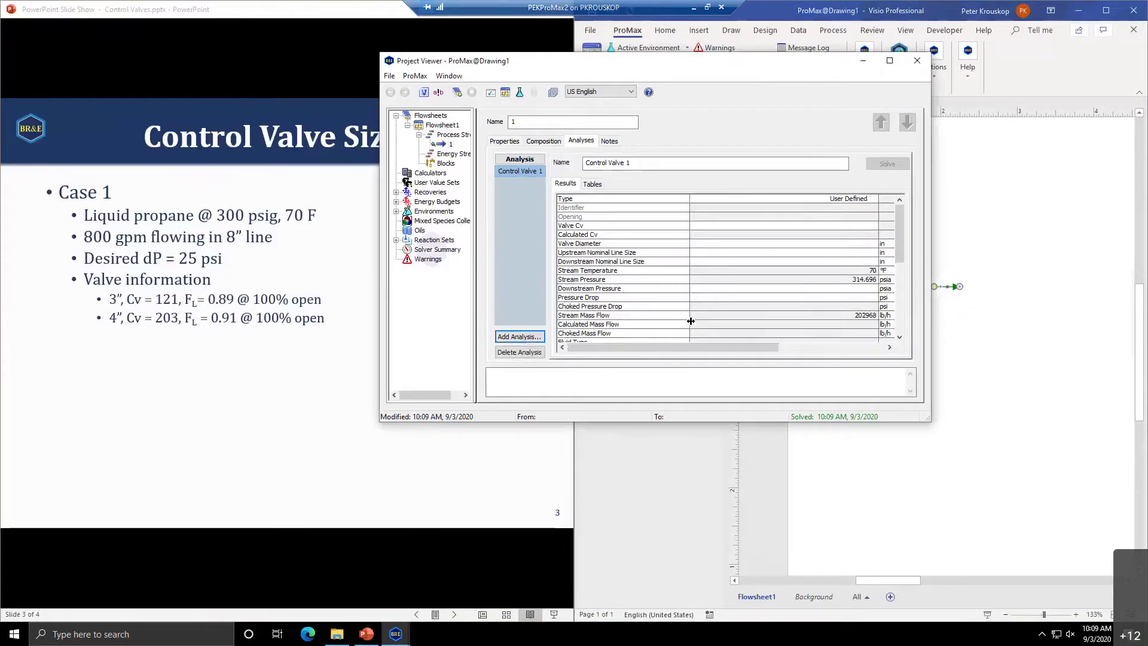
drag(931, 421, 1080, 577)
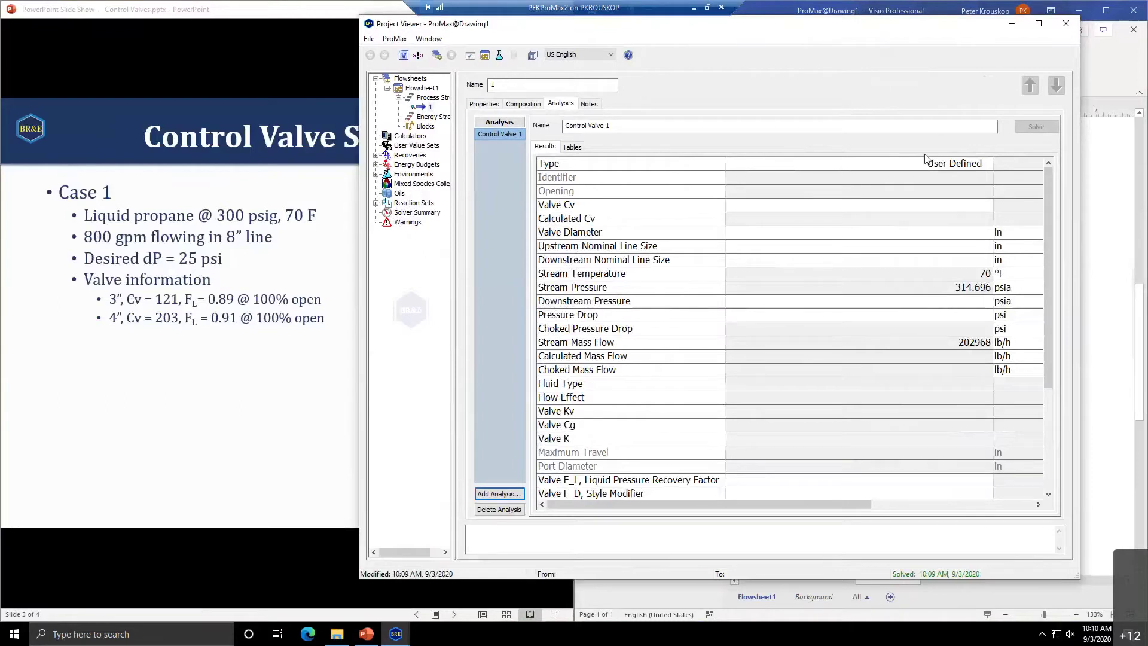
click(986, 165)
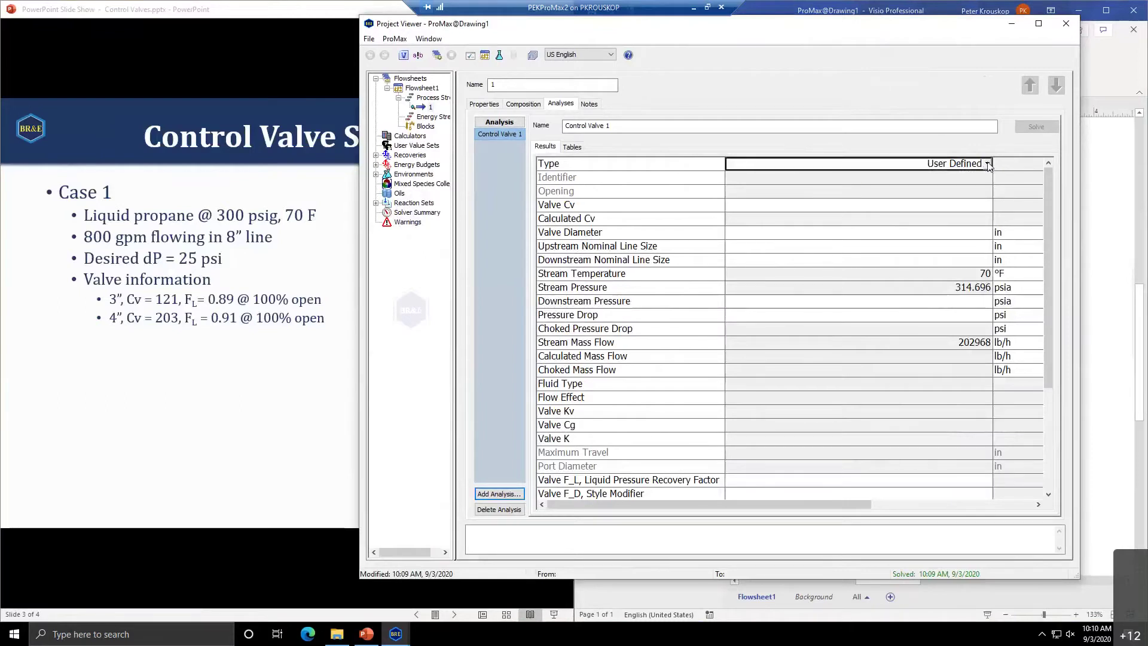
click(988, 165)
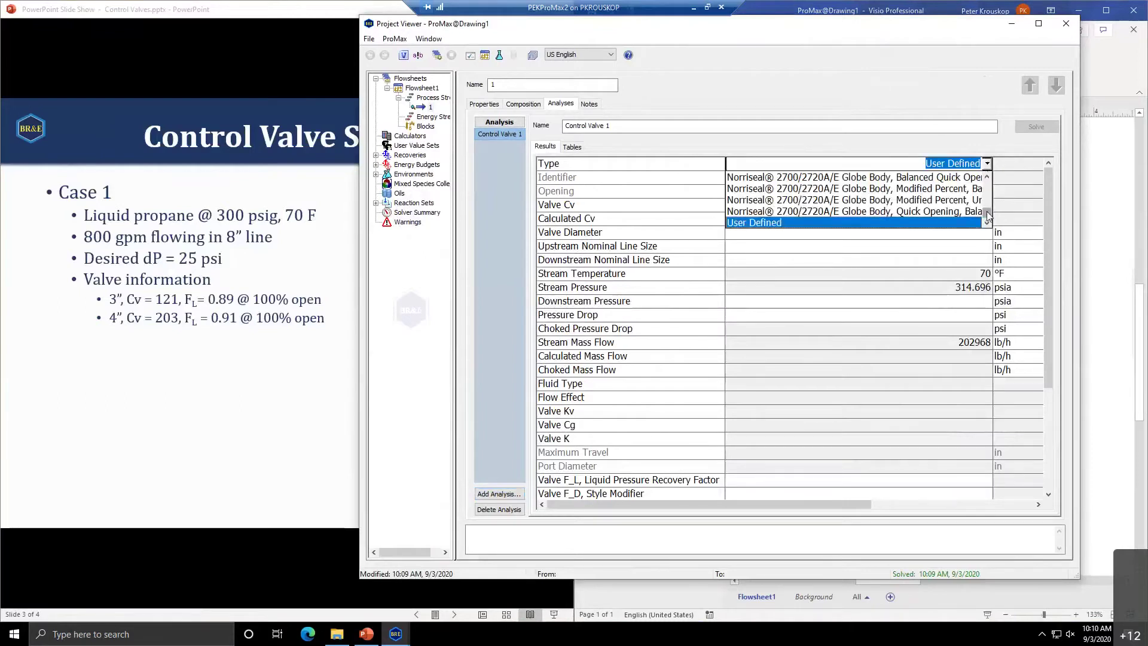
scroll(989, 217, up, 3)
scroll(989, 220, down, 3)
drag(989, 220, 986, 188)
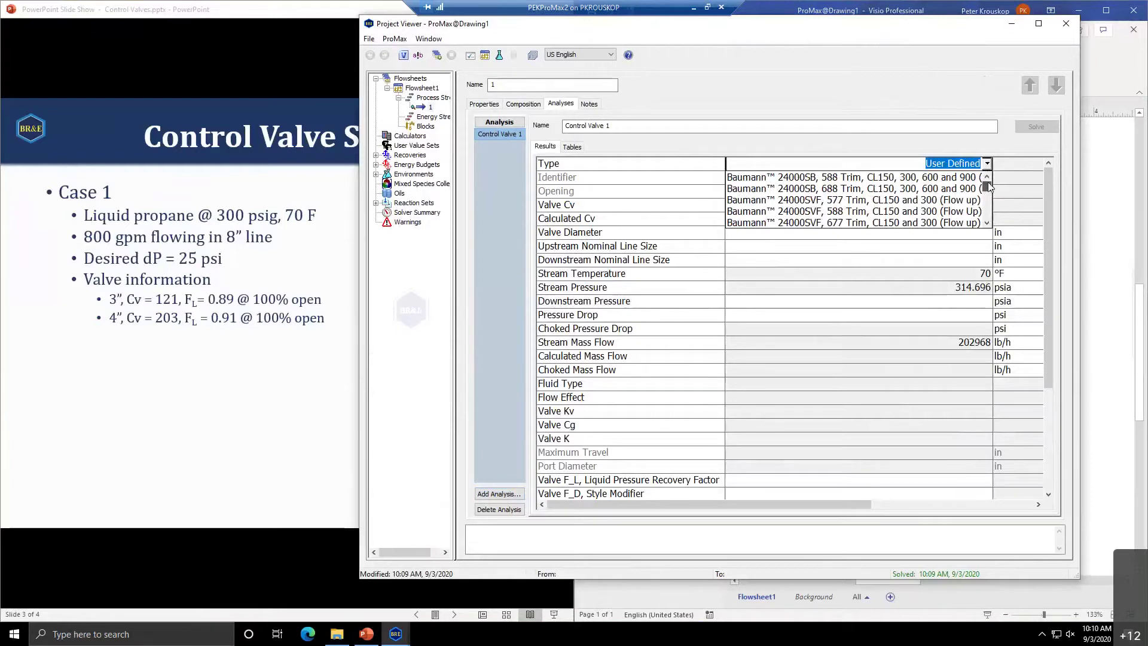
drag(988, 187, 990, 225)
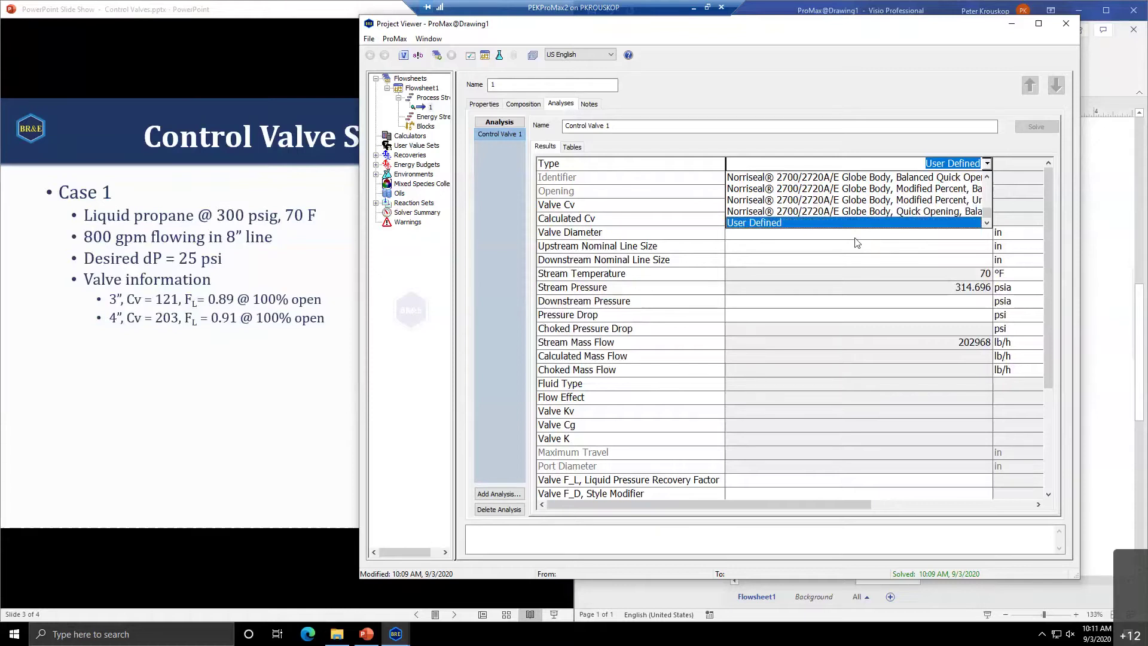
click(837, 245)
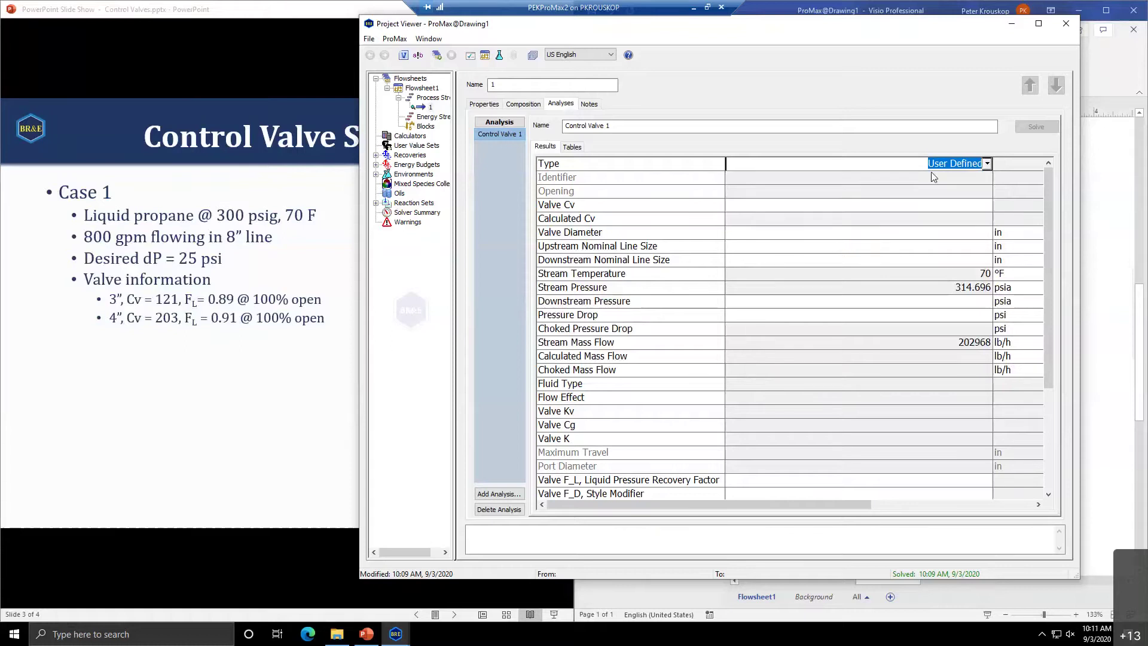
Keep the User Defined valve type and enter Valve Cv 121 with a 3 in diameter
click(876, 232)
click(864, 204)
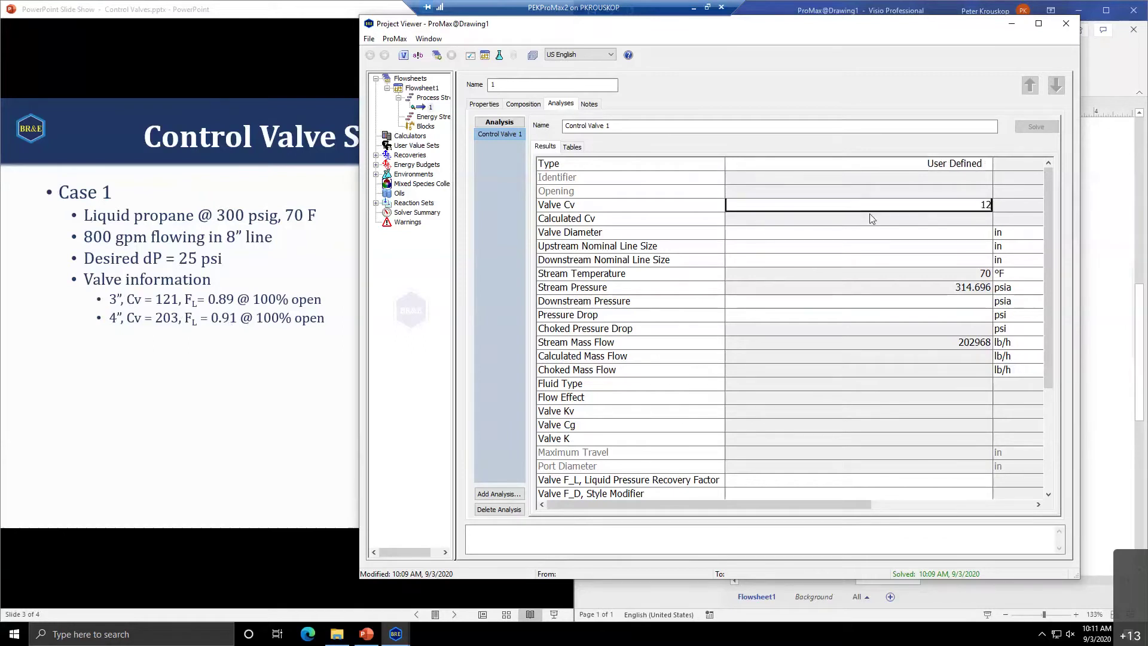
text(121)
key(Return)
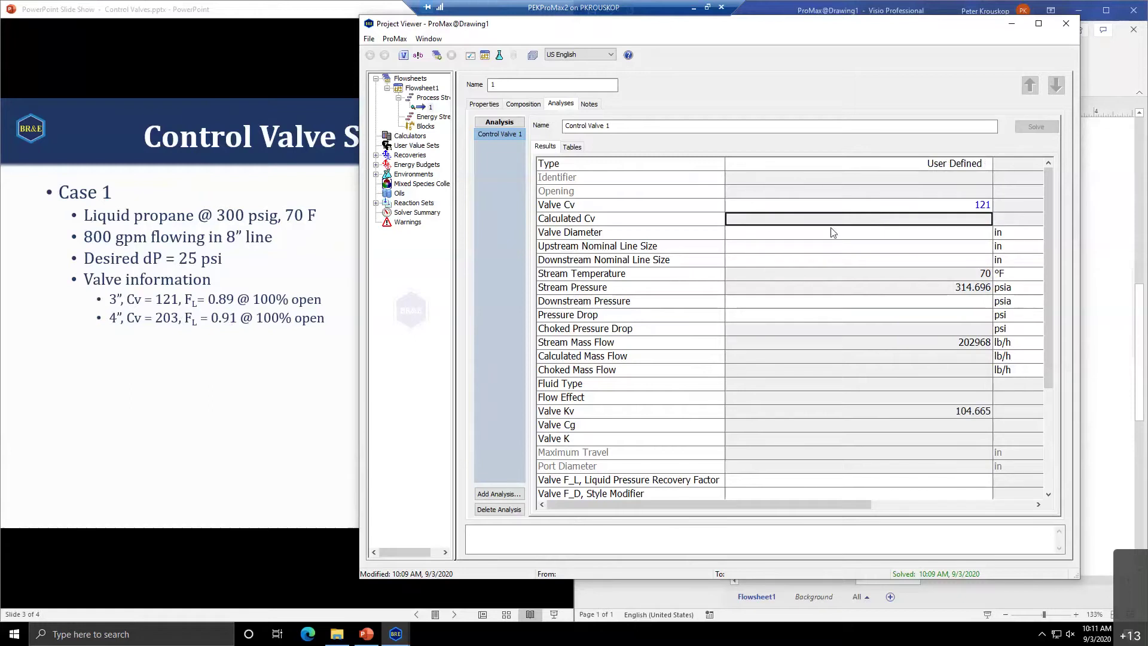
click(933, 238)
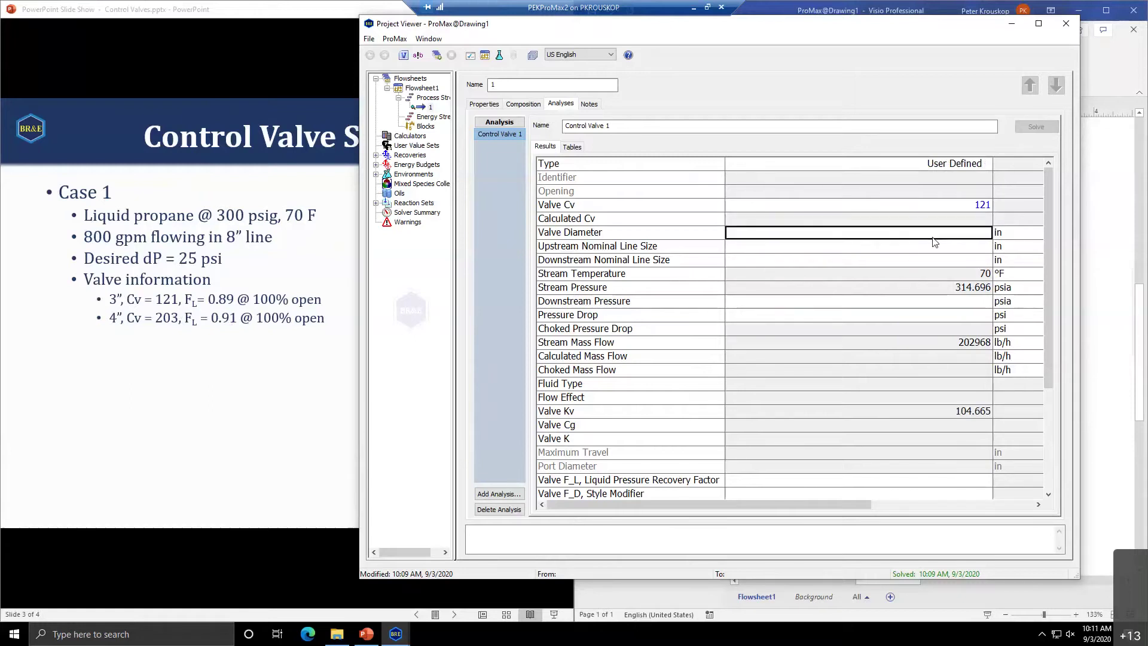
text(3)
key(Return)
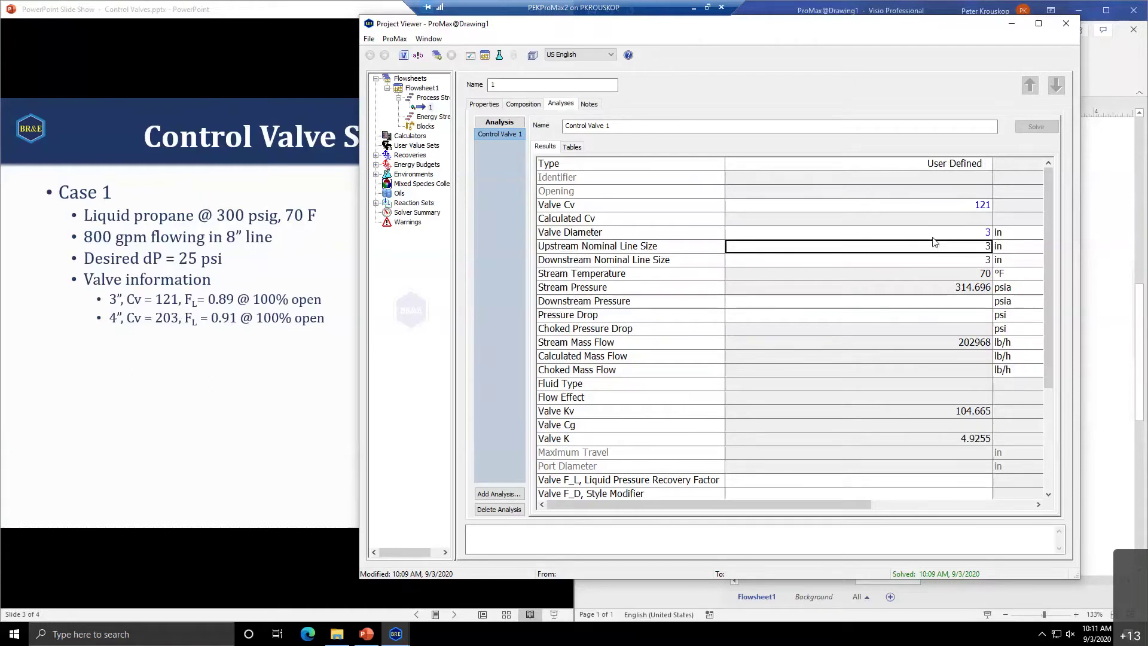
Set both upstream and downstream nominal line sizes to 8 in
key(Down)
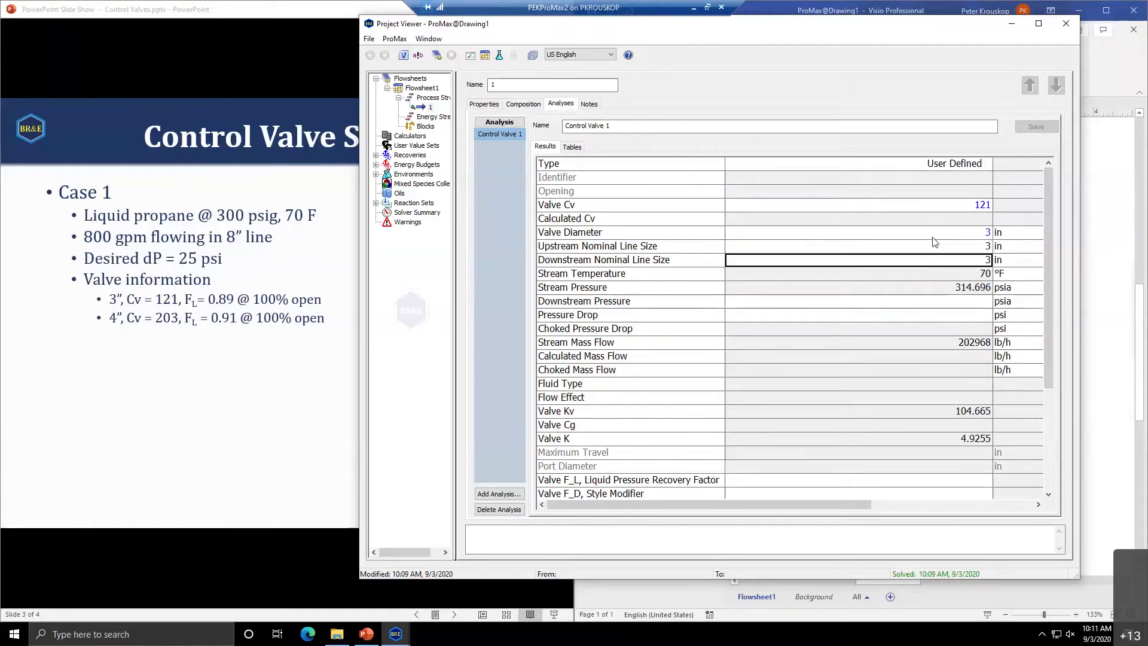
key(Up)
key(Down)
key(Up)
key(Up)
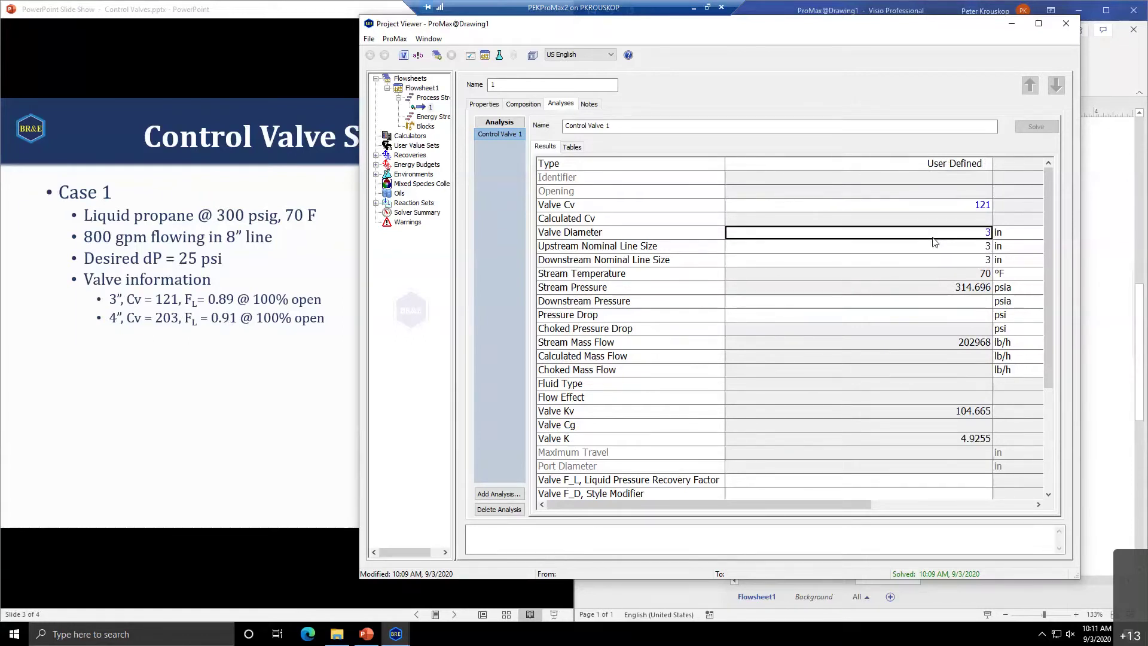
key(Down)
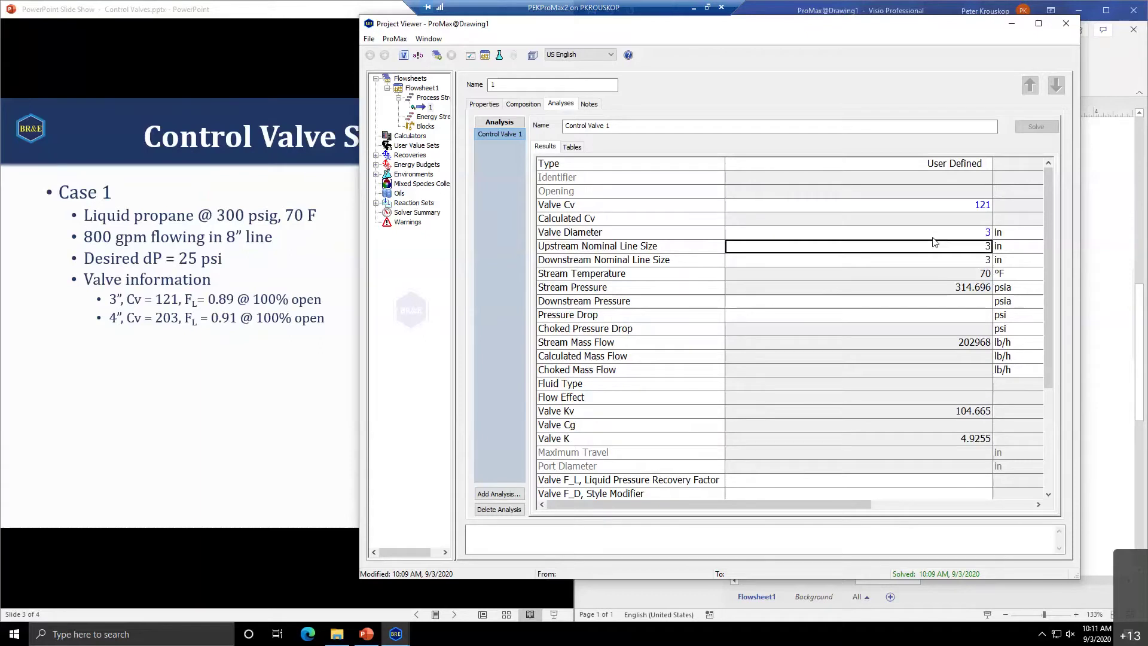
text(8)
key(Return)
text(8)
key(Return)
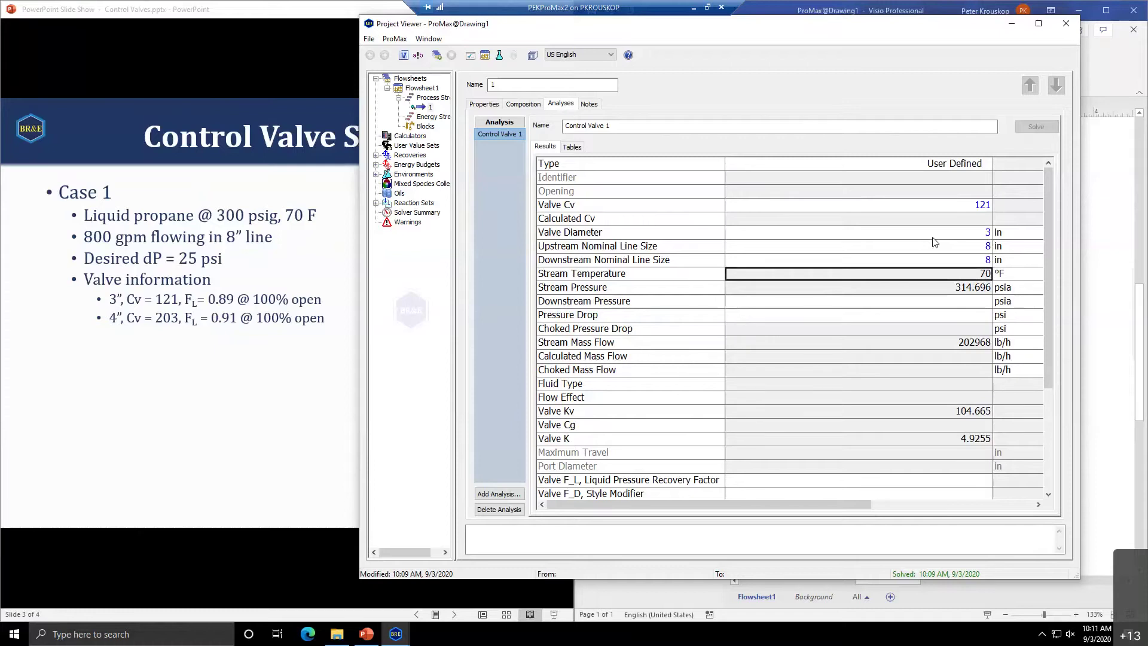
Enter a 25 psi pressure drop for Control Valve 1
key(Down)
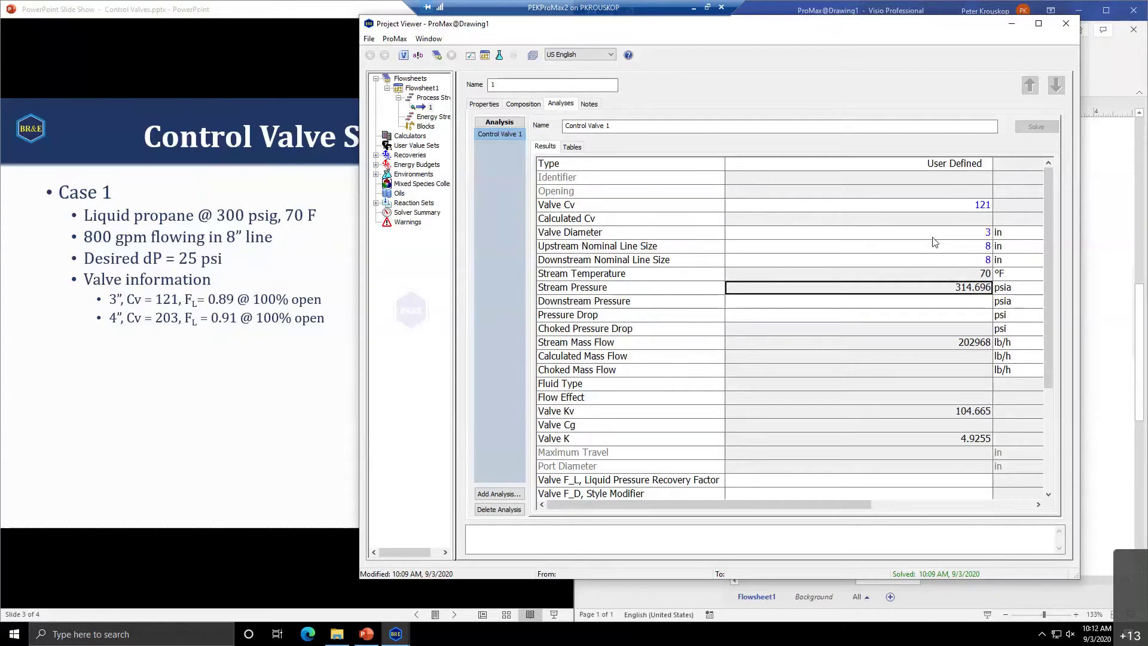
key(Down)
key(Down)
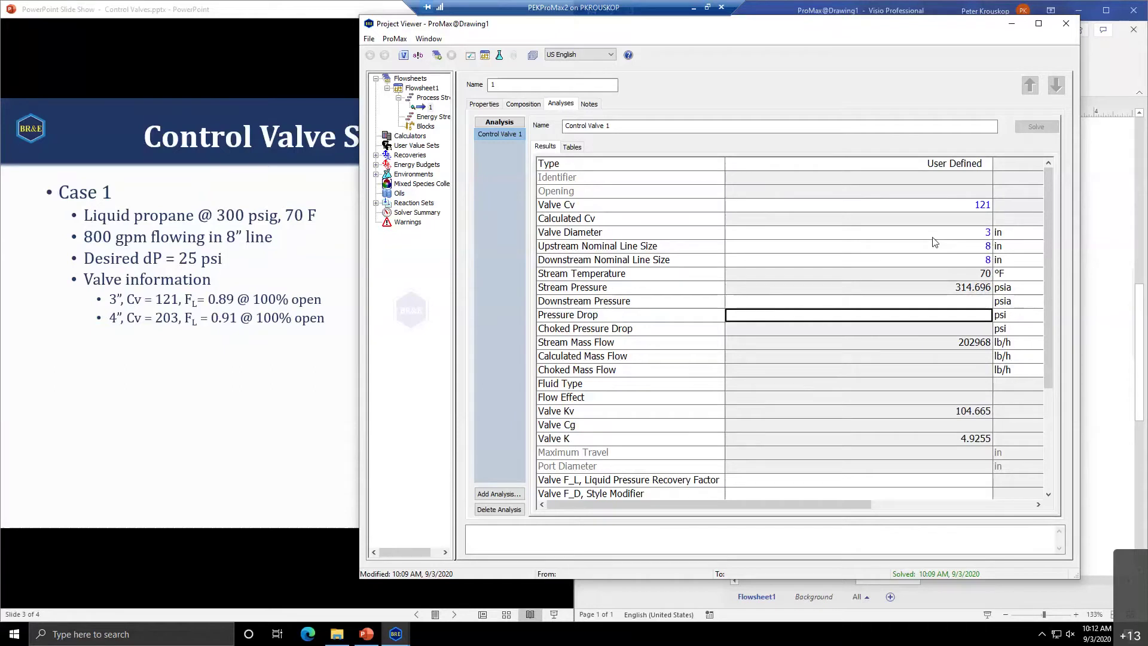
text(25)
key(Return)
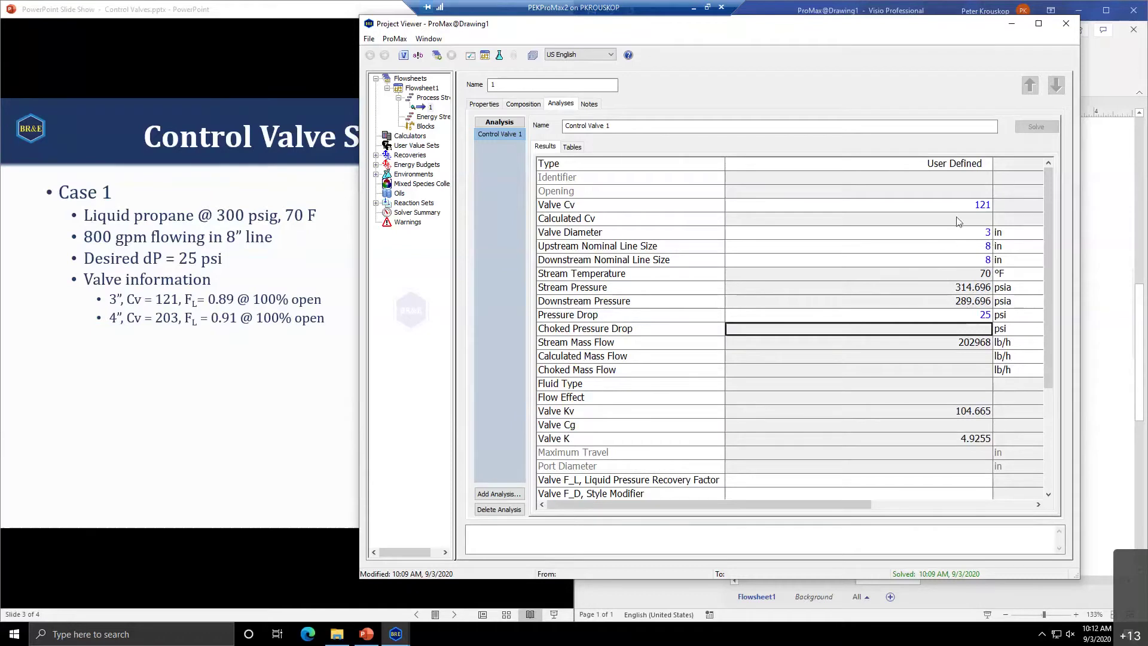
drag(1046, 209, 1057, 290)
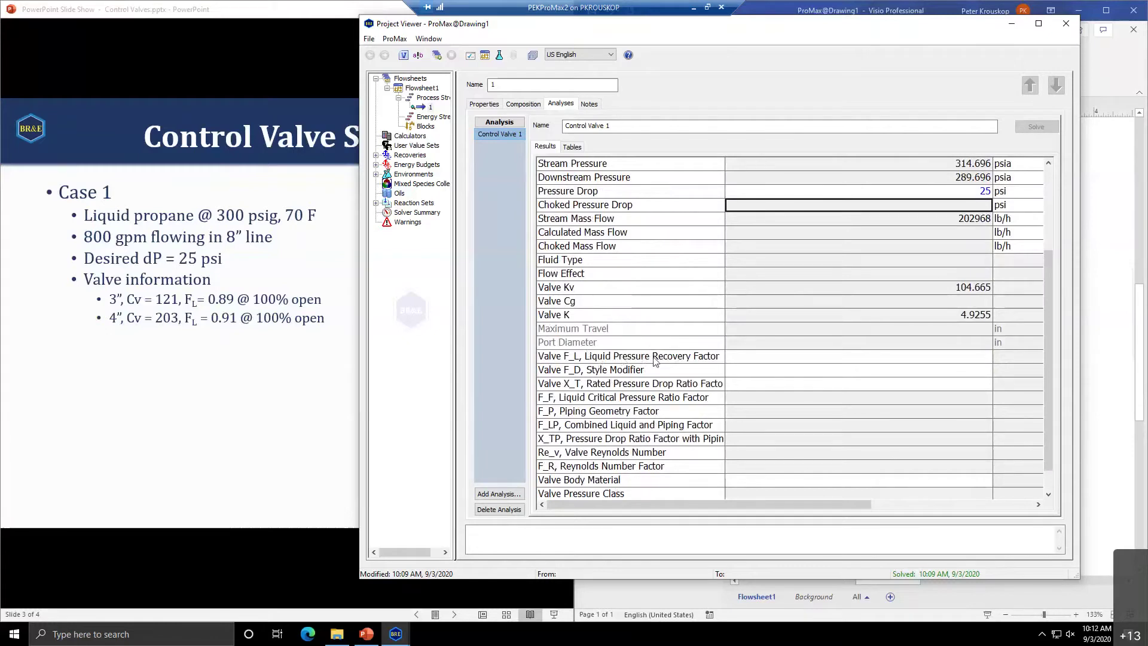
Enter Valve F_L 0.89, Valve F_D 1 and Valve X_T 1
click(773, 357)
text(0.89)
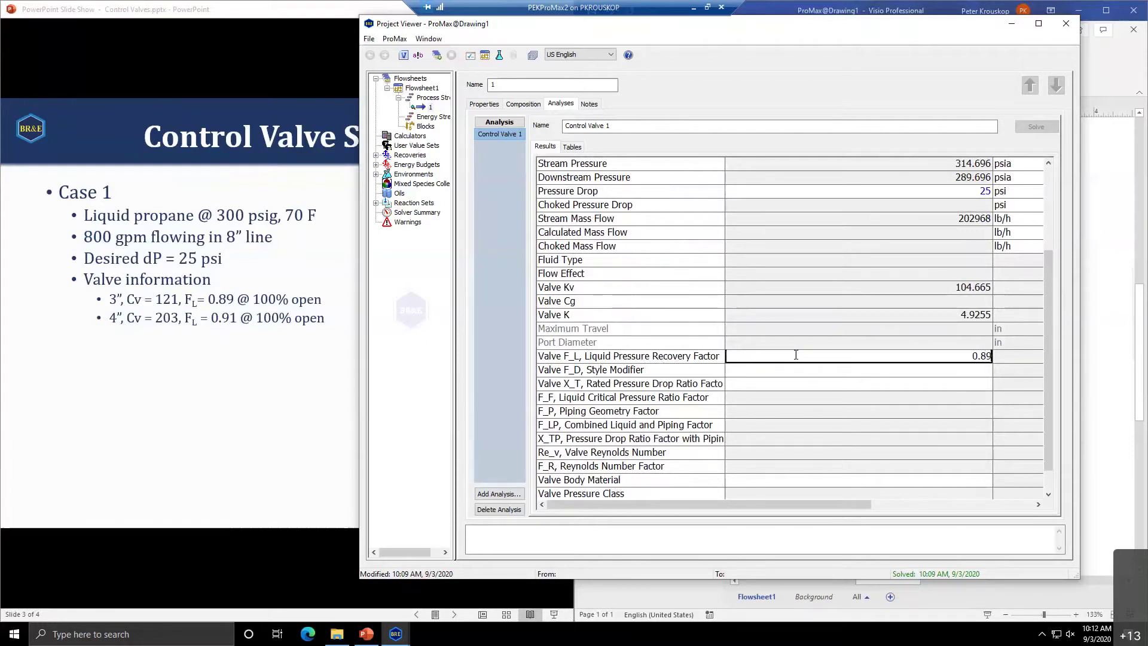
key(Return)
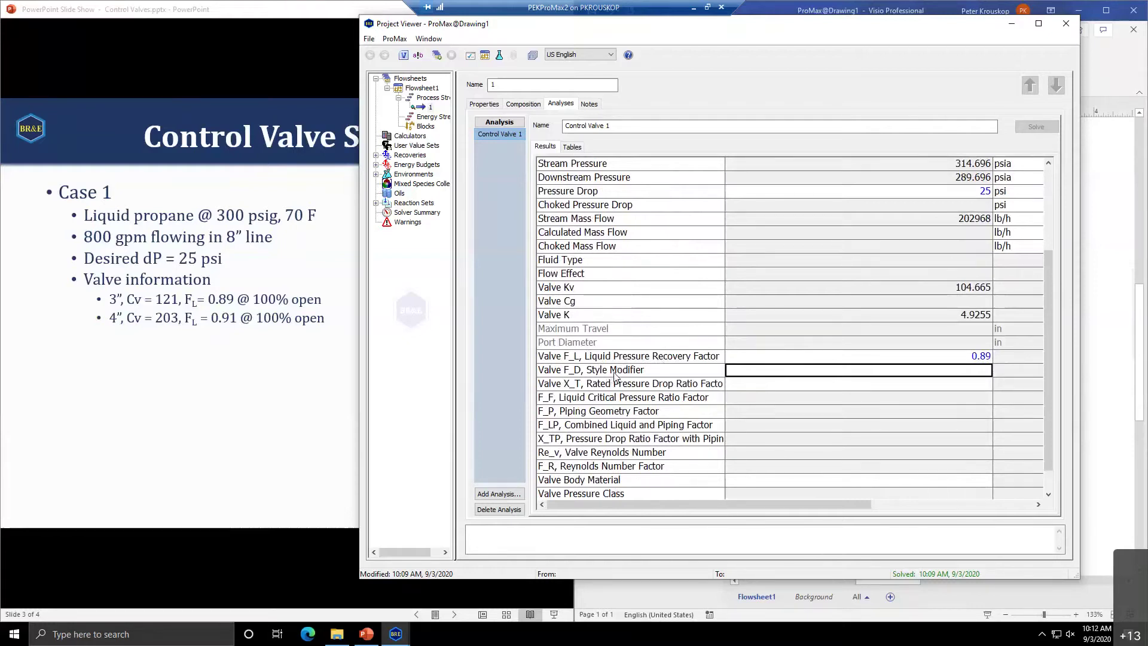
text(1)
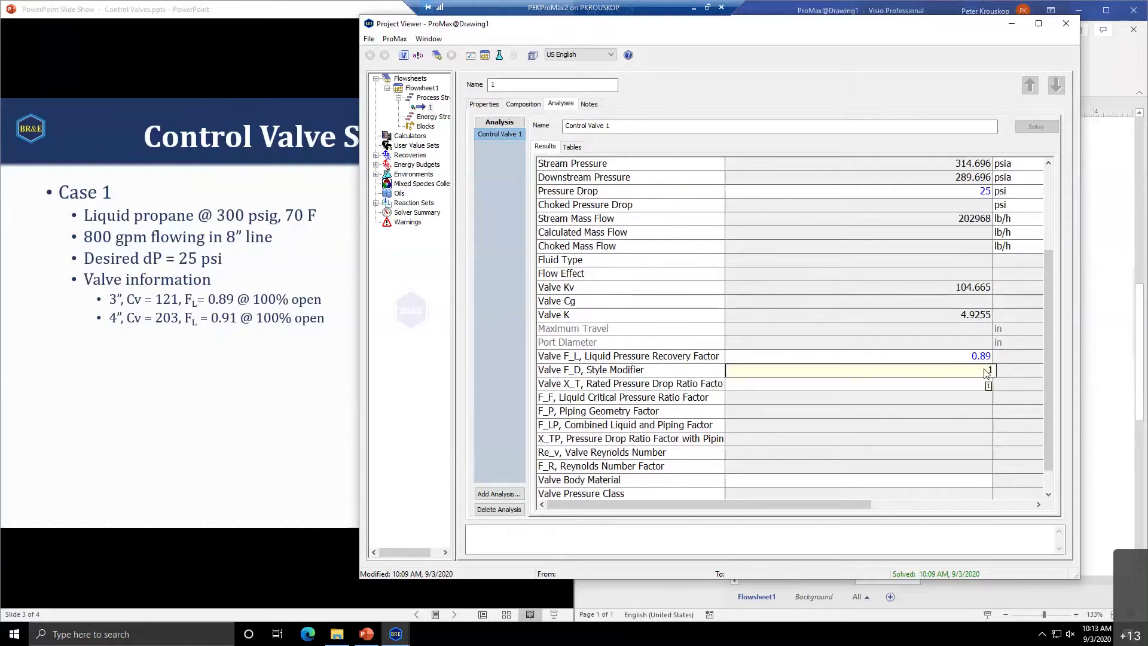
click(767, 388)
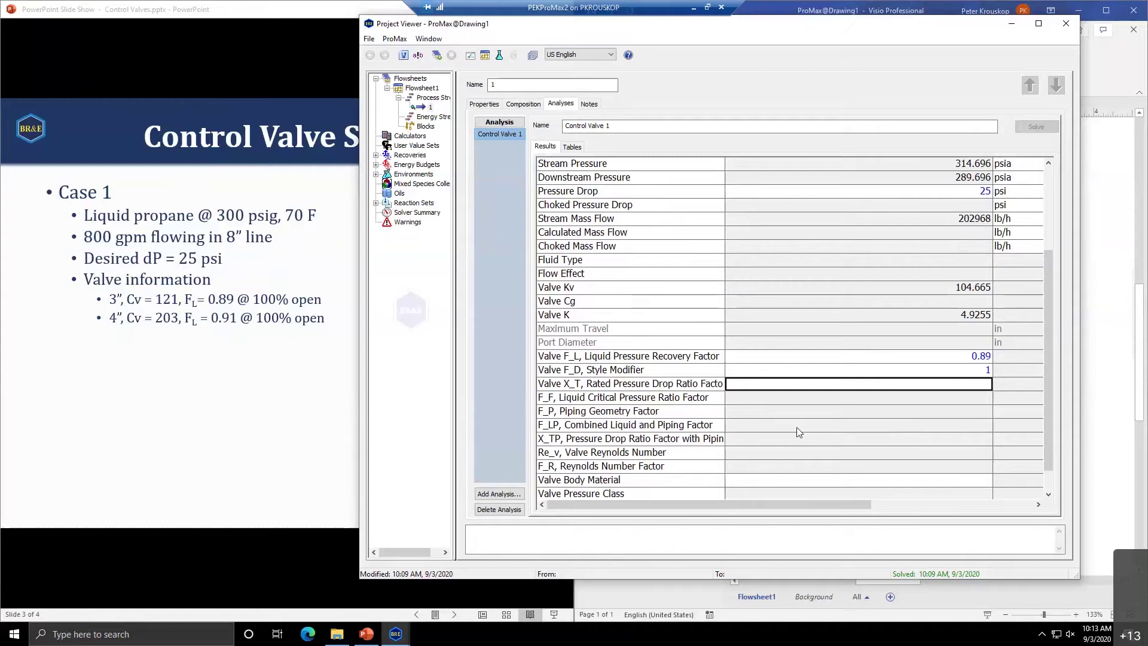
text(1)
key(Return)
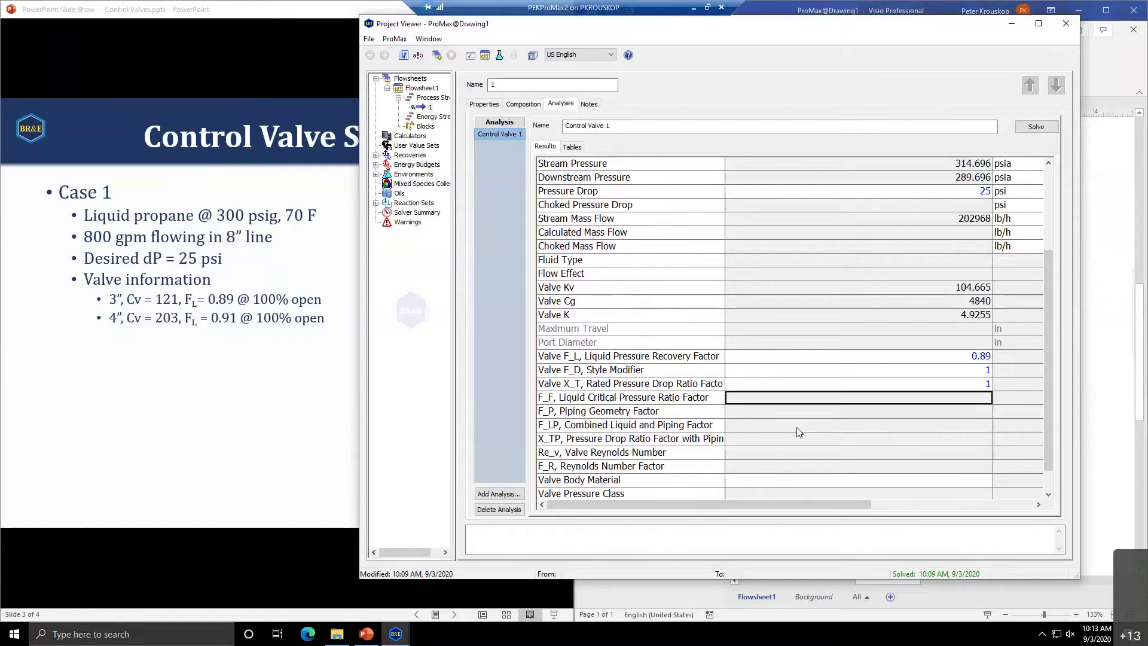
key(Up)
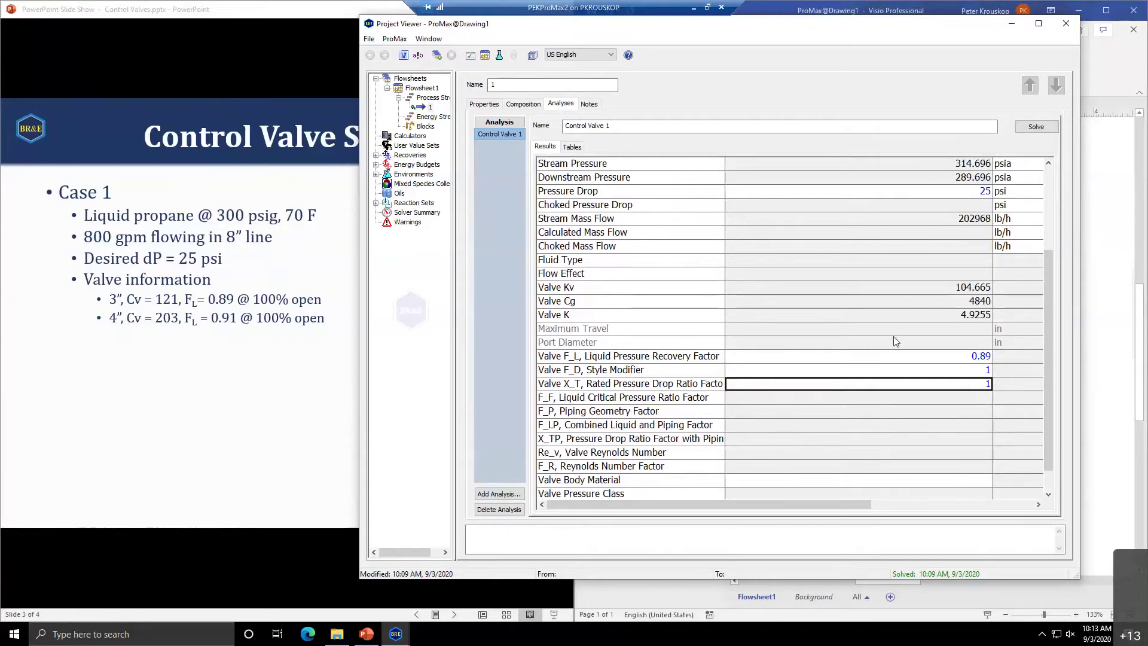
scroll(895, 341, up, 3)
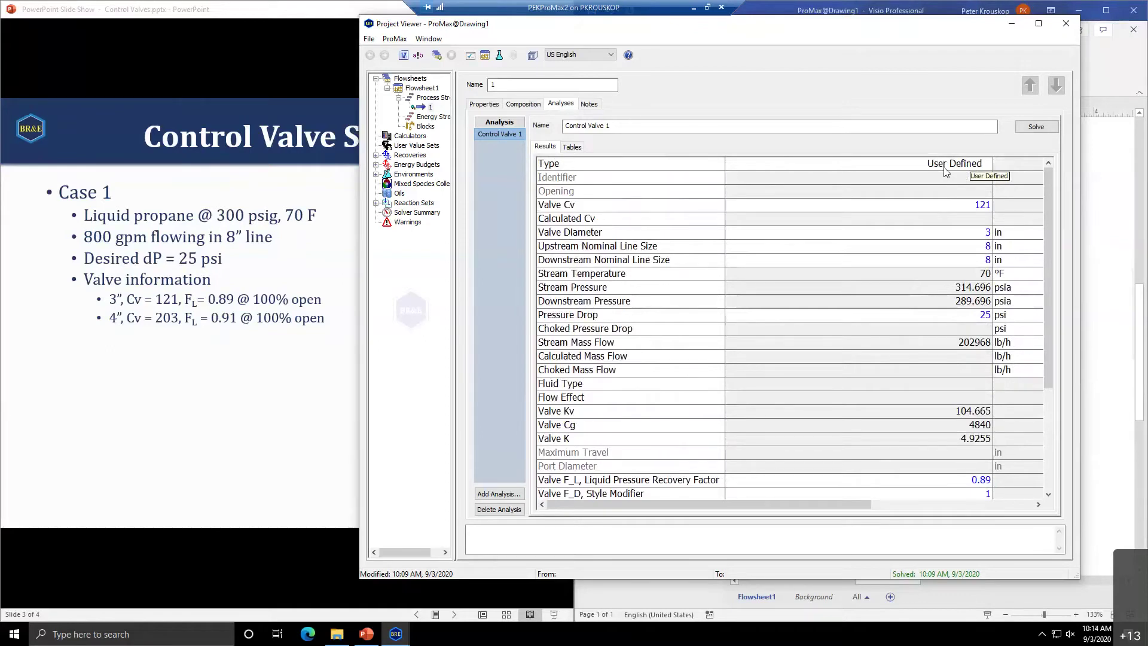
Recheck the Valve X_T entry, then solve Control Valve 1 to get calculated Cv 127.687
scroll(951, 358, down, 1)
click(957, 466)
scroll(957, 455, down, 1)
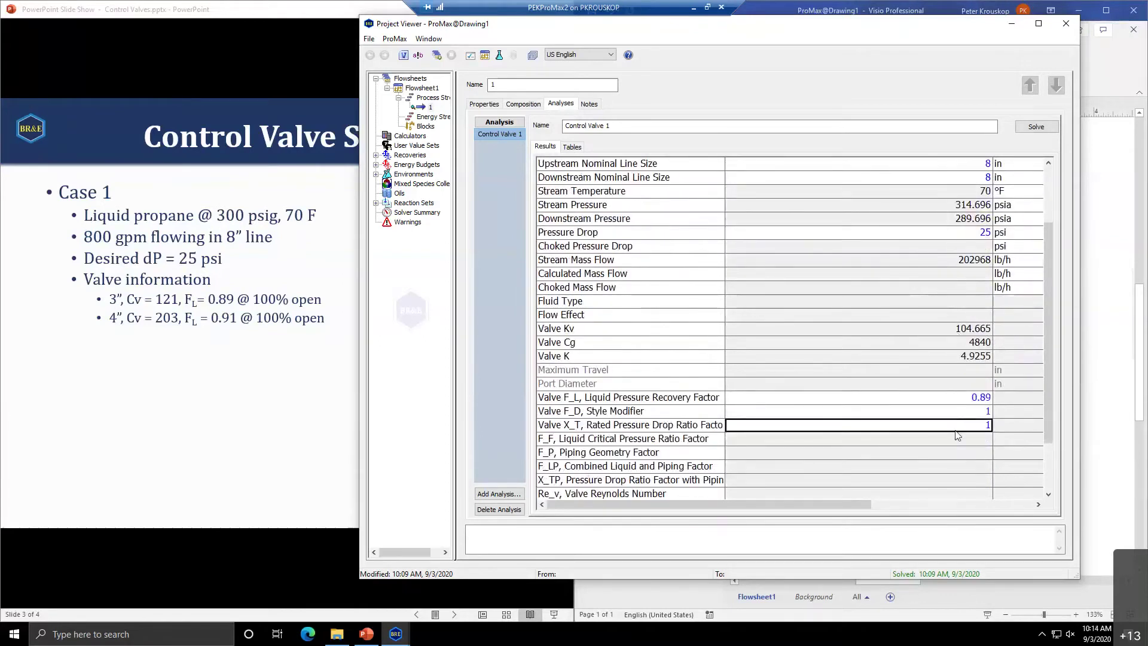
click(906, 425)
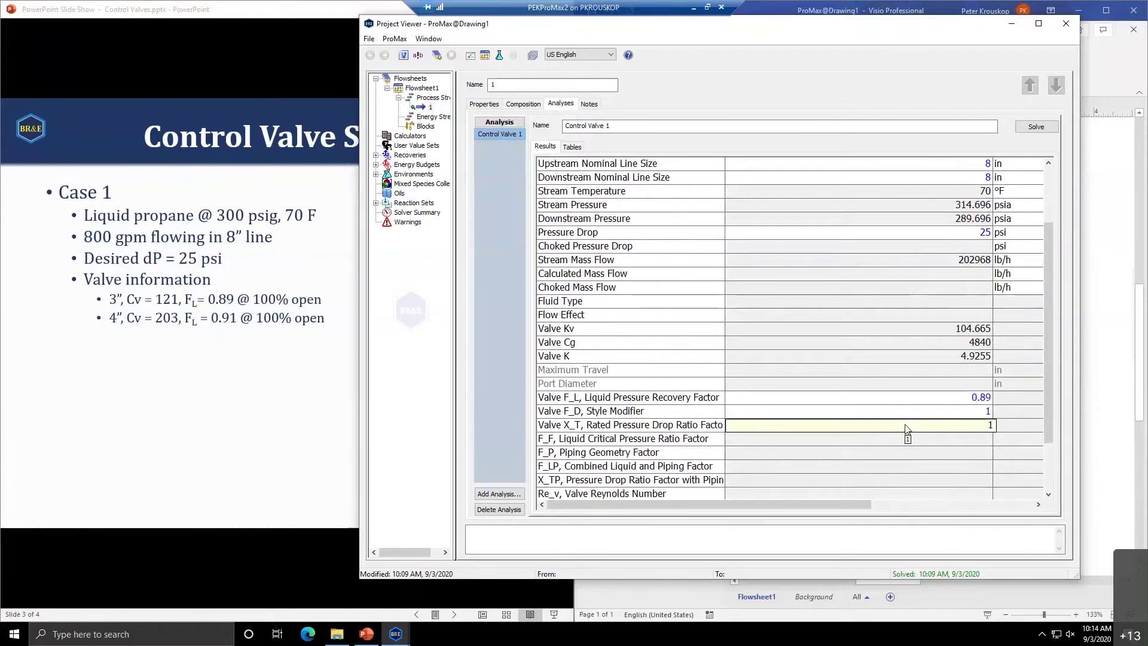
scroll(879, 432, up, 2)
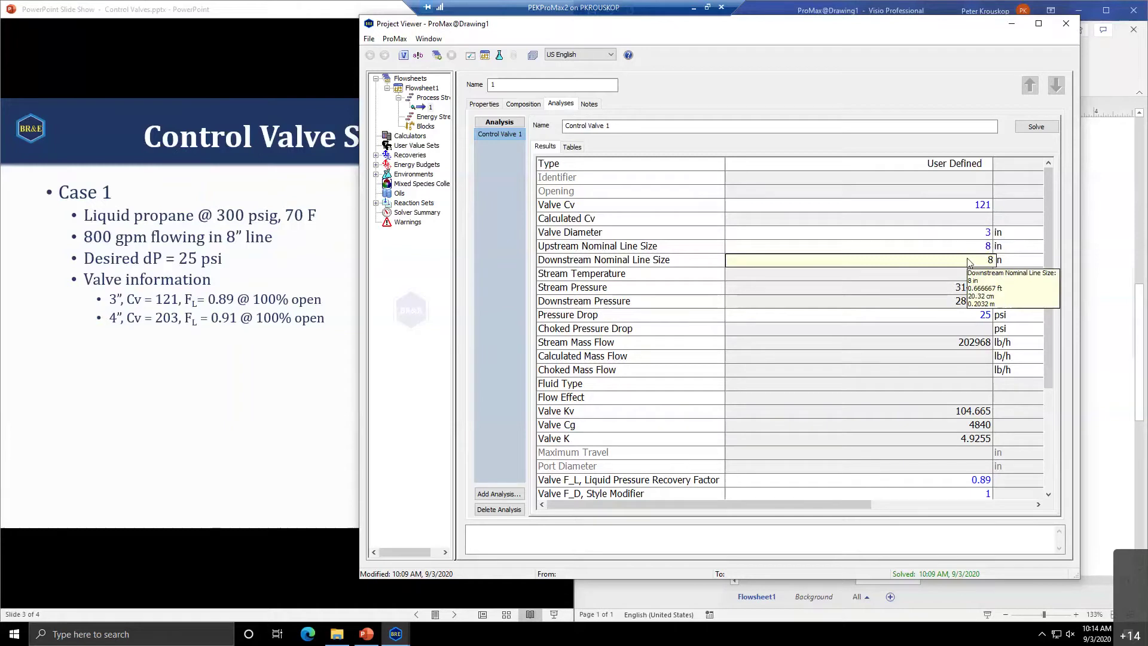
scroll(930, 375, down, 1)
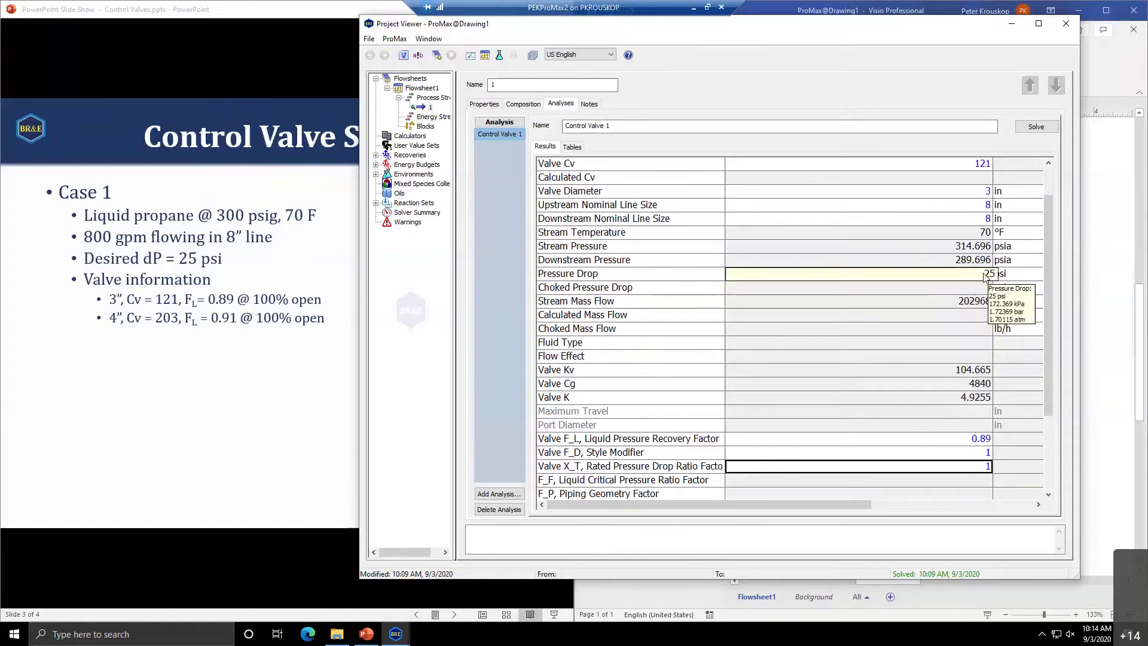
scroll(900, 326, up, 1)
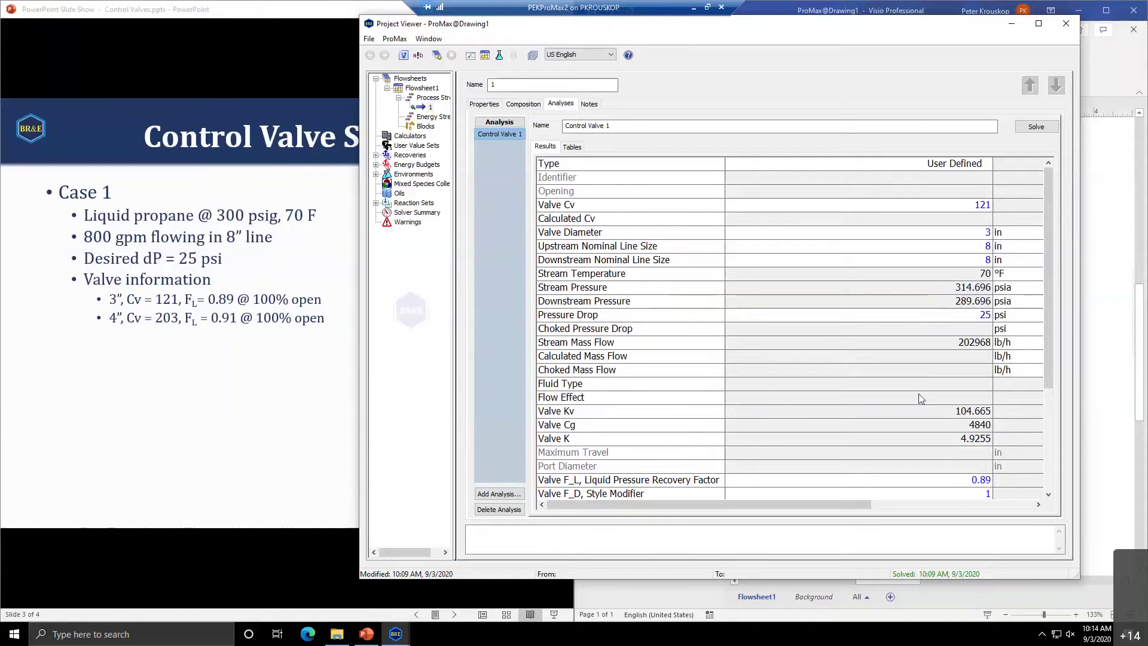
scroll(908, 392, down, 1)
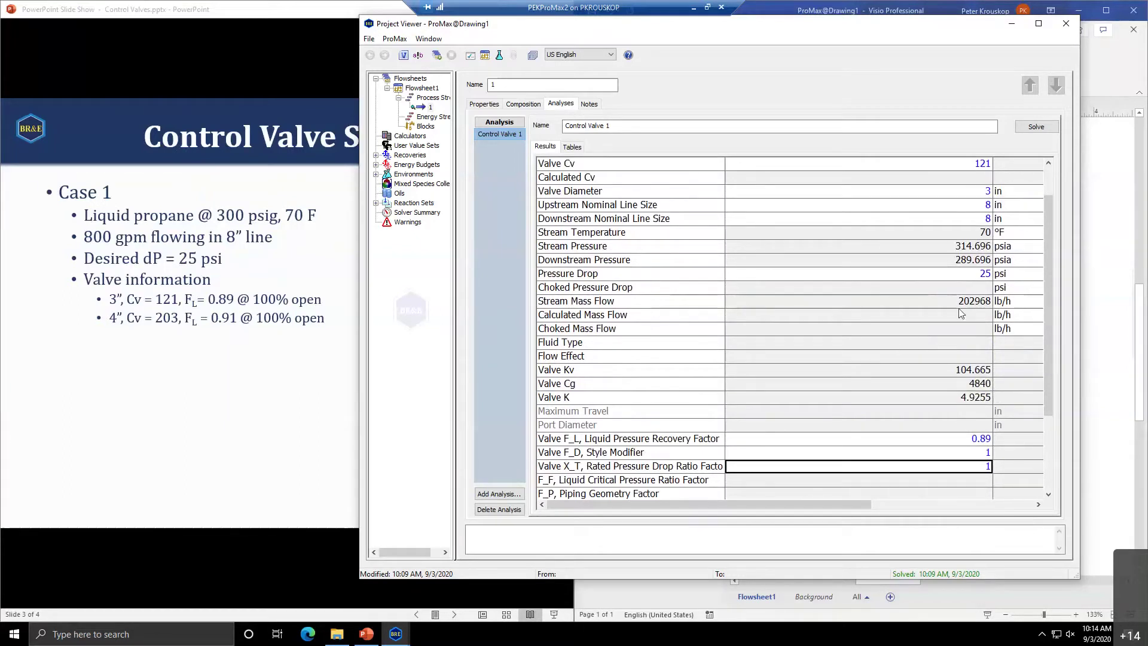
click(1037, 127)
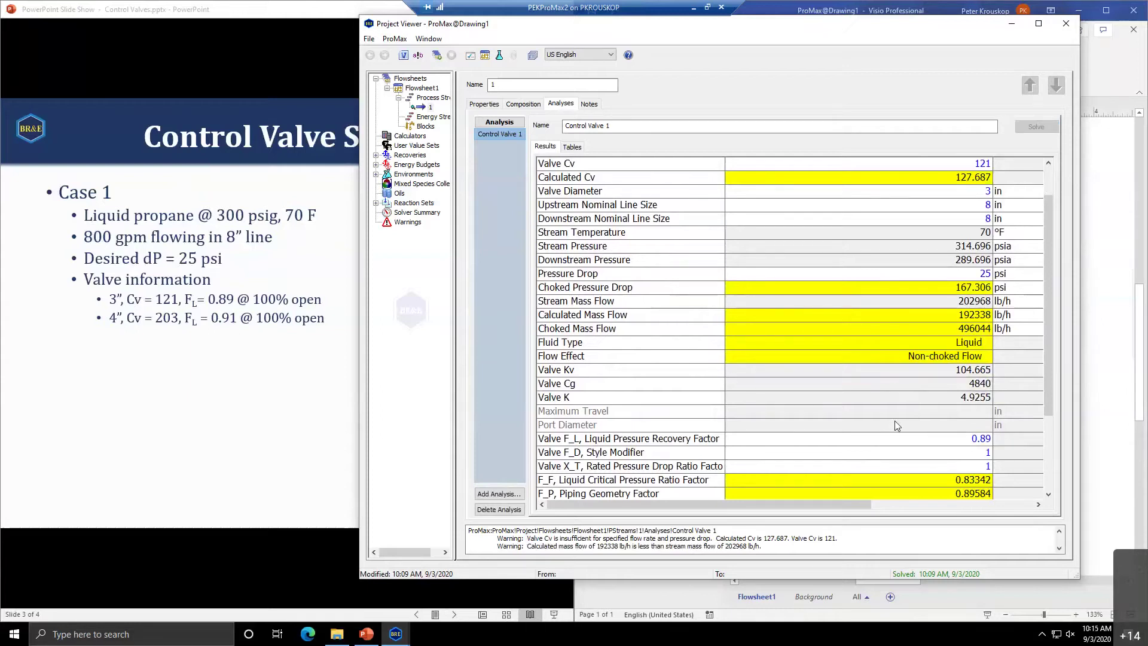
Review the results grid, comparing the Valve Cv of 121 with the Calculated Cv
scroll(893, 424, down, 2)
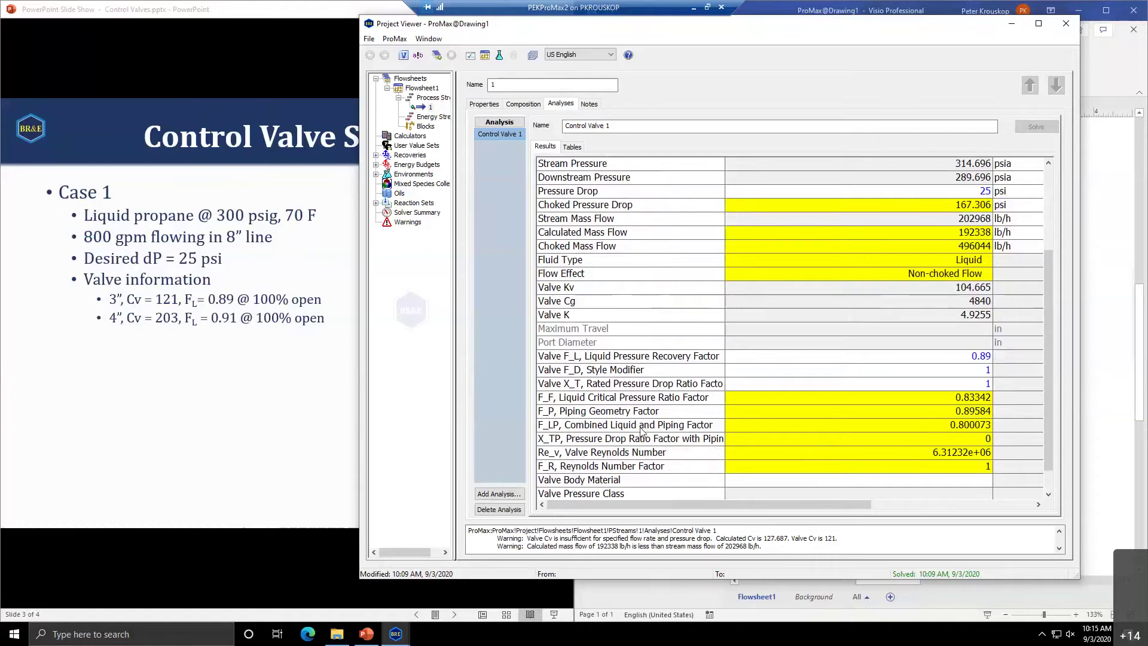
scroll(642, 431, up, 3)
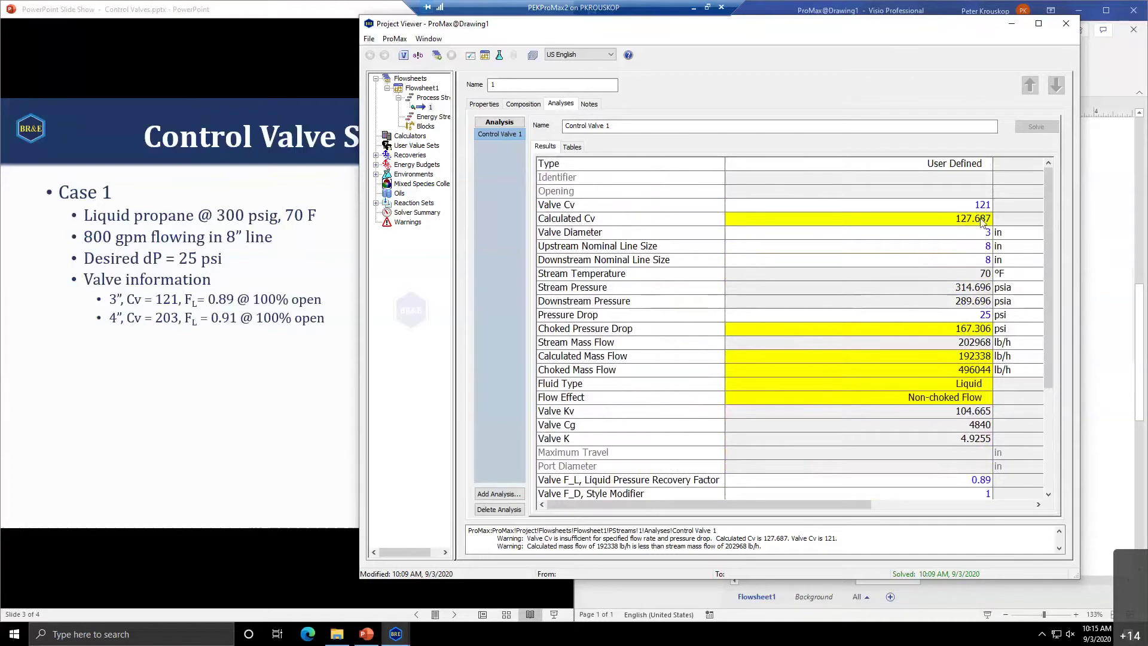
click(954, 207)
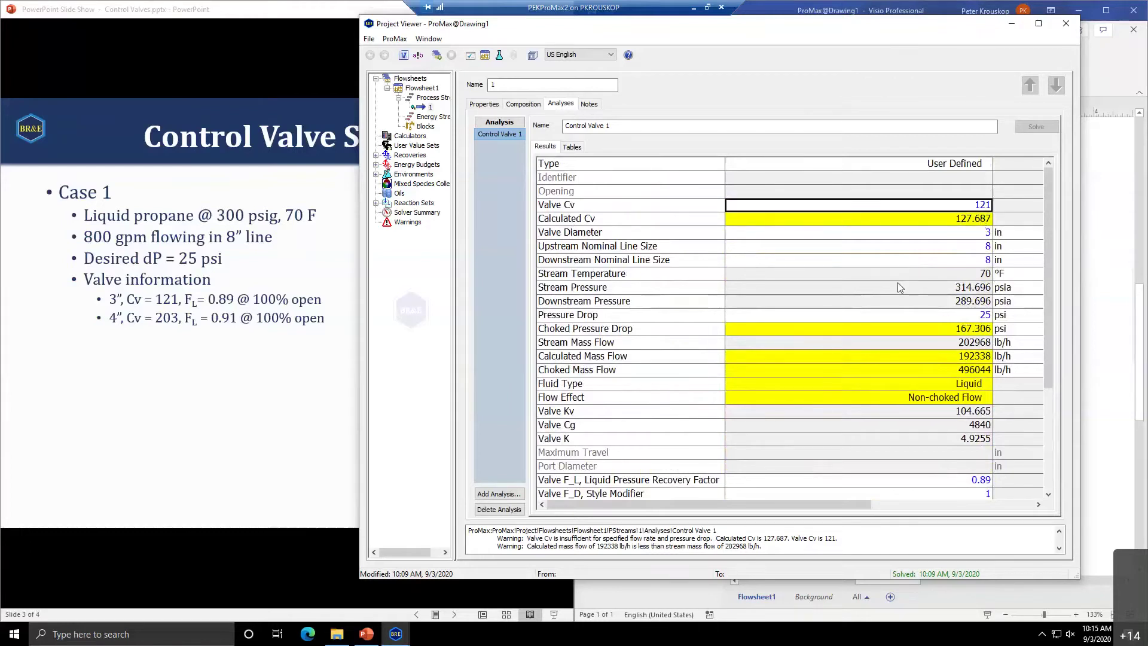
mouse_move(900, 287)
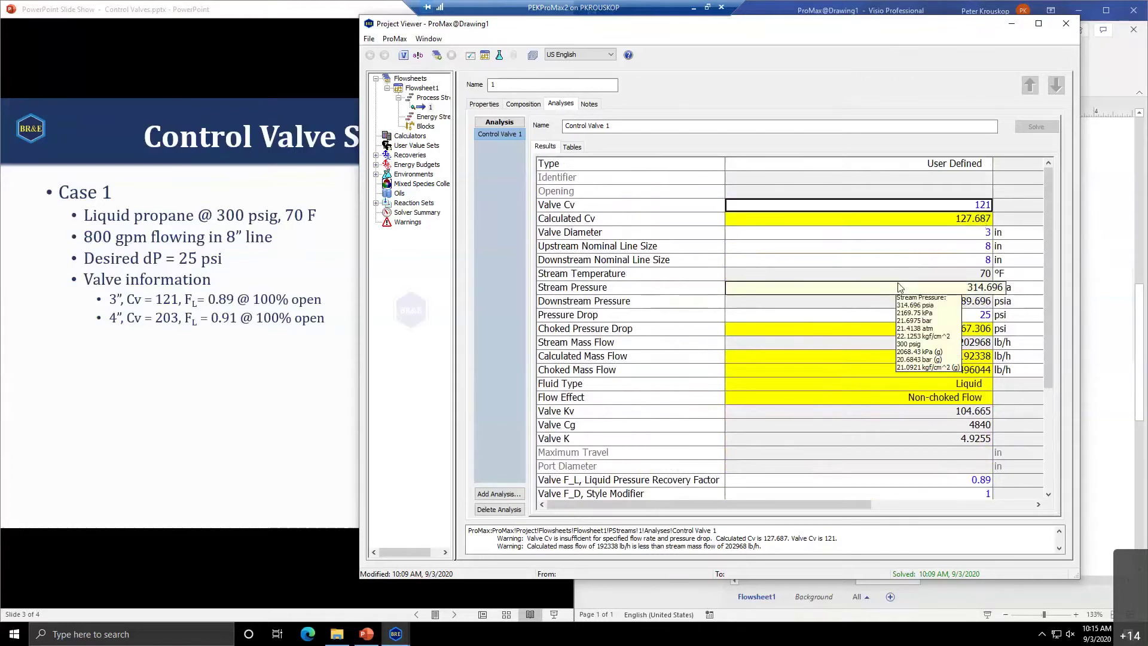
key(Down)
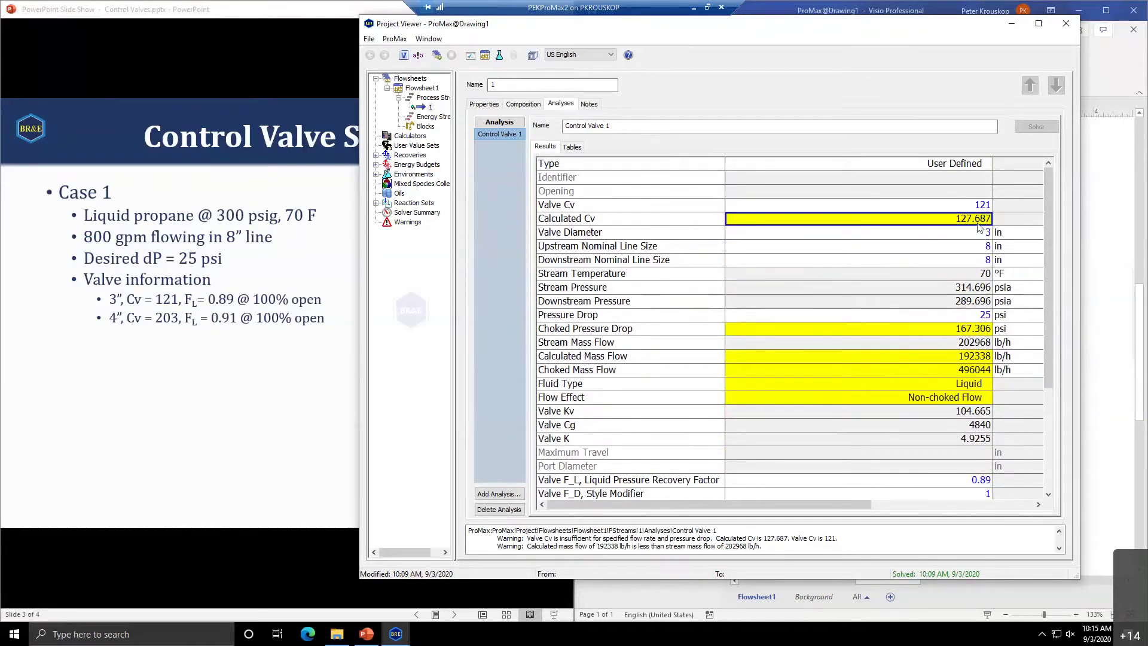
mouse_move(984, 221)
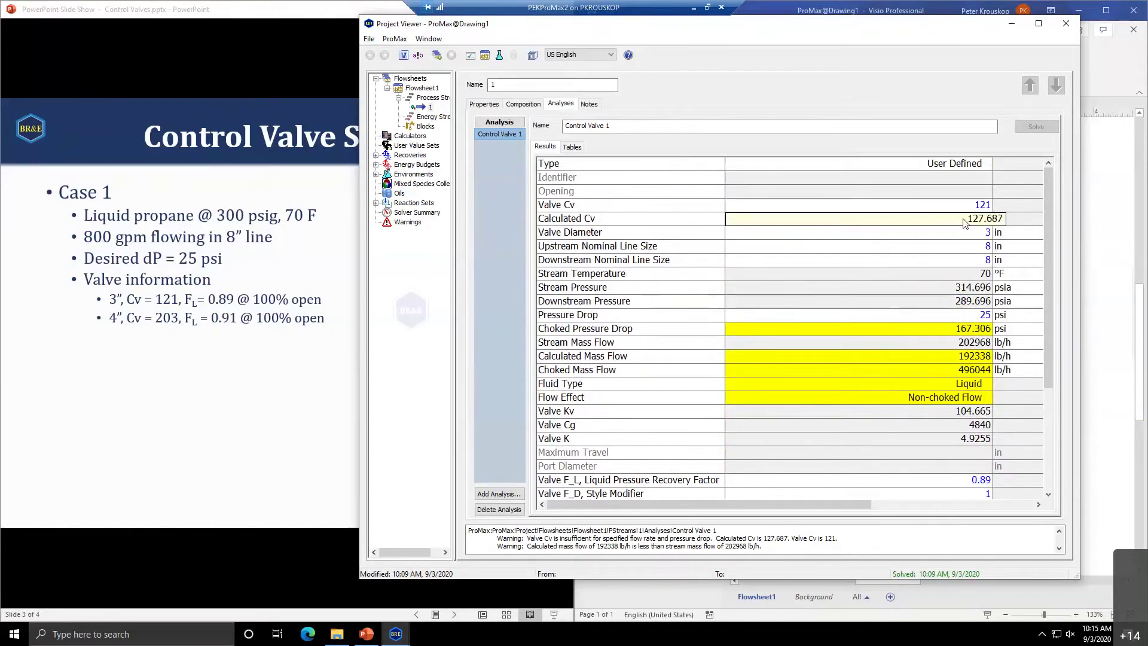
mouse_move(963, 320)
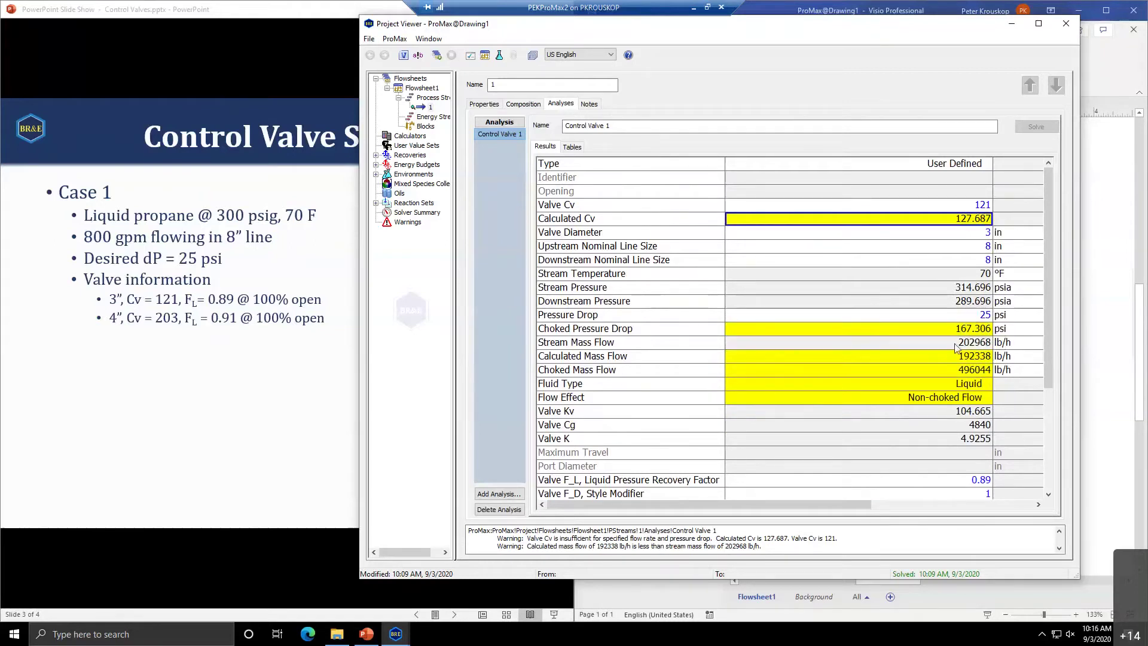
mouse_move(972, 347)
Enter Valve Cv 203, Valve Diameter 4 in and Valve F_L 0.91 in the Results grid
click(948, 205)
text(203)
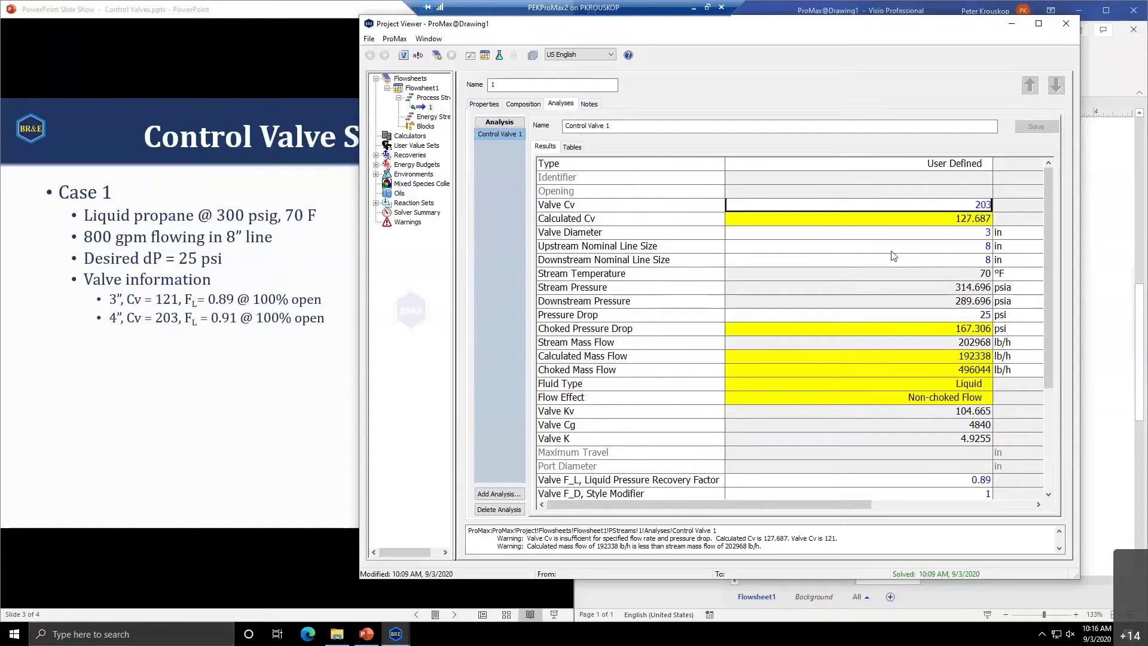
key(Return)
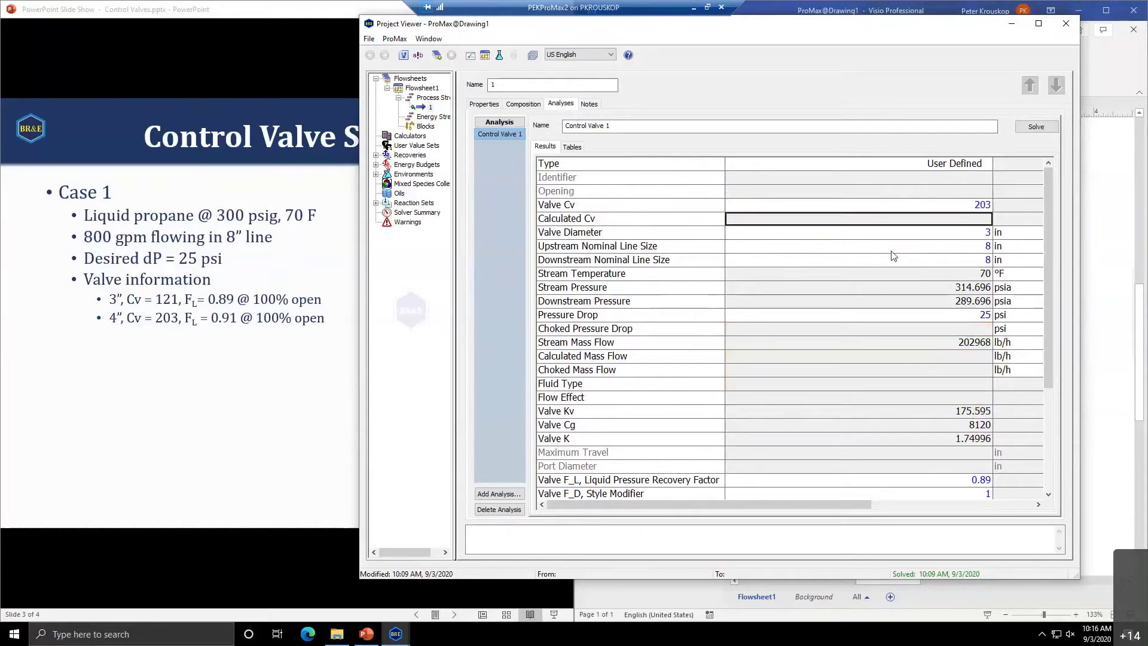
click(960, 236)
text(4)
key(Return)
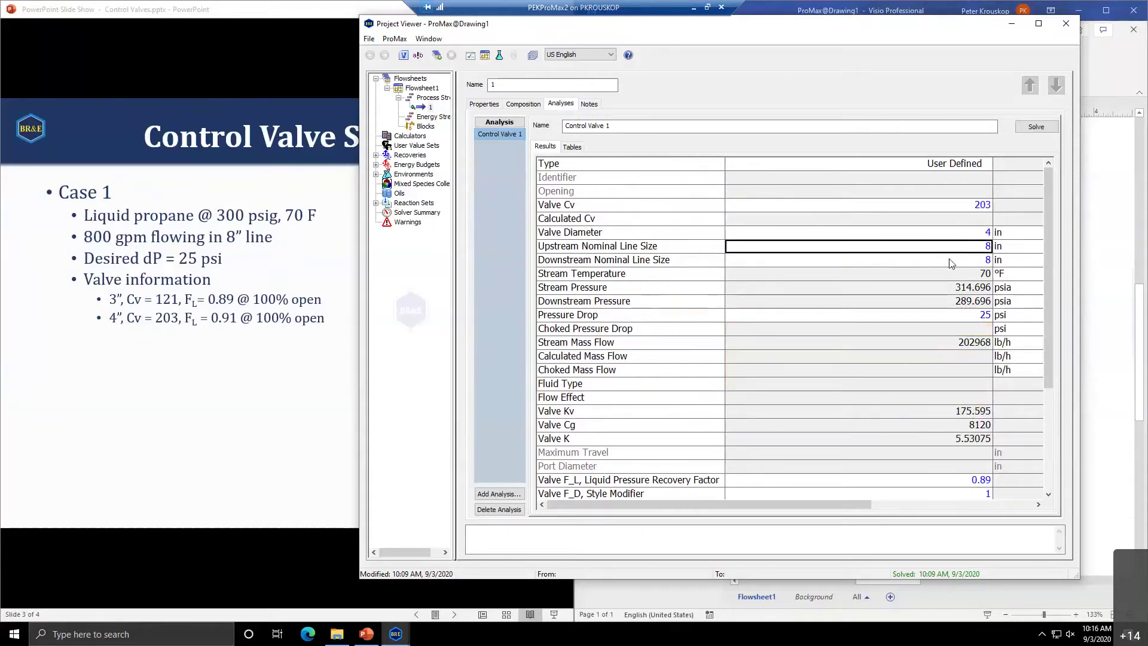
scroll(1014, 372, down, 2)
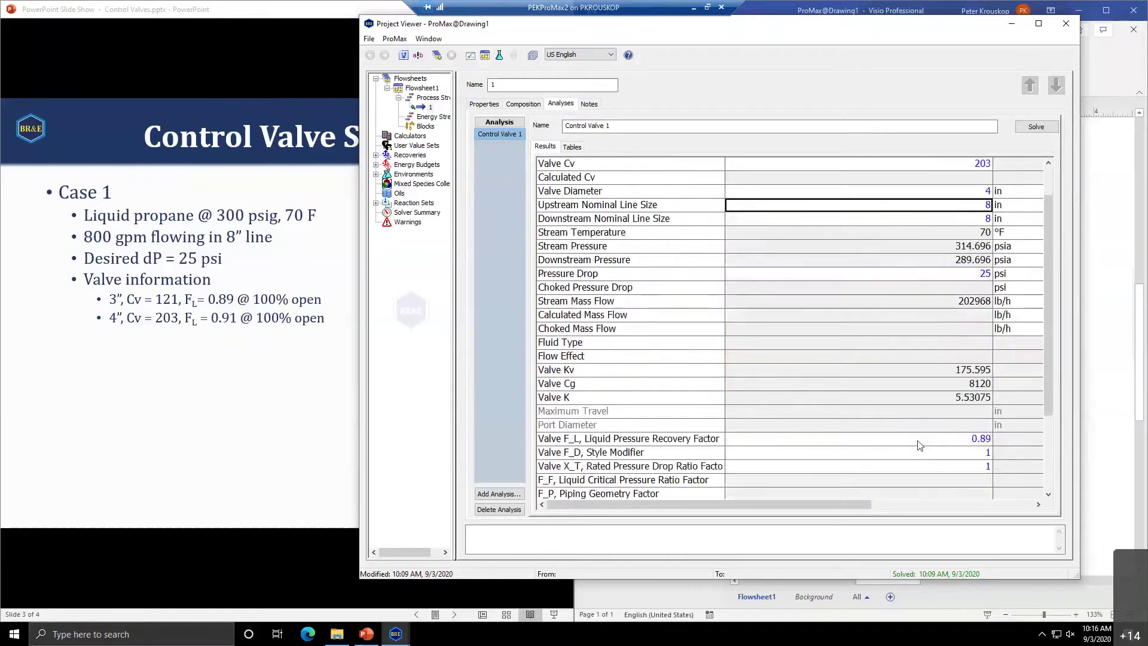
click(948, 397)
text(0.)
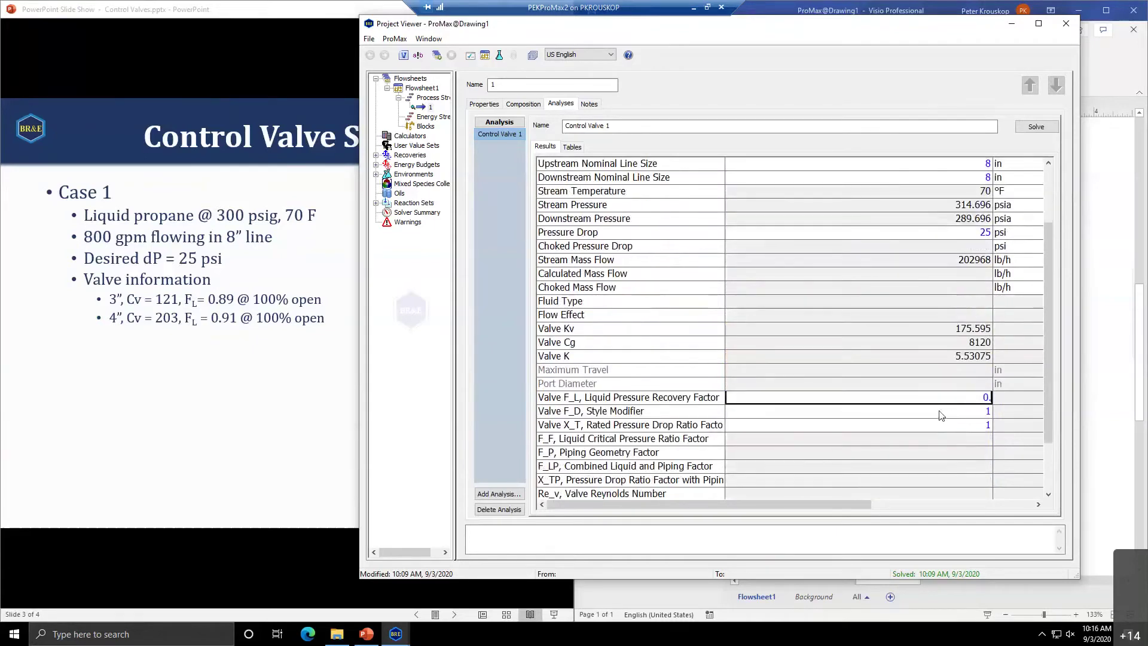
text(91)
key(Return)
Re-solve and review the results: calculated Cv 117.274, Valve Cv still 203, and the Pressure Drop
click(1033, 127)
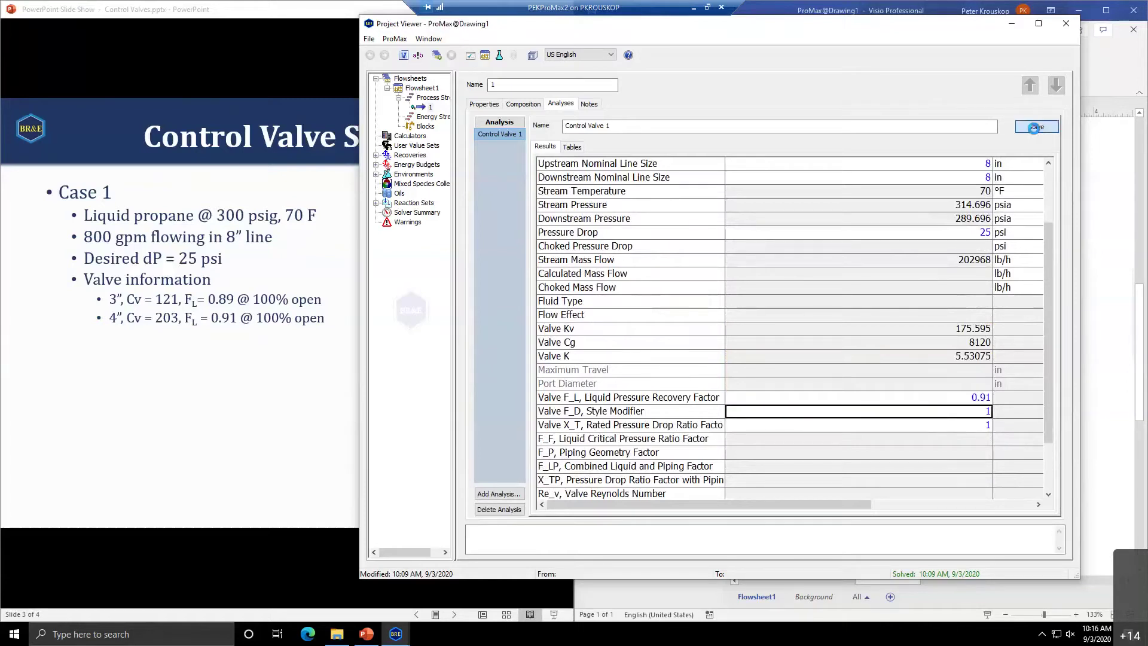
drag(1049, 320, 1044, 293)
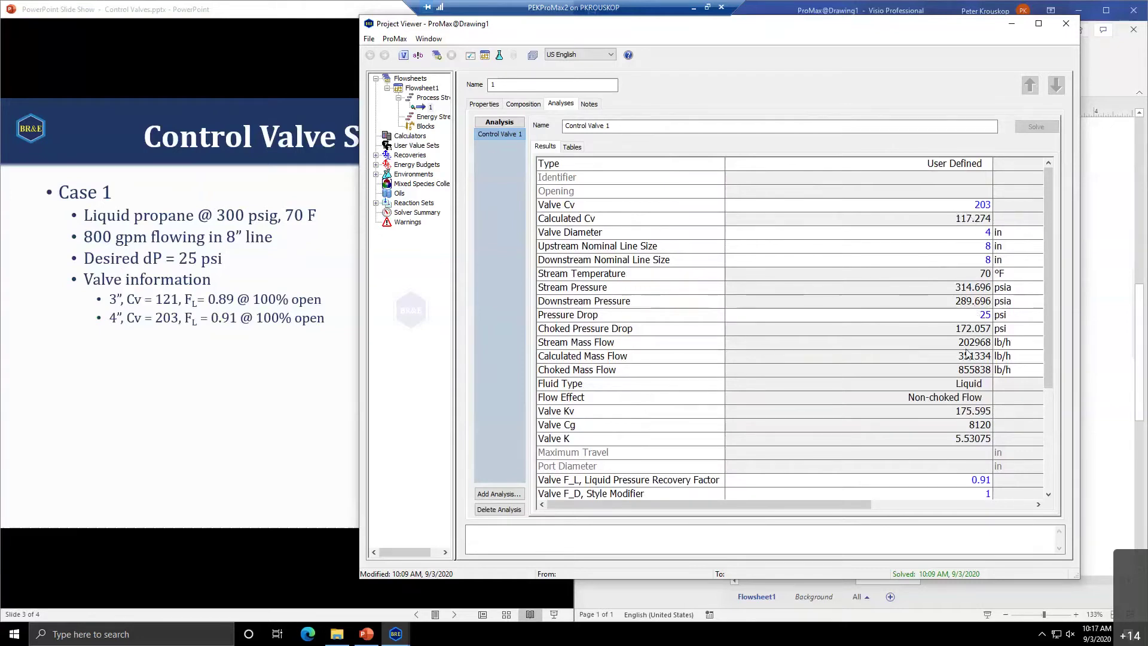
click(975, 233)
click(969, 218)
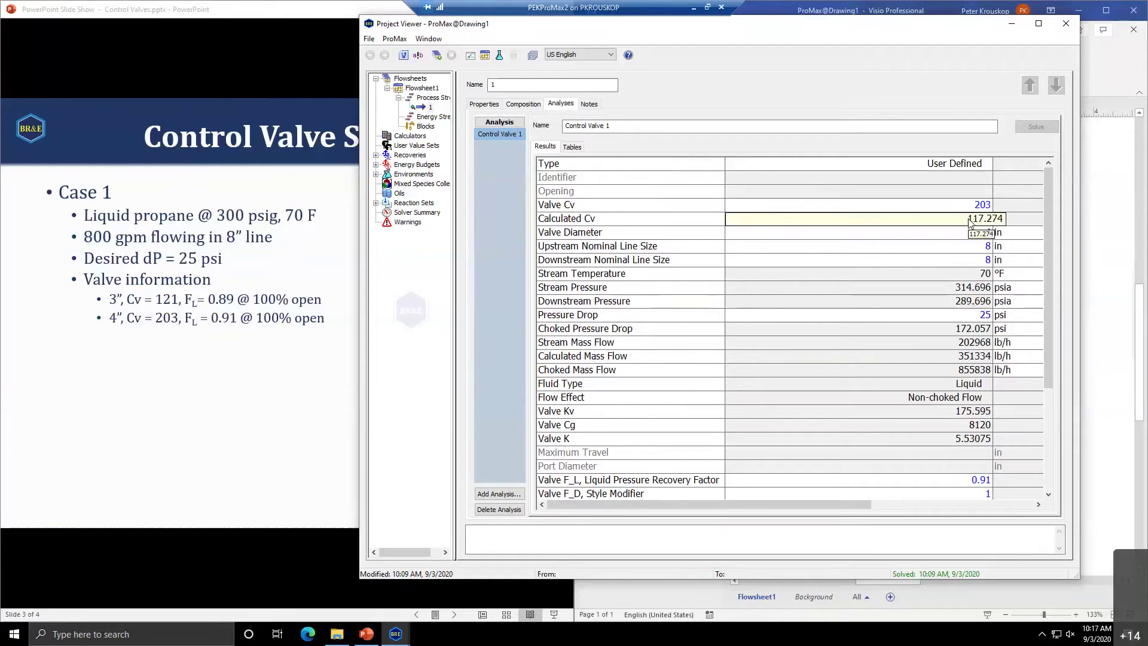
click(1006, 248)
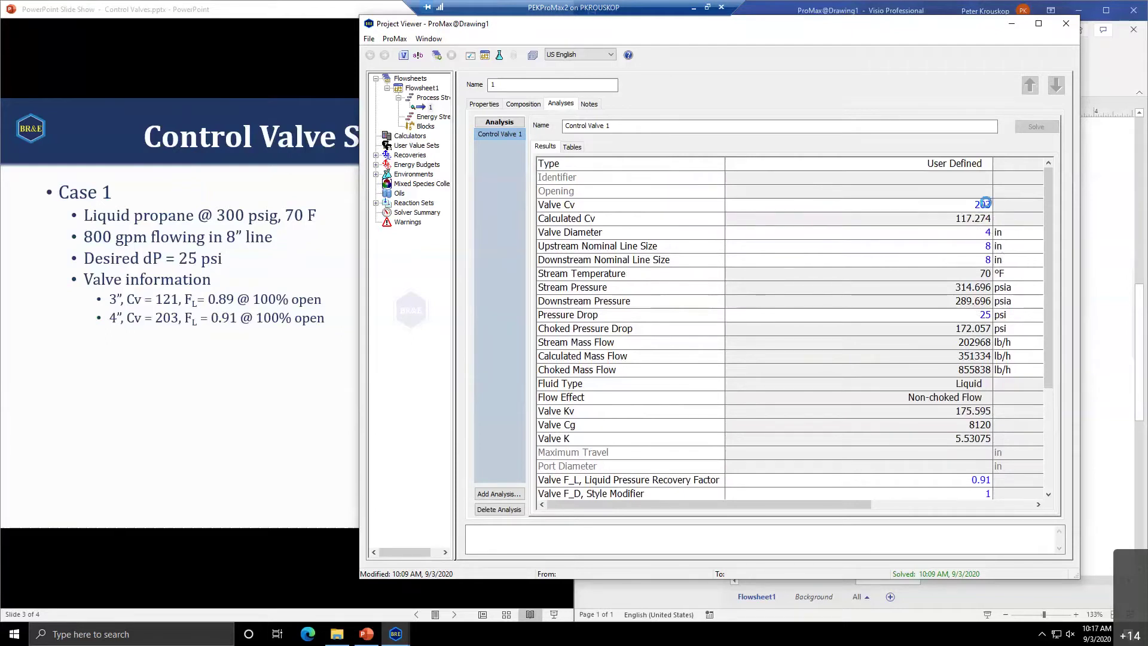
click(980, 204)
click(983, 206)
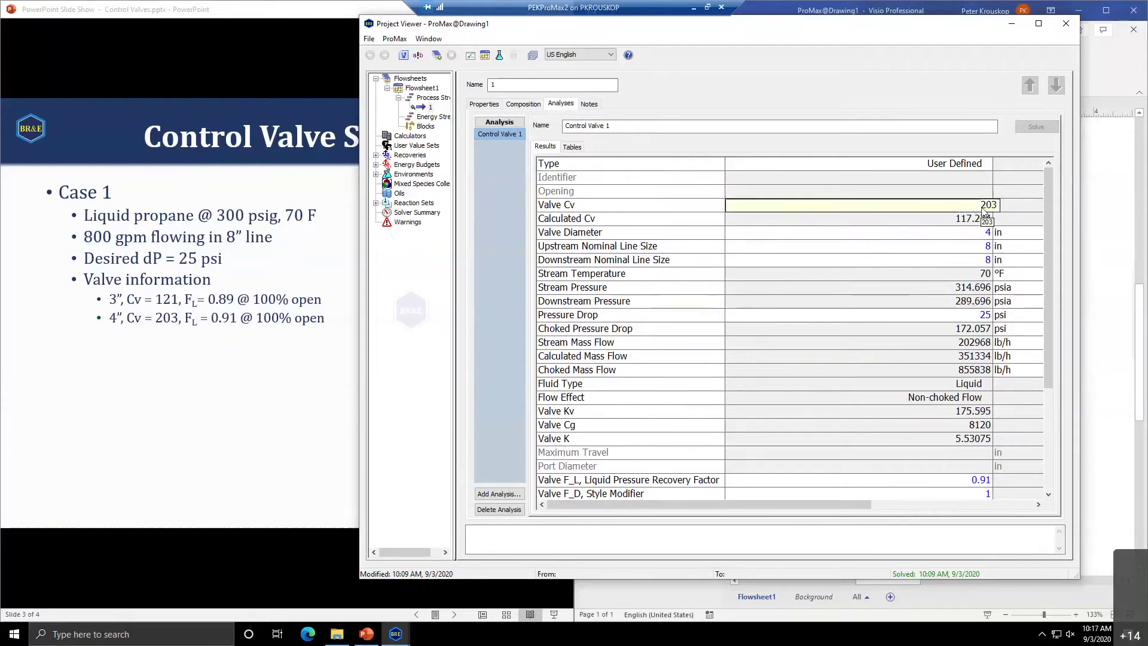
key(Return)
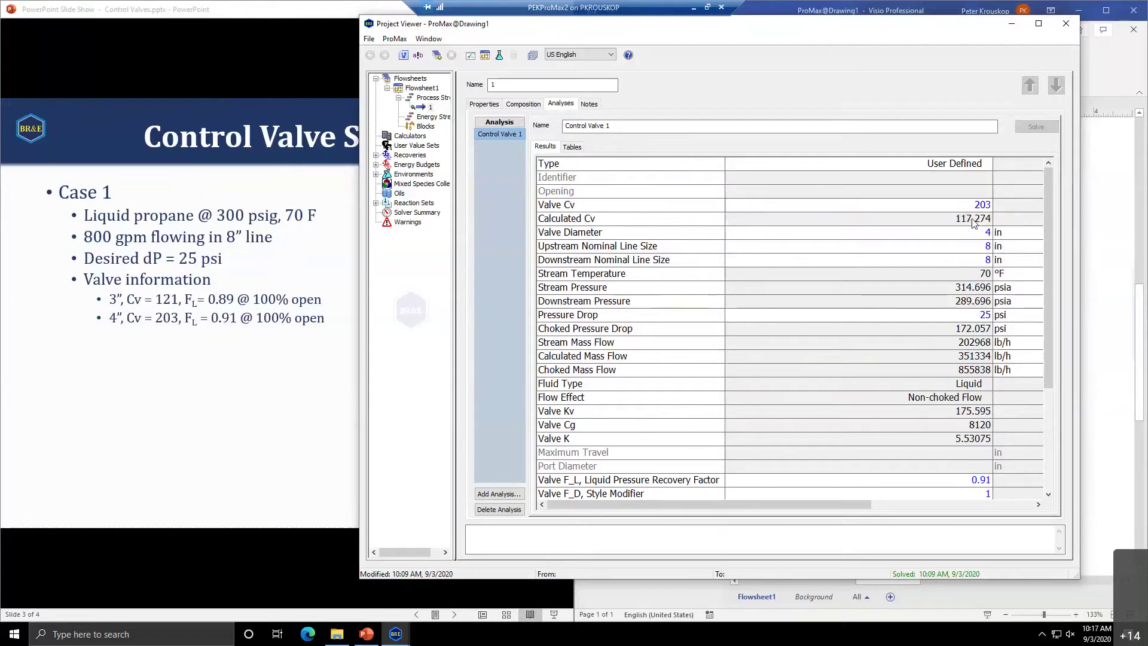
click(987, 209)
mouse_move(981, 348)
mouse_move(986, 212)
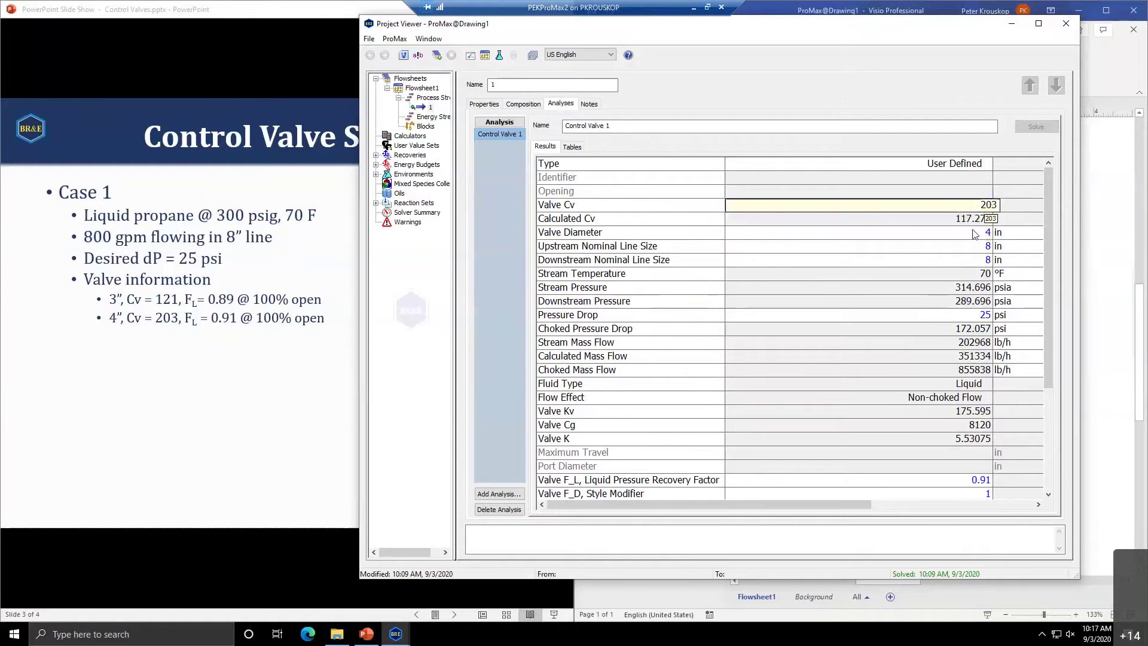
click(988, 315)
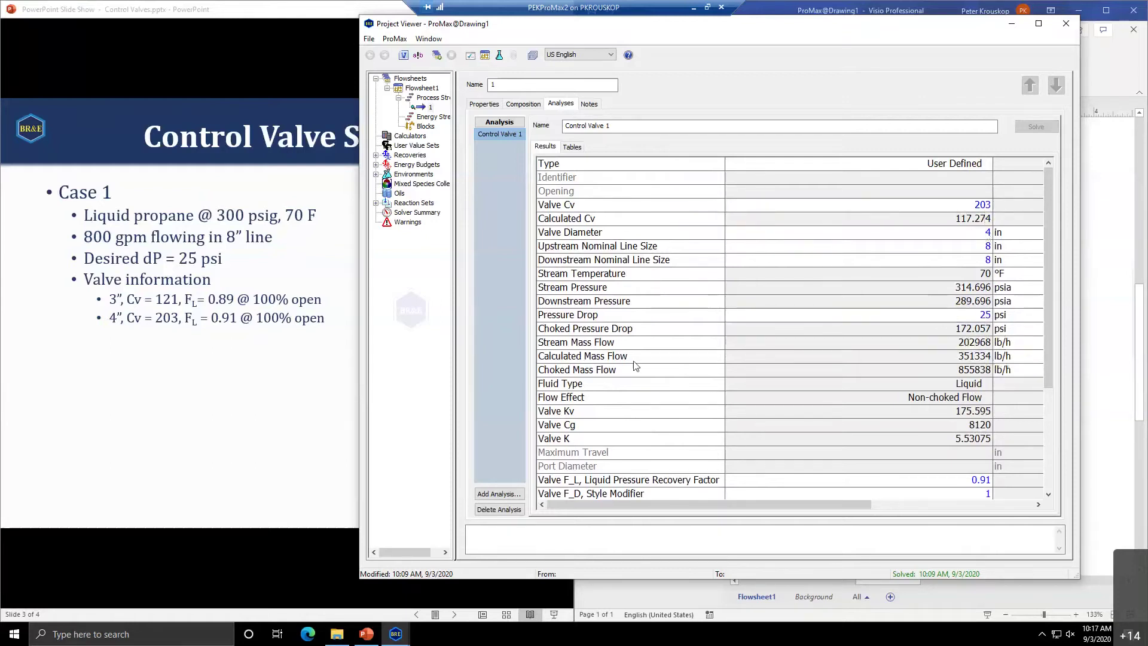
mouse_move(976, 359)
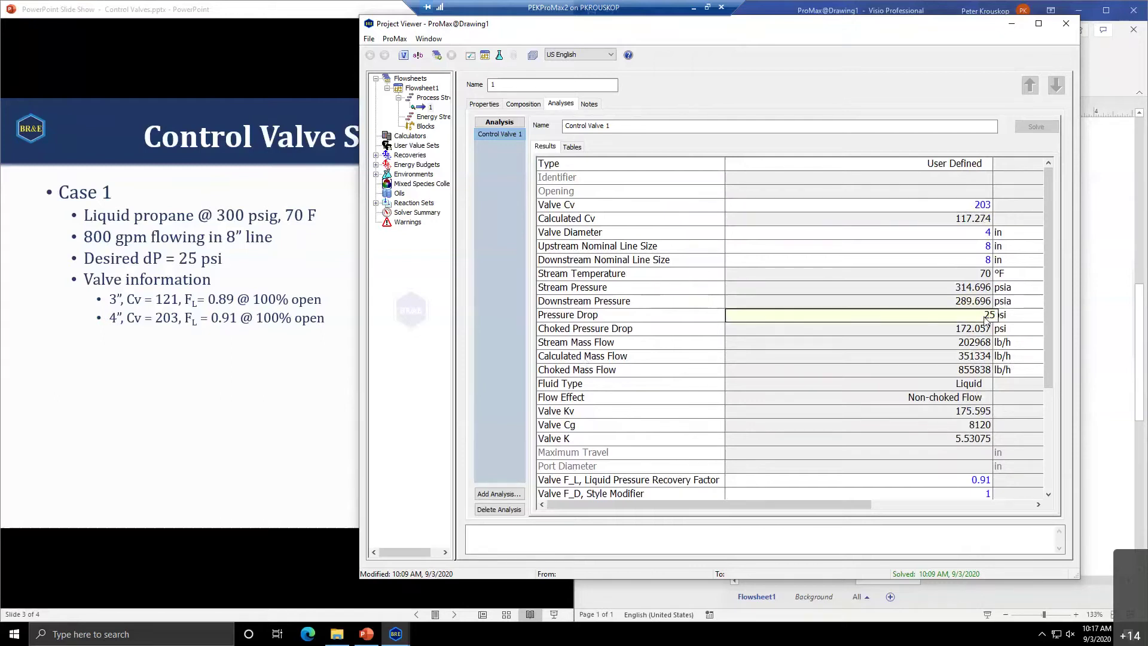
mouse_move(988, 319)
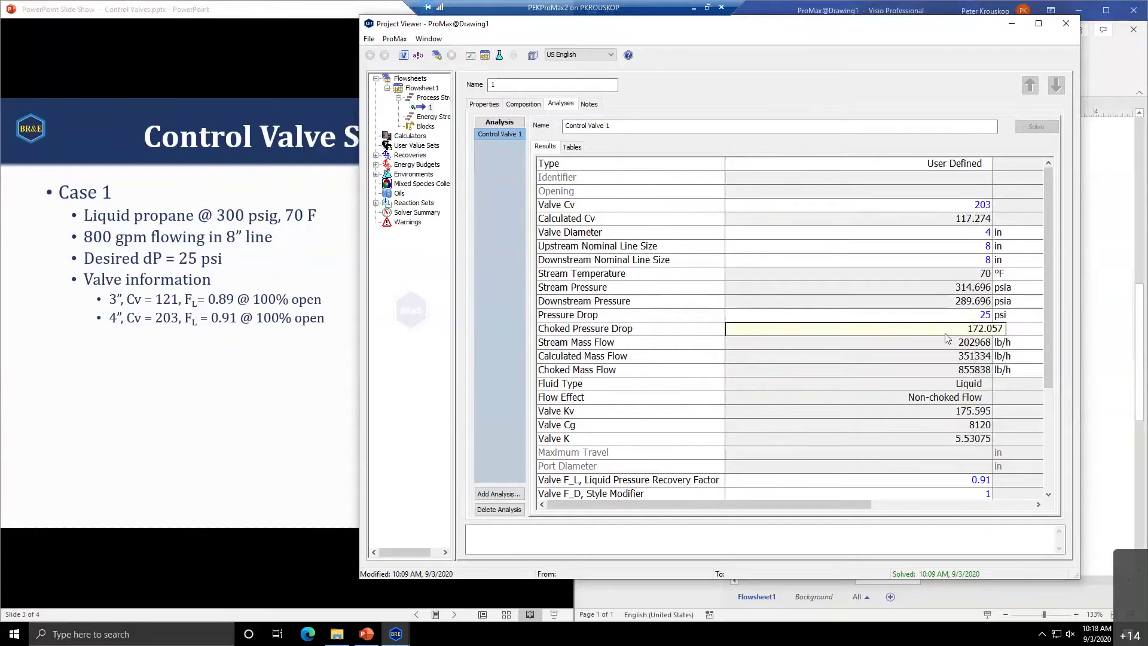
mouse_move(885, 369)
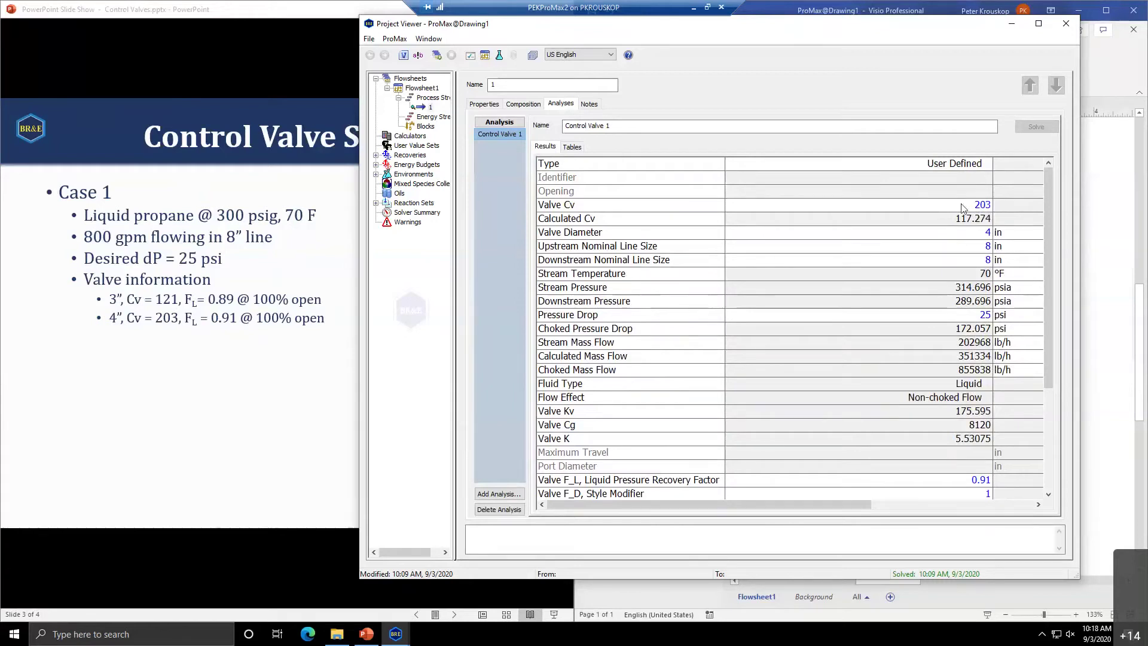
click(966, 234)
mouse_move(965, 234)
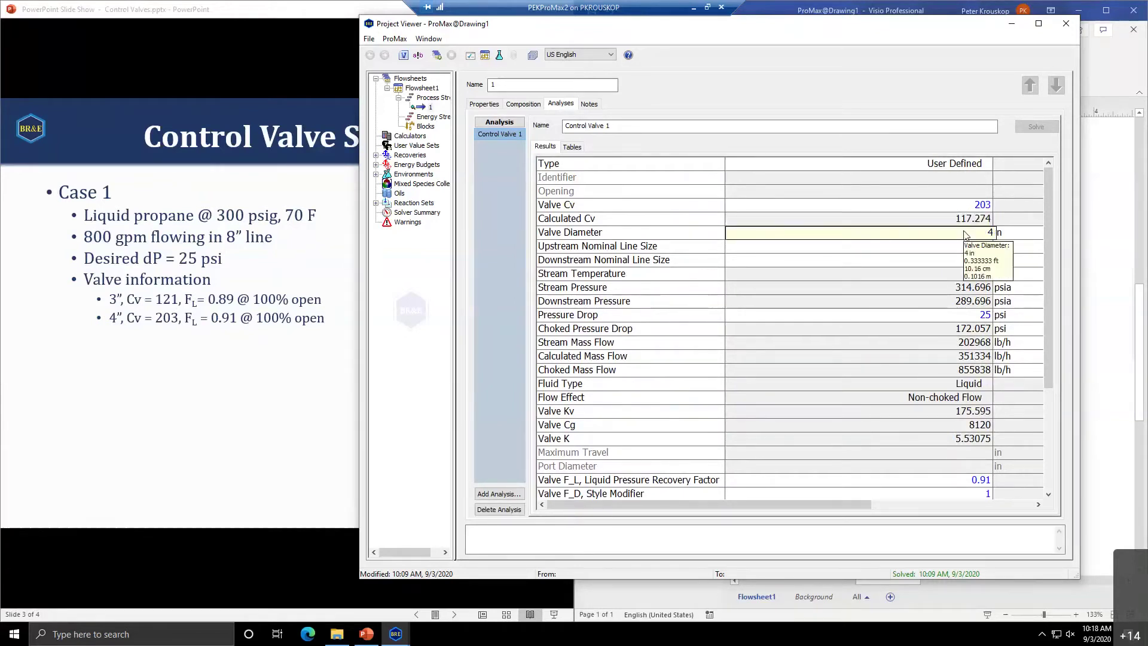
click(1045, 224)
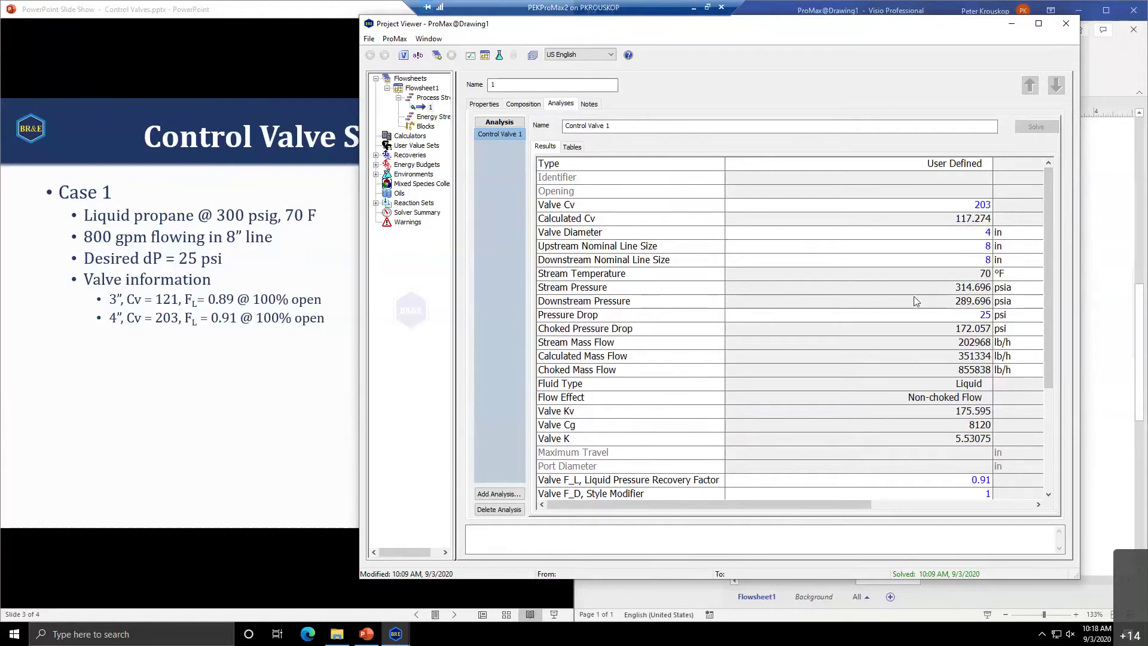
mouse_move(914, 297)
mouse_move(932, 213)
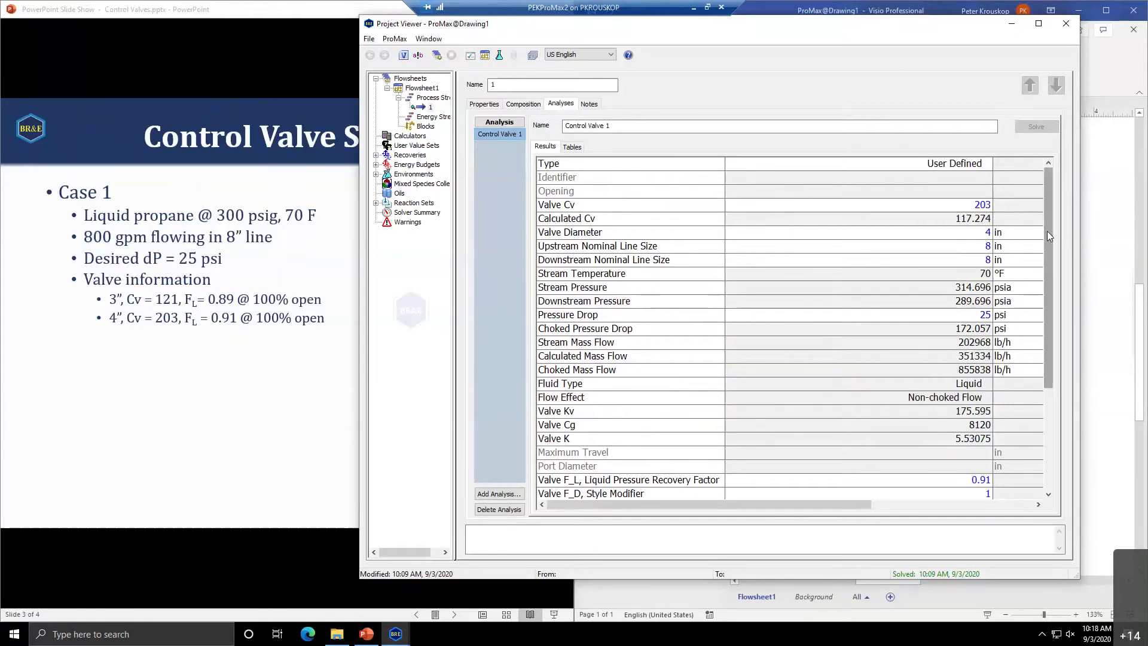
drag(1046, 230, 1054, 365)
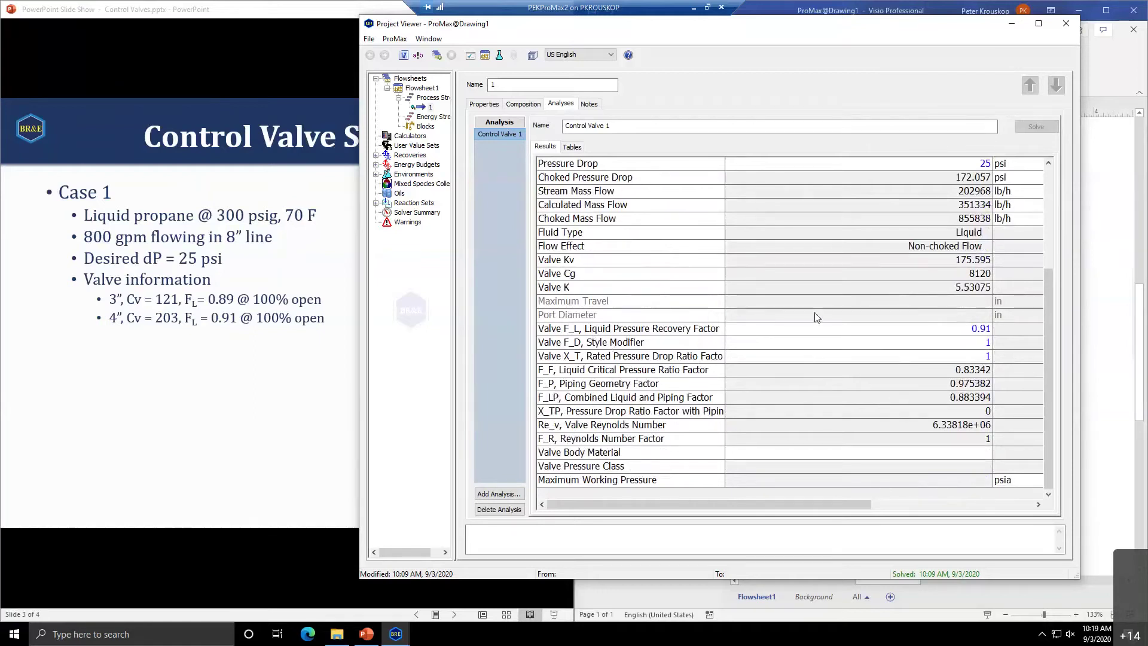
scroll(837, 303, up, 2)
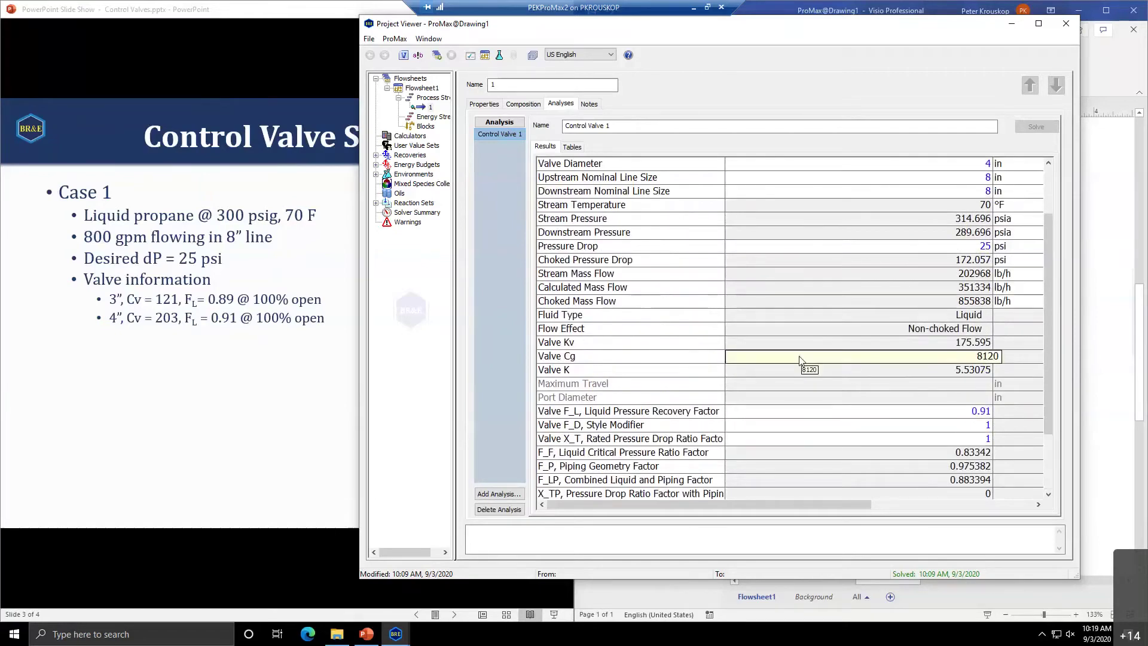
scroll(771, 317, up, 2)
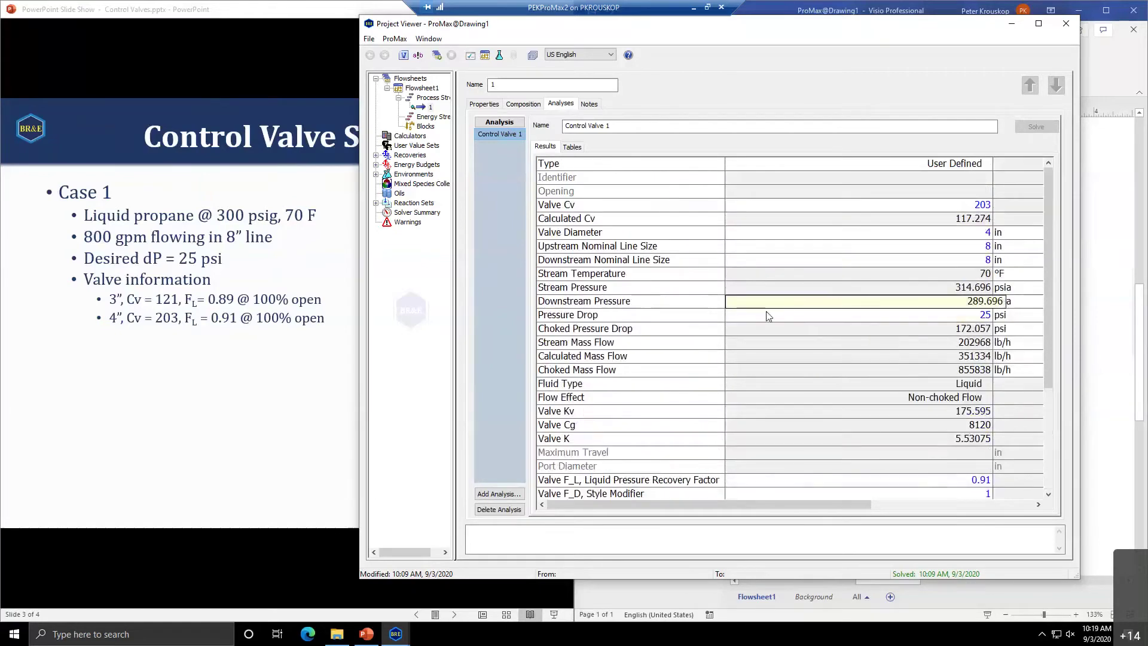
mouse_move(989, 233)
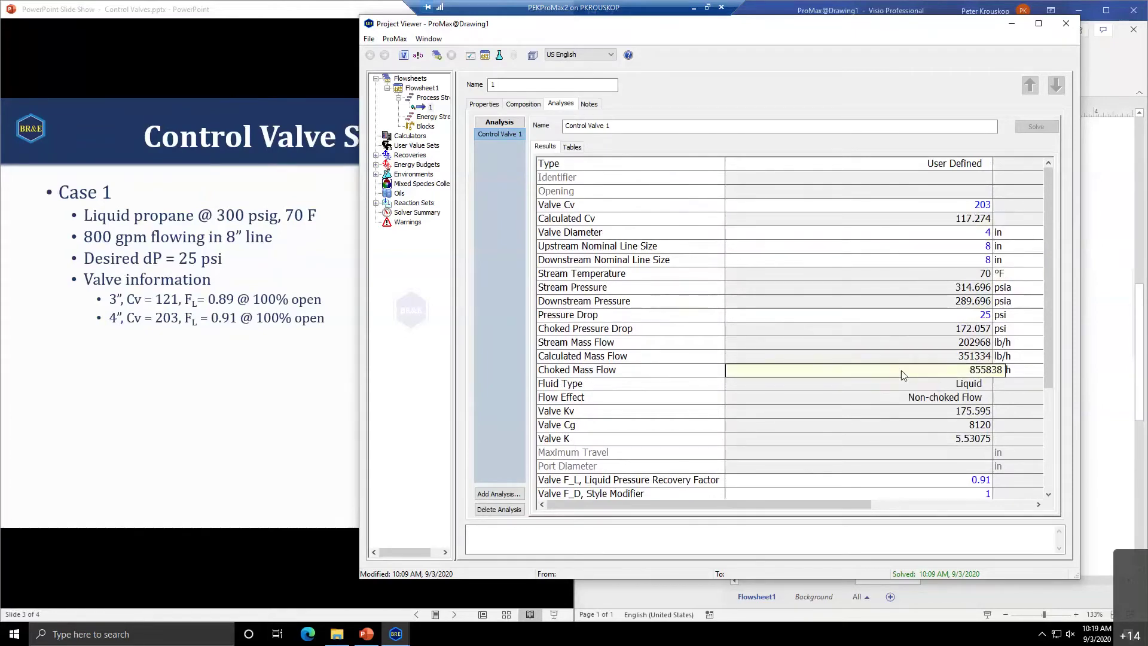
Set the valve Type to Norriseal 2700/2720A/E Balanced Equal Percentage
click(987, 166)
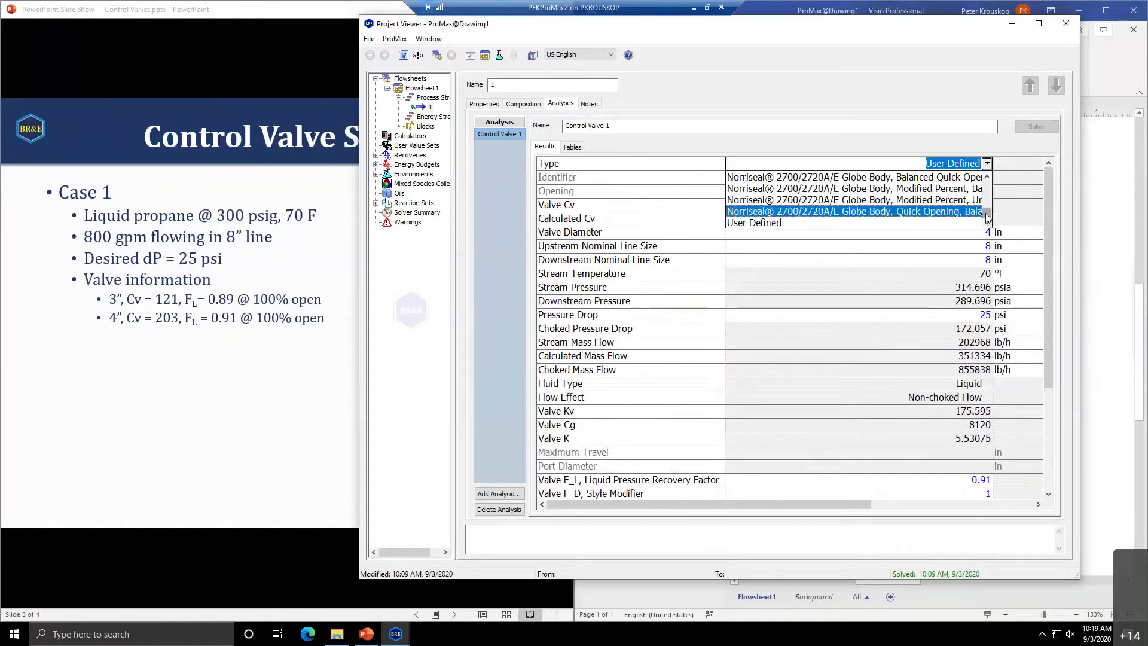
mouse_move(987, 217)
mouse_down()
mouse_move(982, 205)
mouse_move(988, 219)
mouse_up()
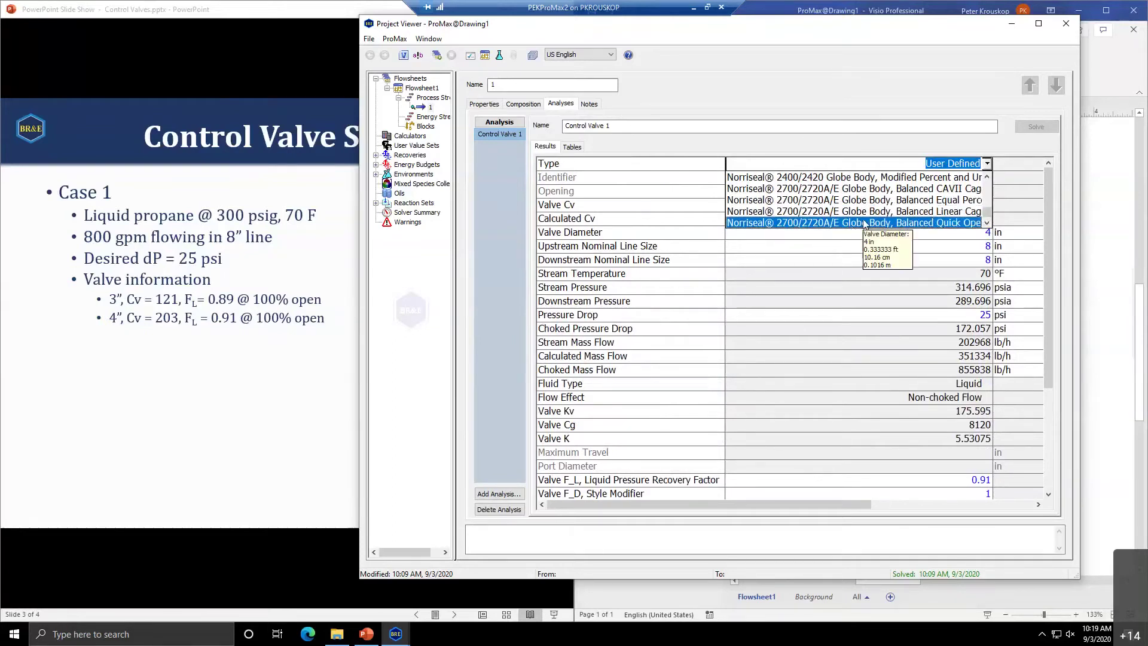
scroll(864, 224, down, 1)
scroll(884, 203, up, 3)
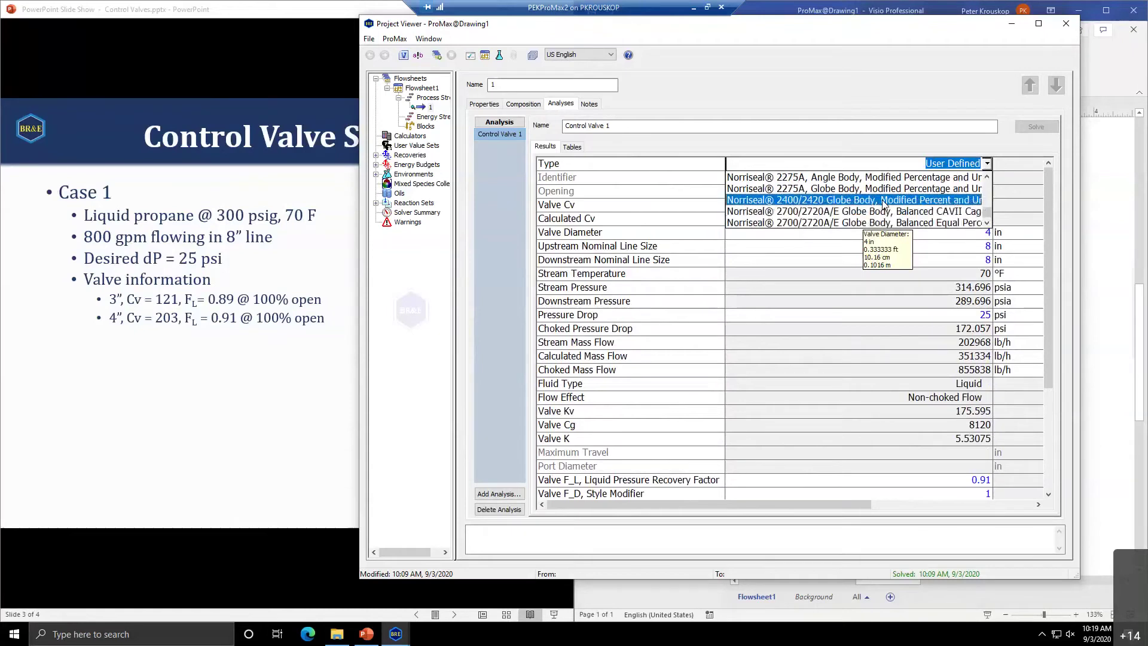
scroll(884, 203, up, 1)
scroll(883, 206, down, 1)
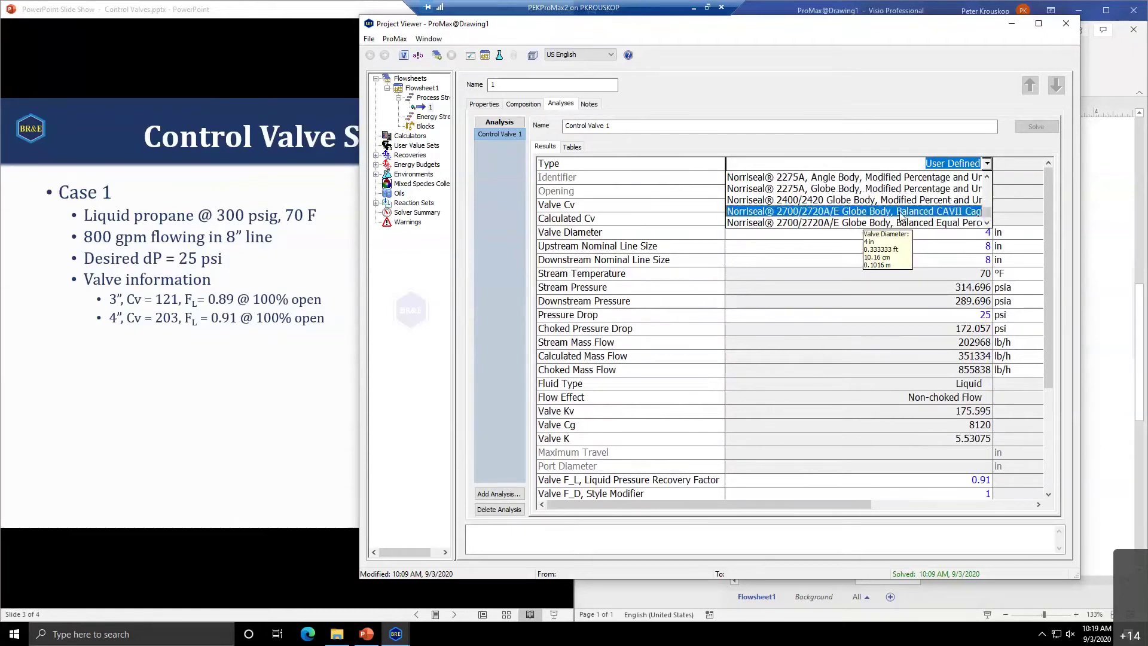
scroll(922, 203, down, 2)
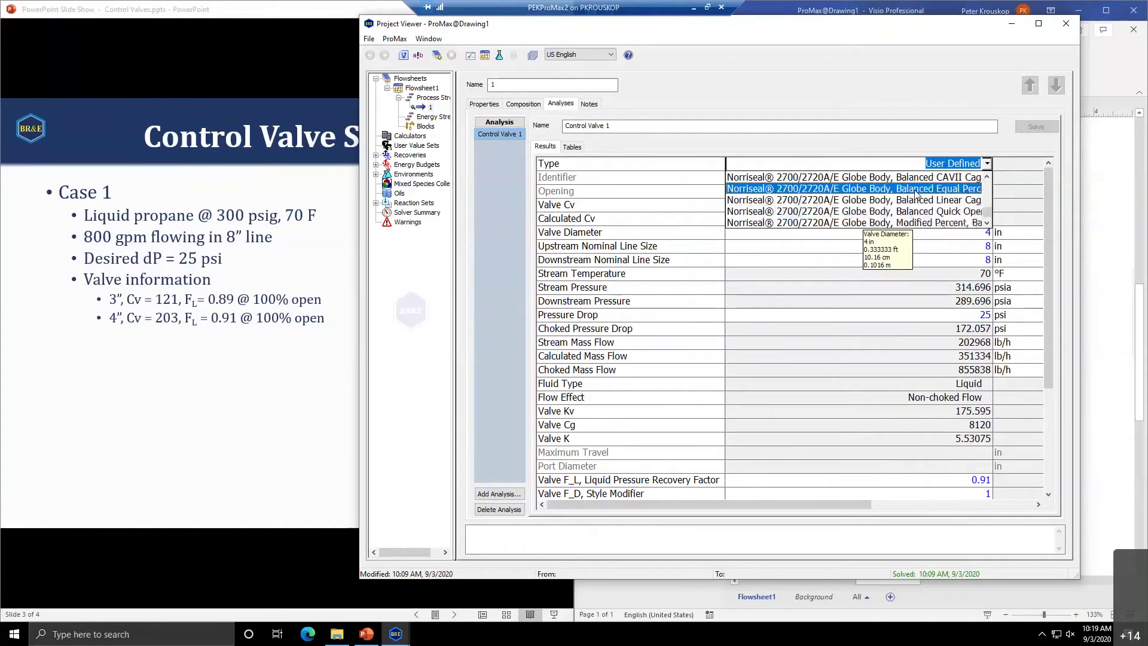
click(921, 204)
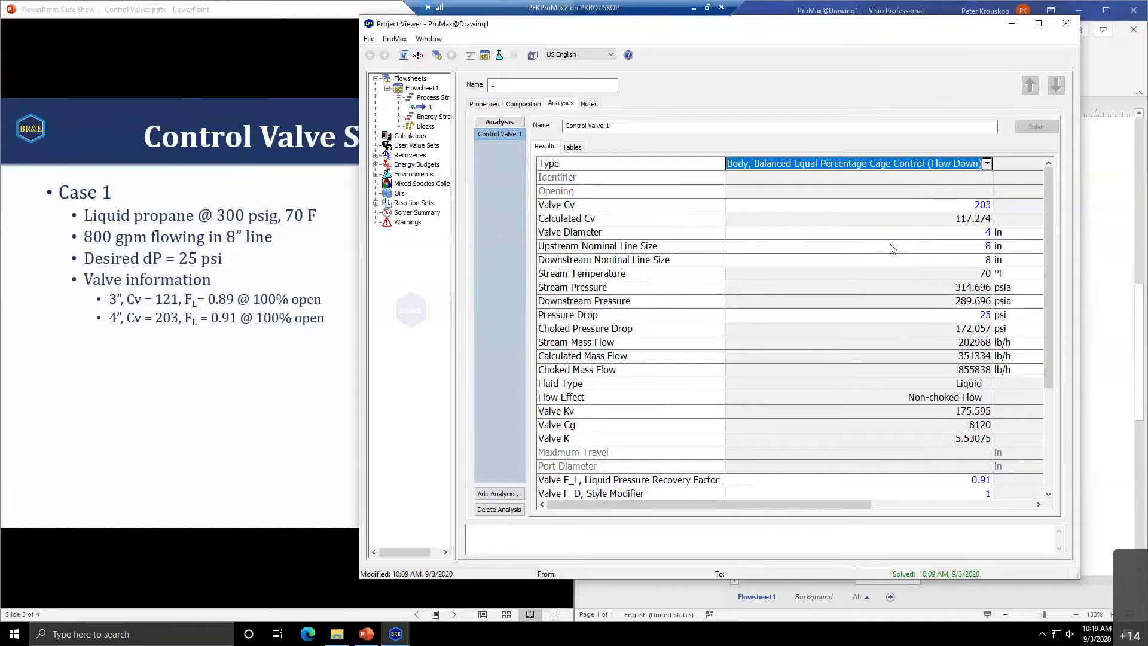
mouse_move(891, 248)
key(Return)
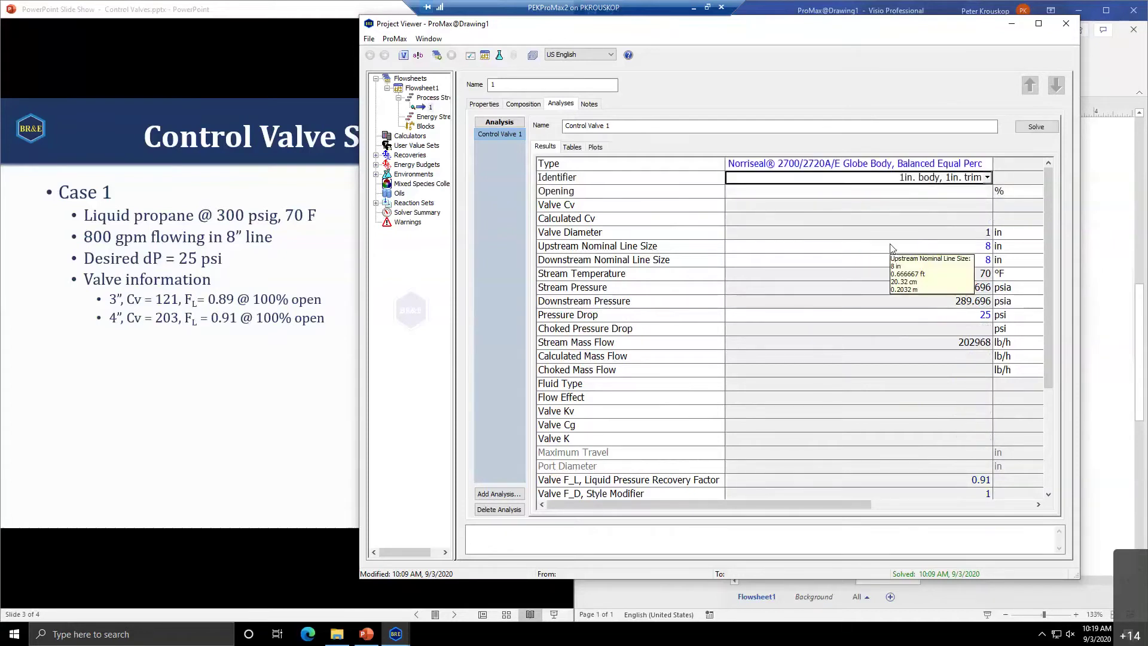
Choose the '4in. body, 4in. trim' Identifier and solve the valve sizing
click(988, 178)
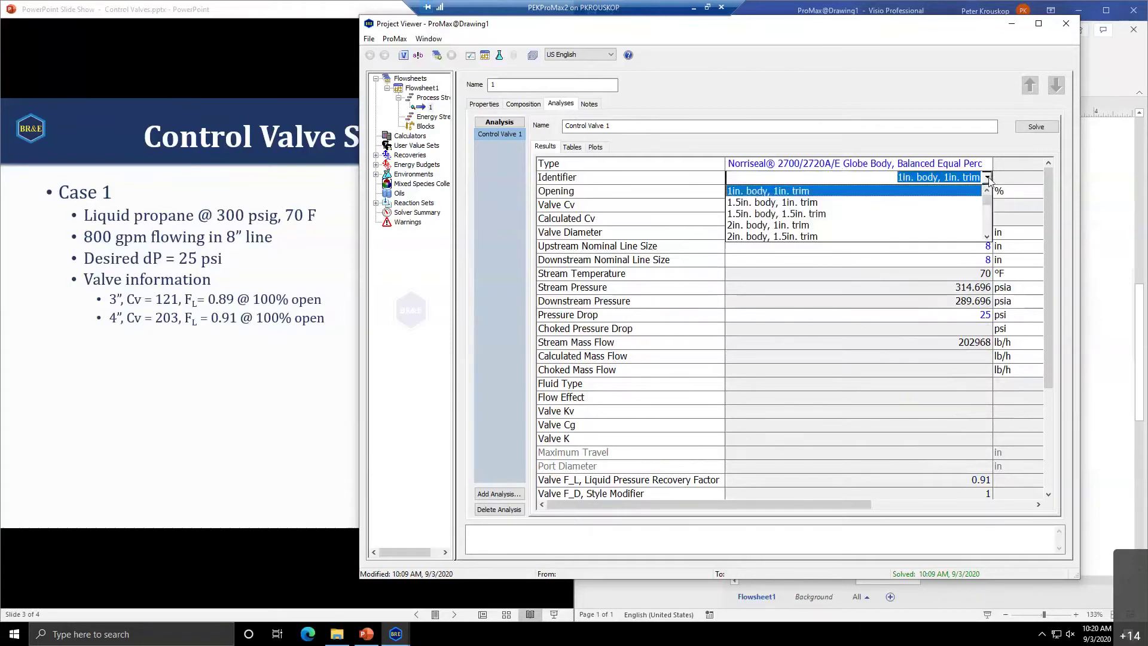
scroll(900, 223, down, 3)
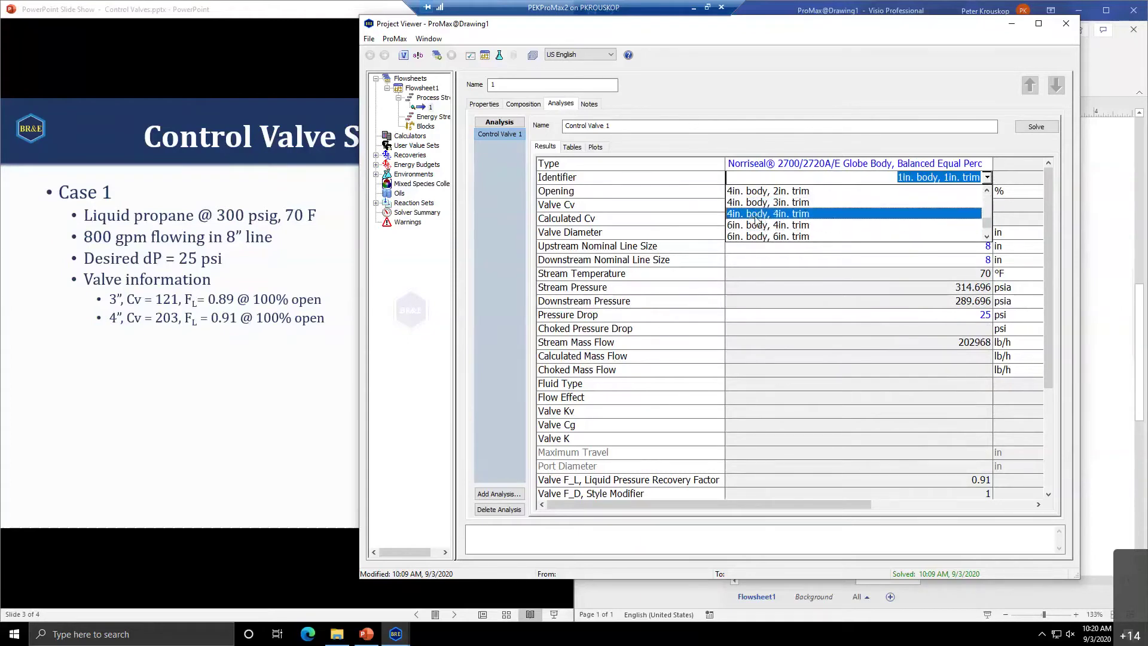
click(755, 215)
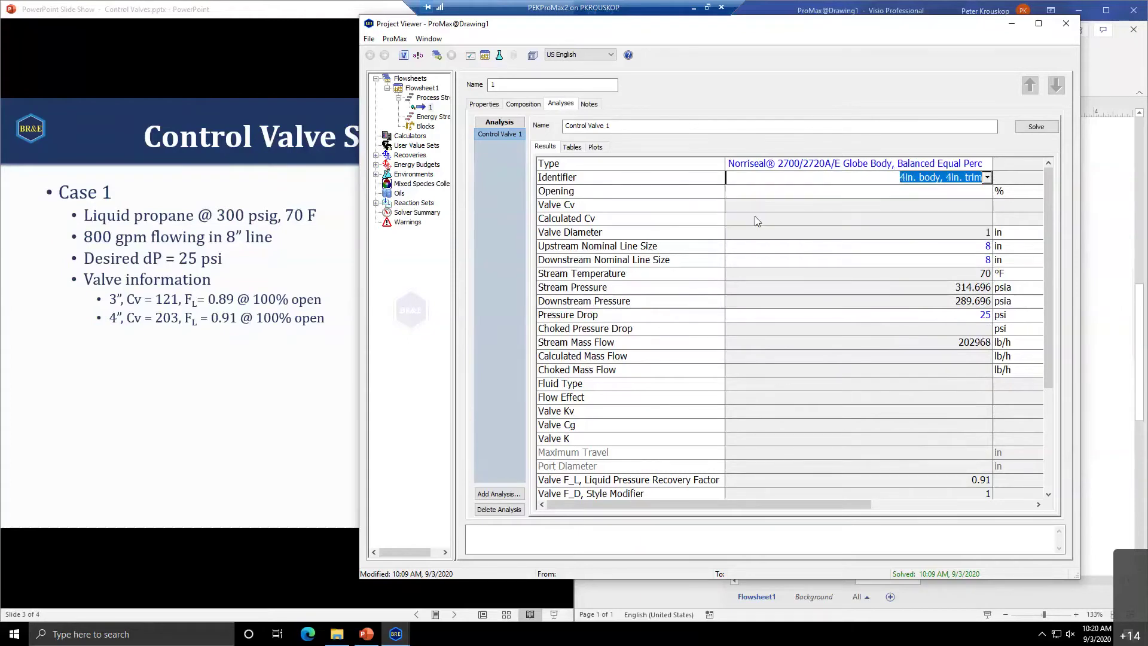
click(930, 196)
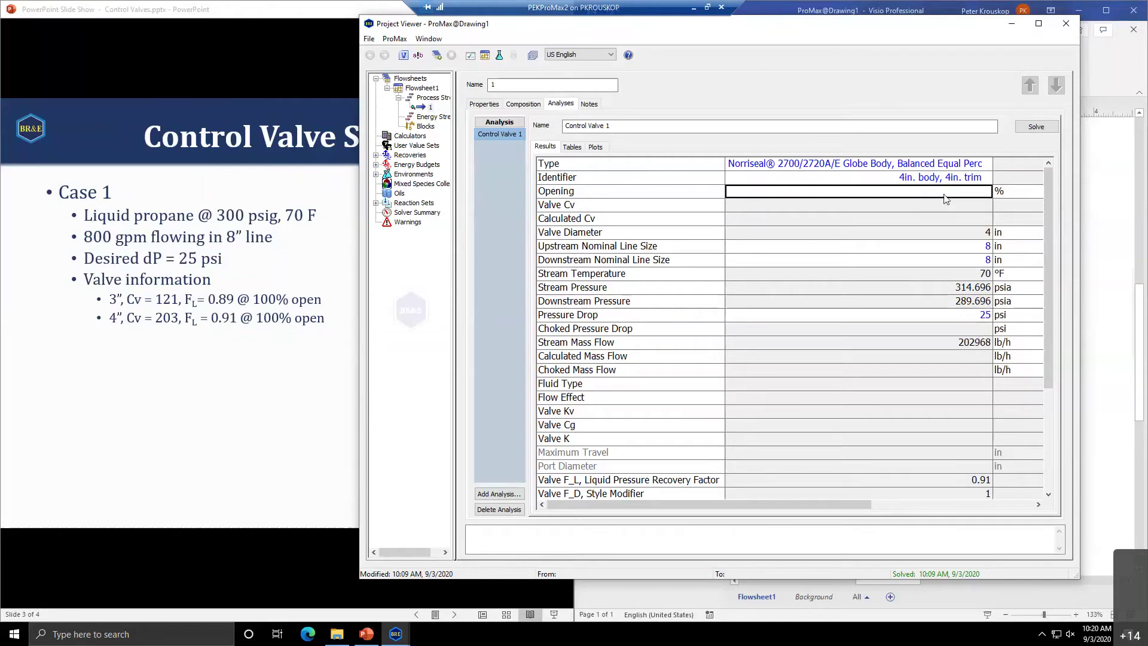
click(1032, 127)
Review the solved Norriseal results (69.556% opening, Valve Cv 117.259) and the grid's context menu
click(882, 357)
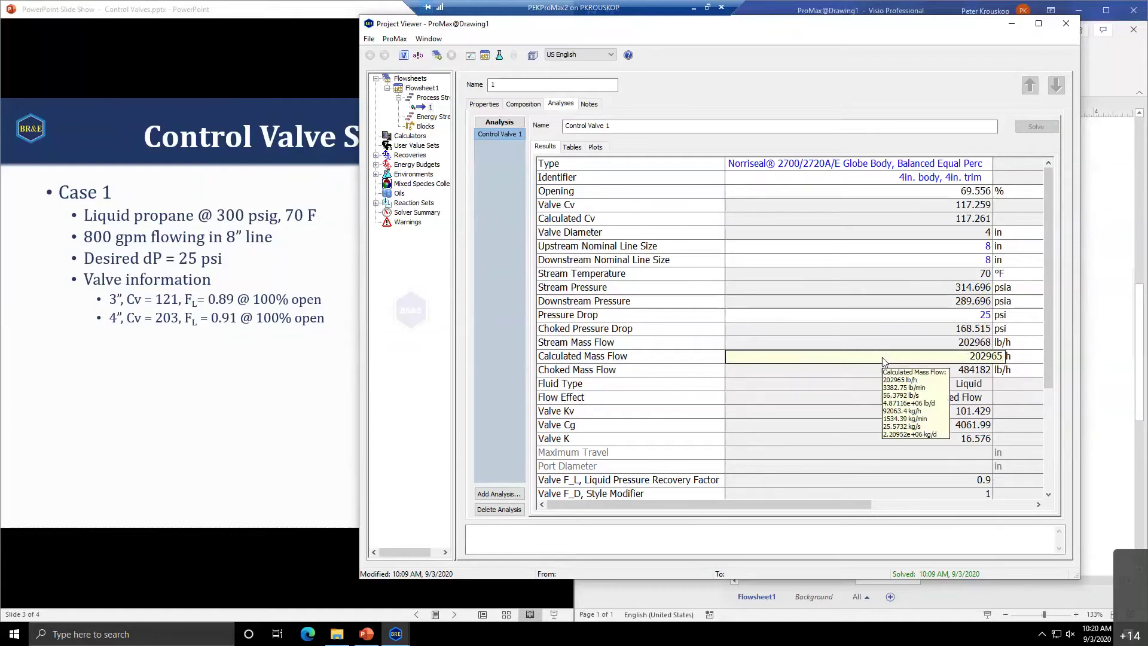
right_click(960, 299)
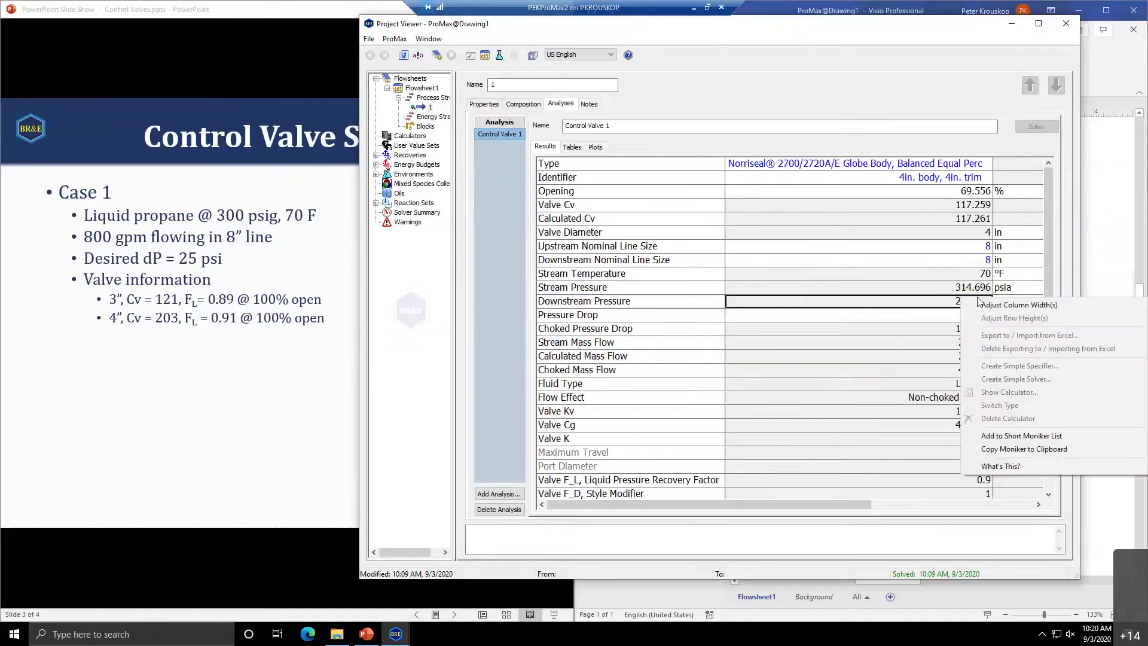
click(1017, 232)
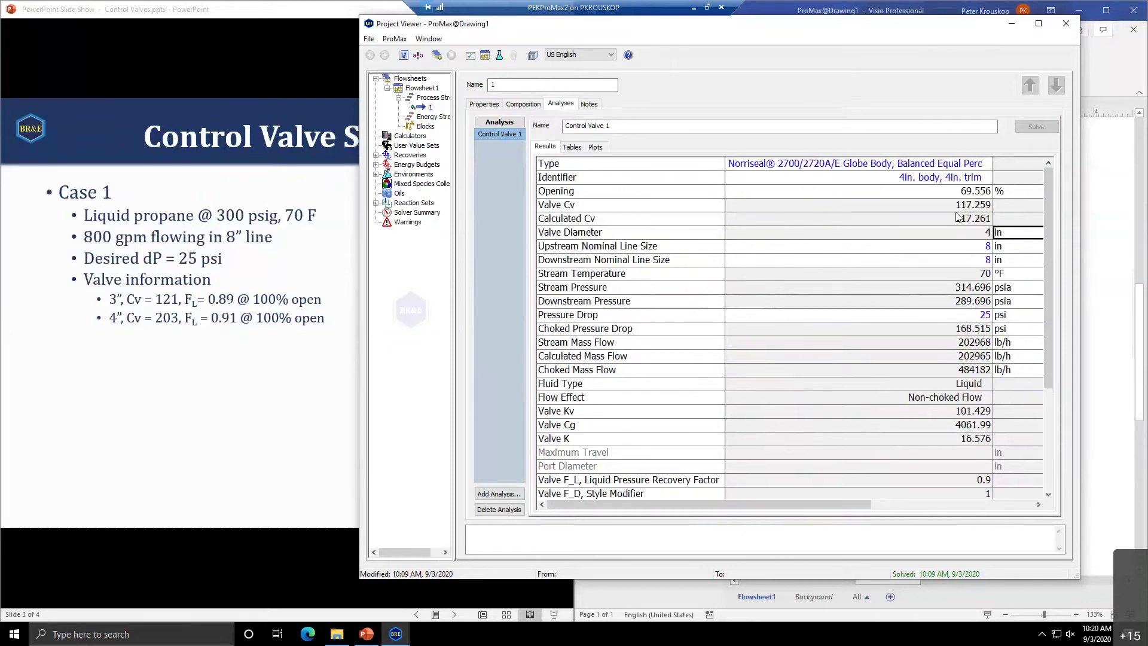
mouse_move(962, 198)
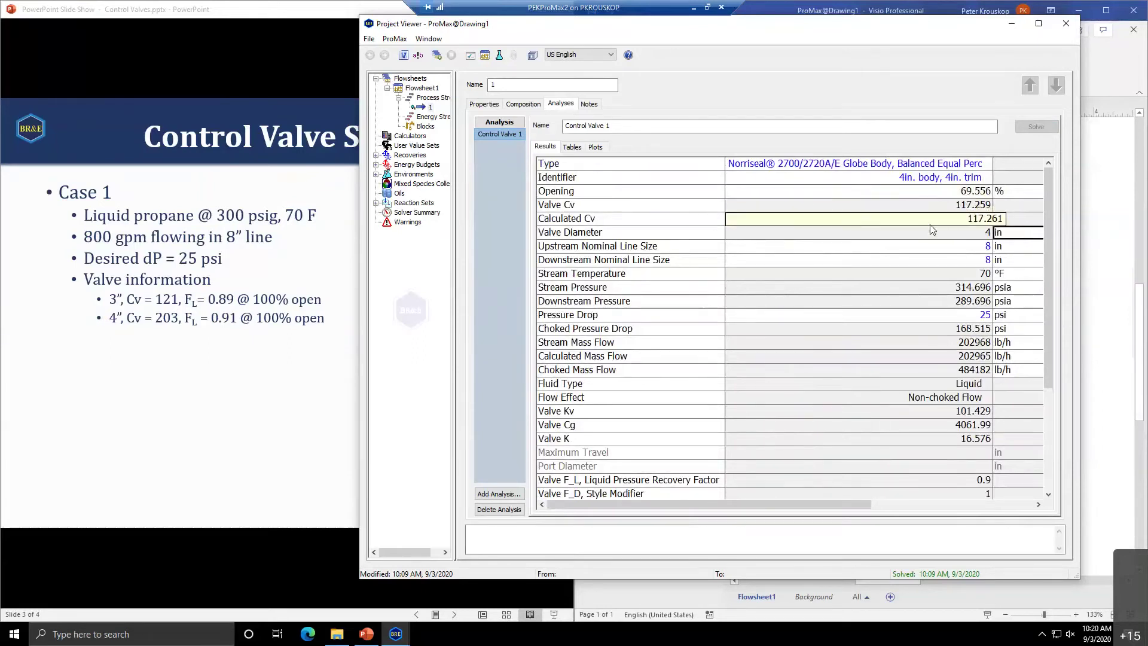
click(990, 180)
Switch the Identifier to '4in. body, 3in. trim' and re-solve the valve
scroll(927, 210, up, 1)
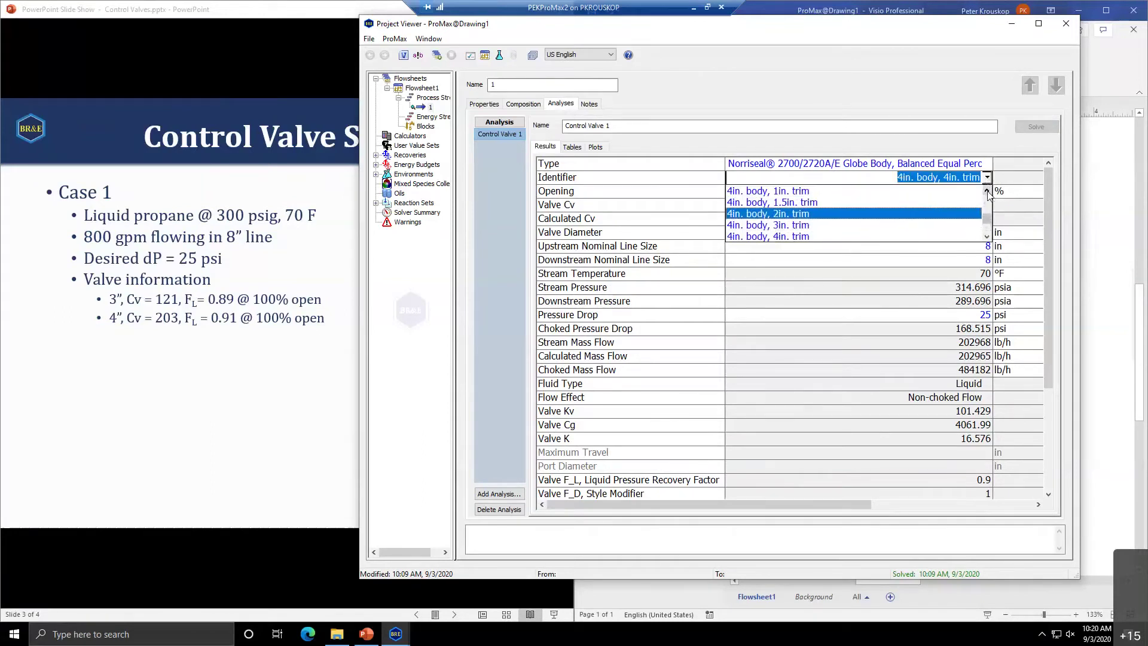
click(936, 213)
click(1035, 127)
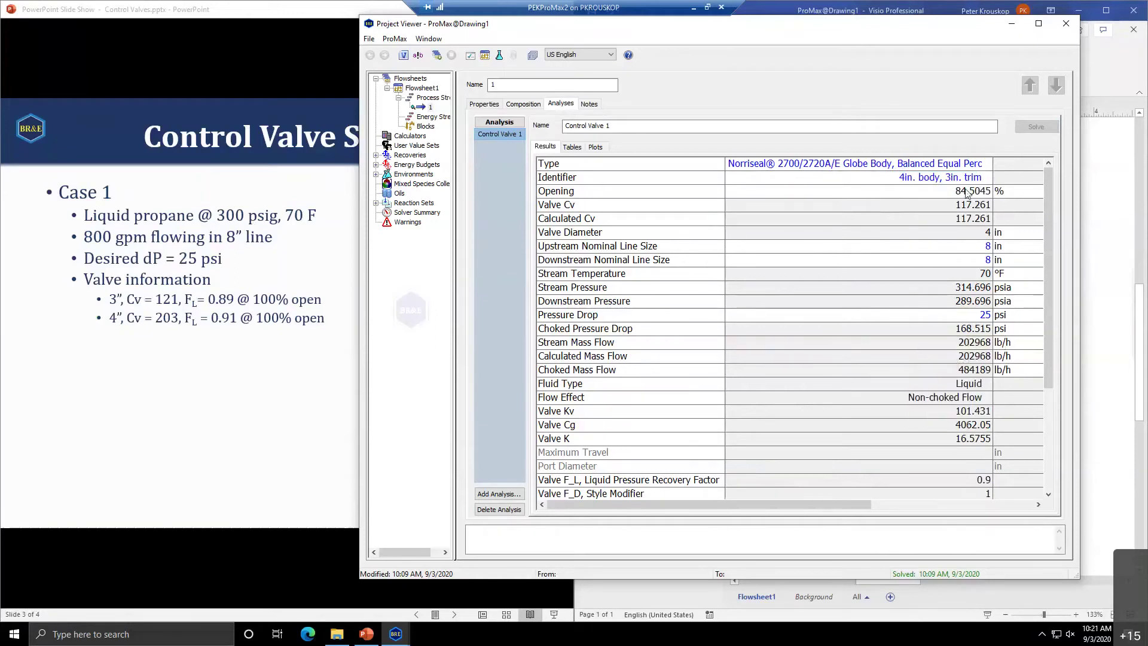
Review the 84.5045% opening results, including temperature and Valve Kv, then hide the project viewer
click(874, 275)
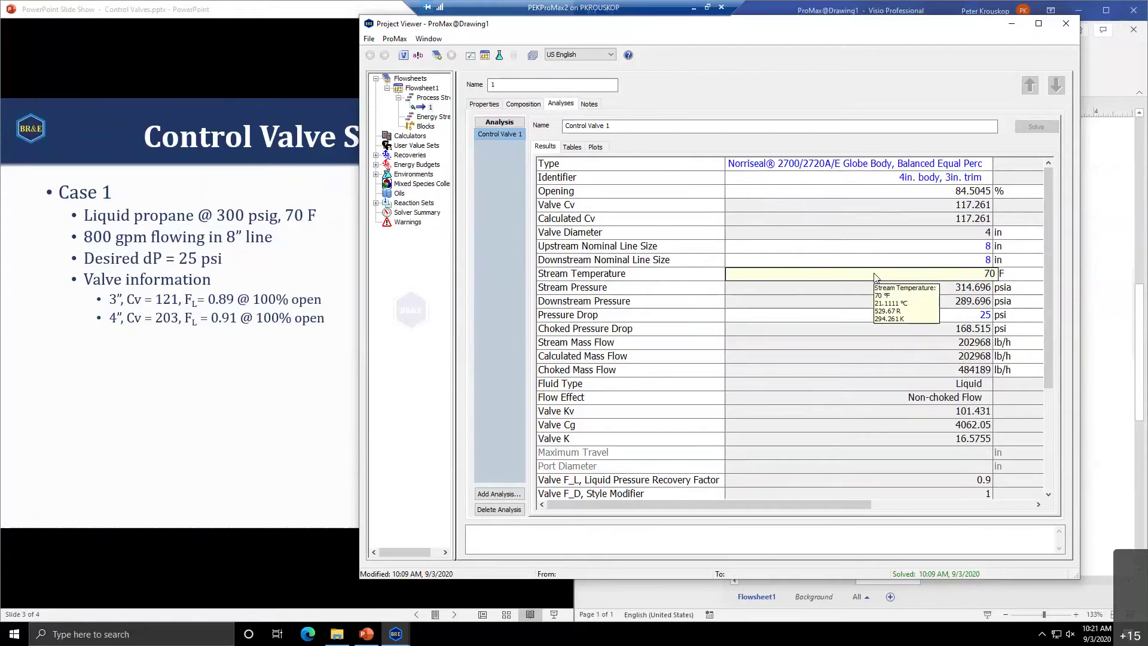
click(891, 412)
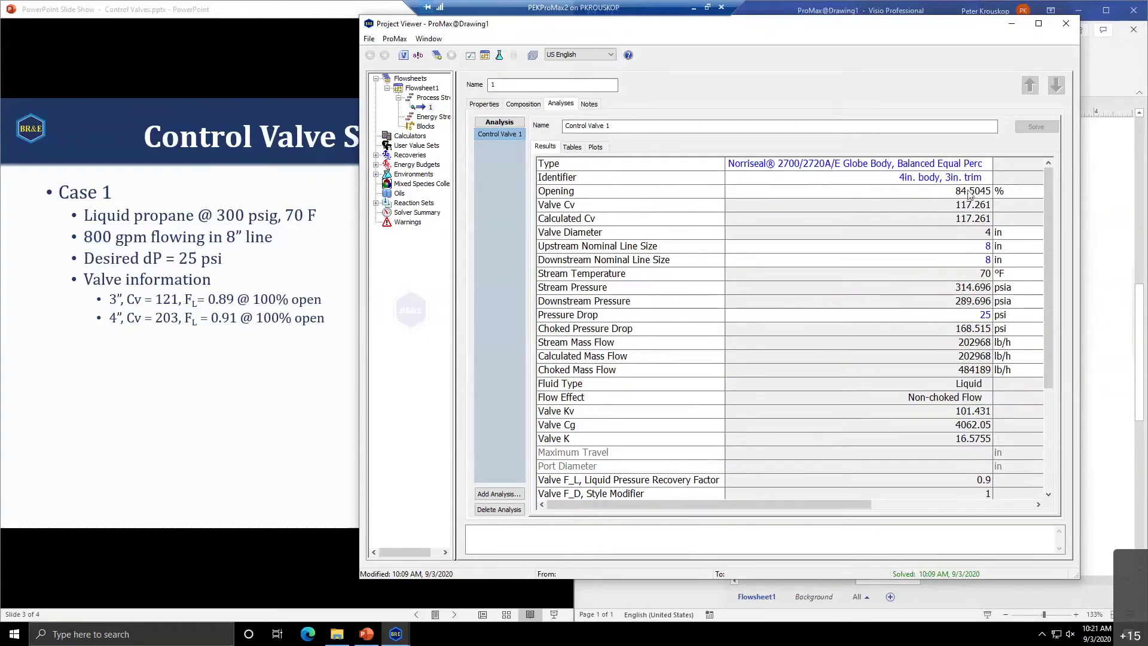
mouse_move(906, 281)
mouse_move(861, 364)
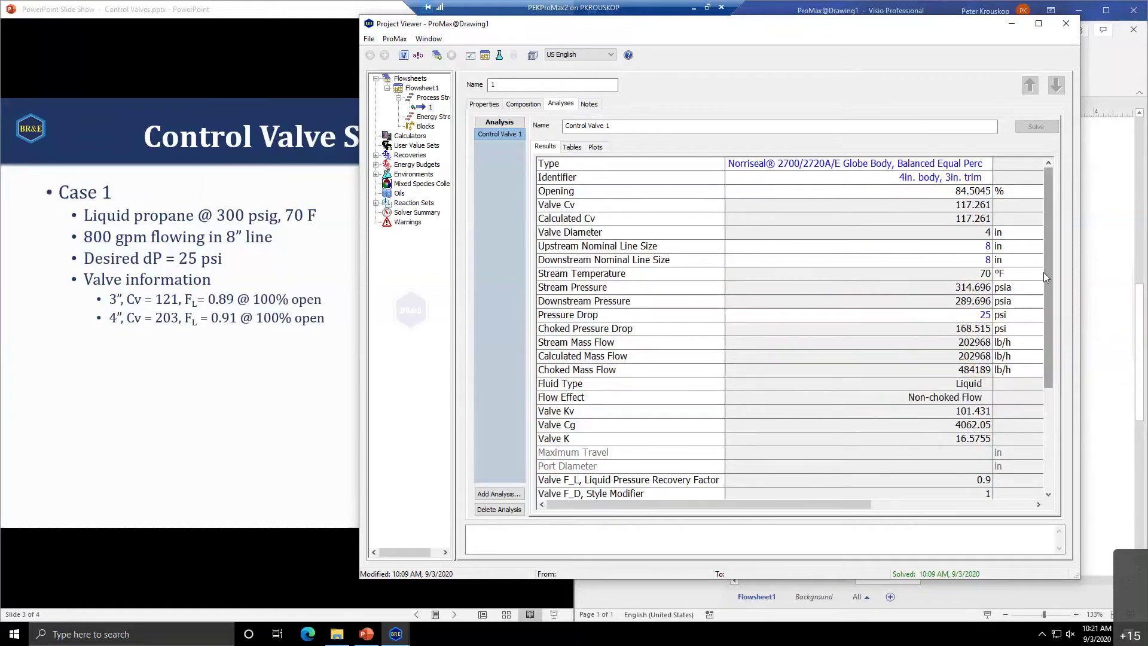
drag(1047, 275, 1062, 323)
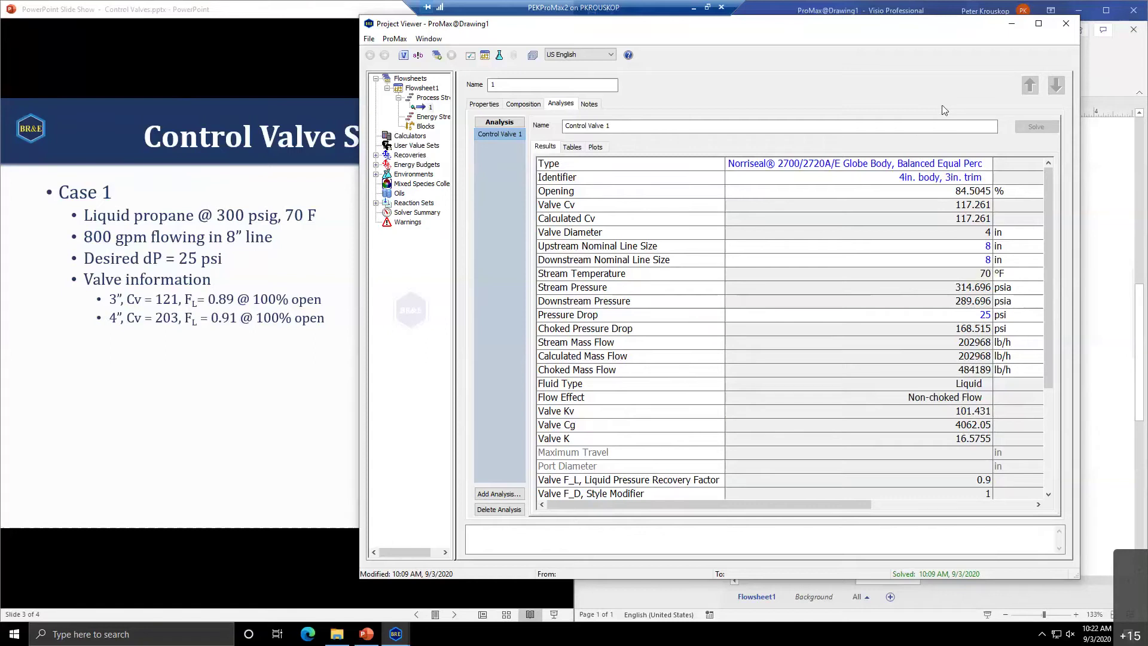
click(1011, 26)
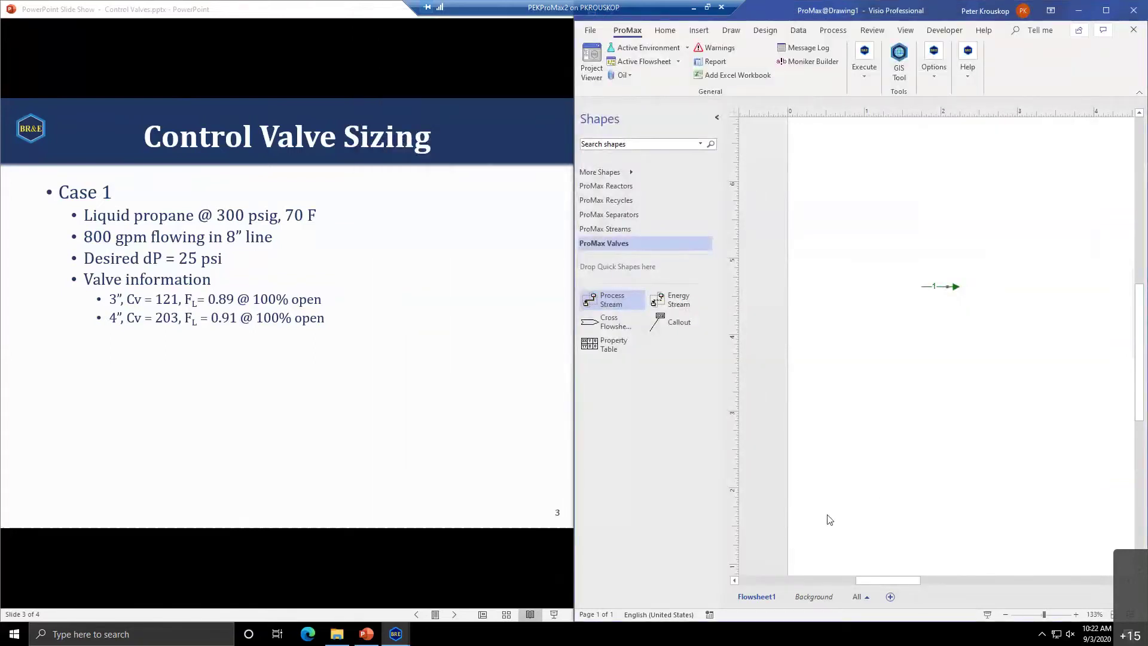
Insert a new flowsheet page and create Environment2 with NBS Steam Tables and H2O installed
right_click(757, 599)
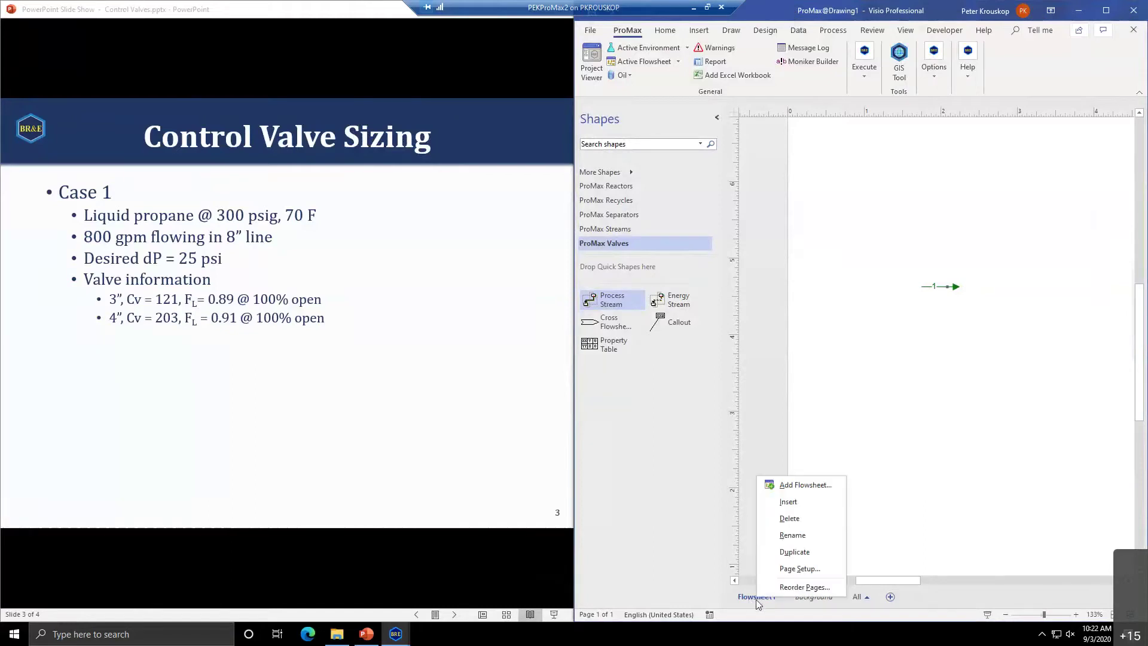
click(812, 504)
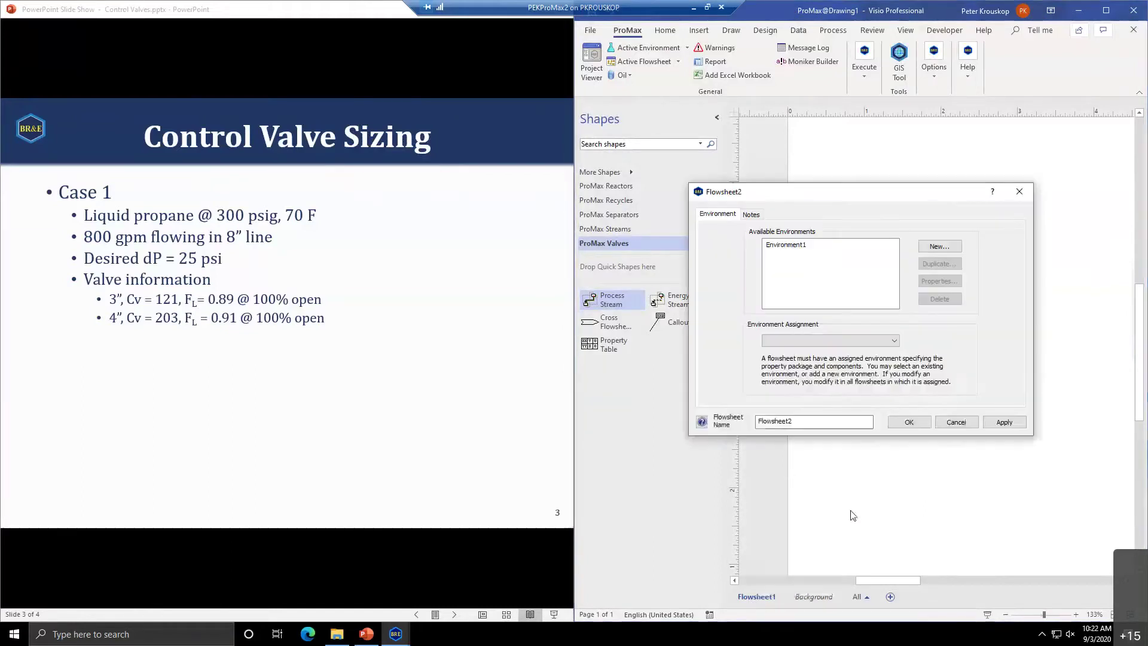
click(939, 247)
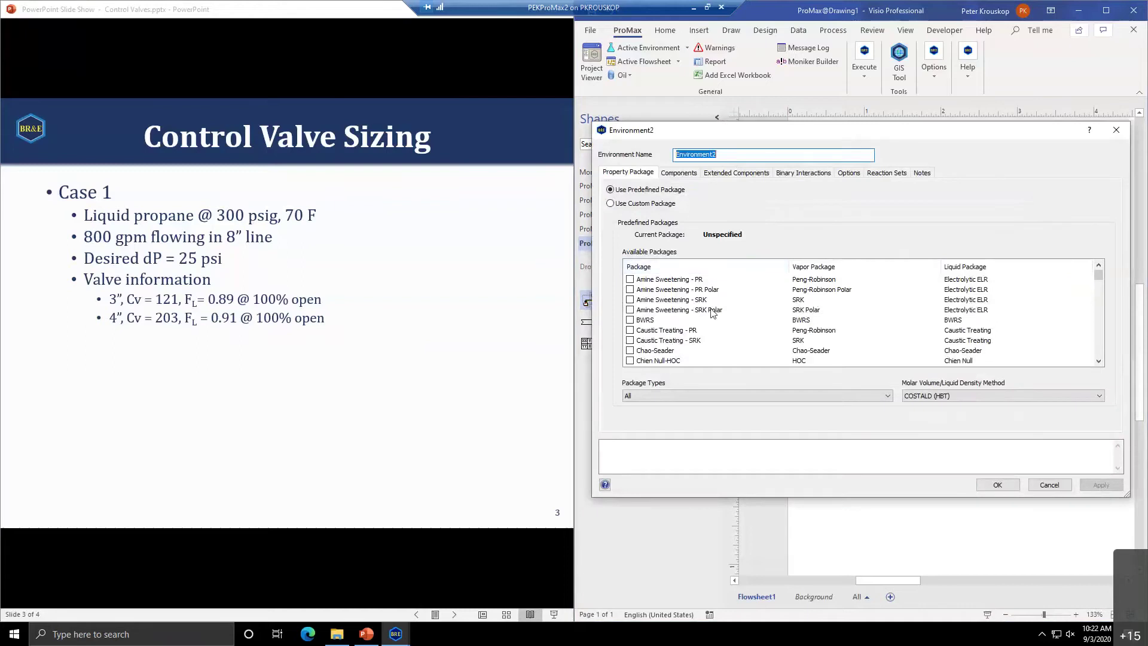
scroll(720, 308, down, 5)
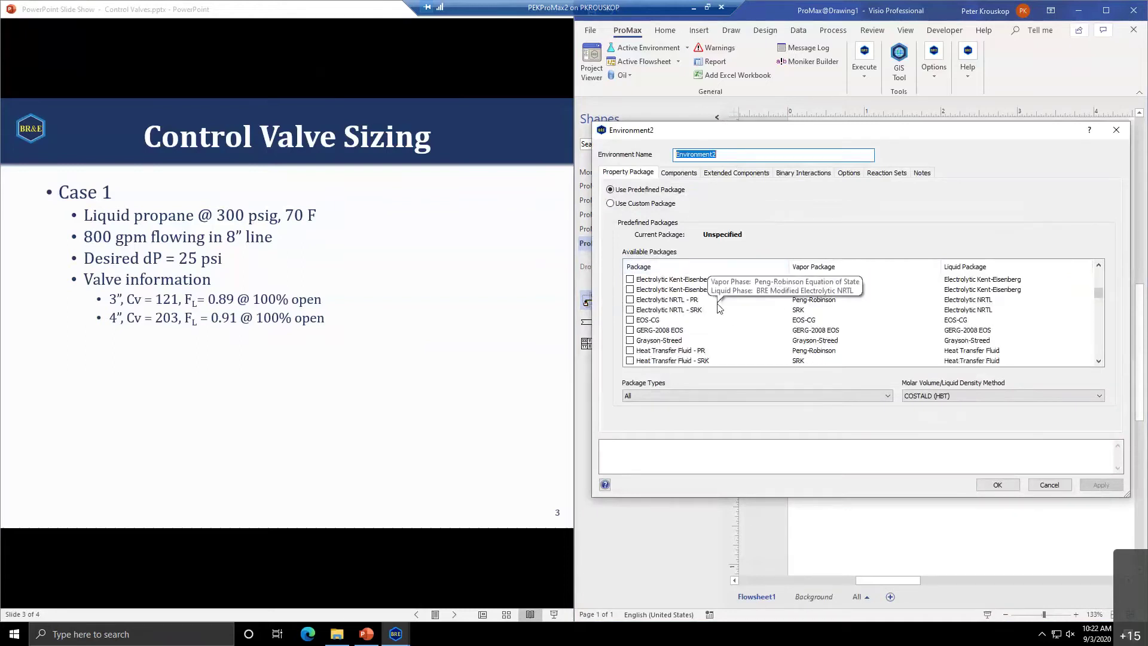
scroll(693, 303, down, 5)
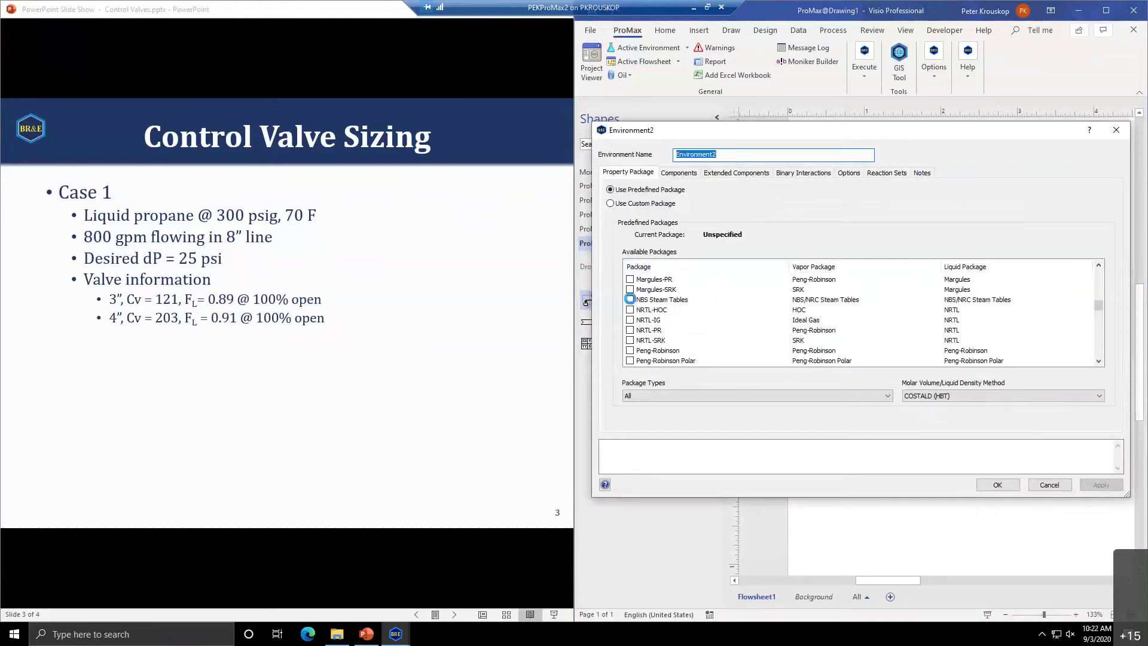
click(629, 299)
click(679, 173)
click(658, 208)
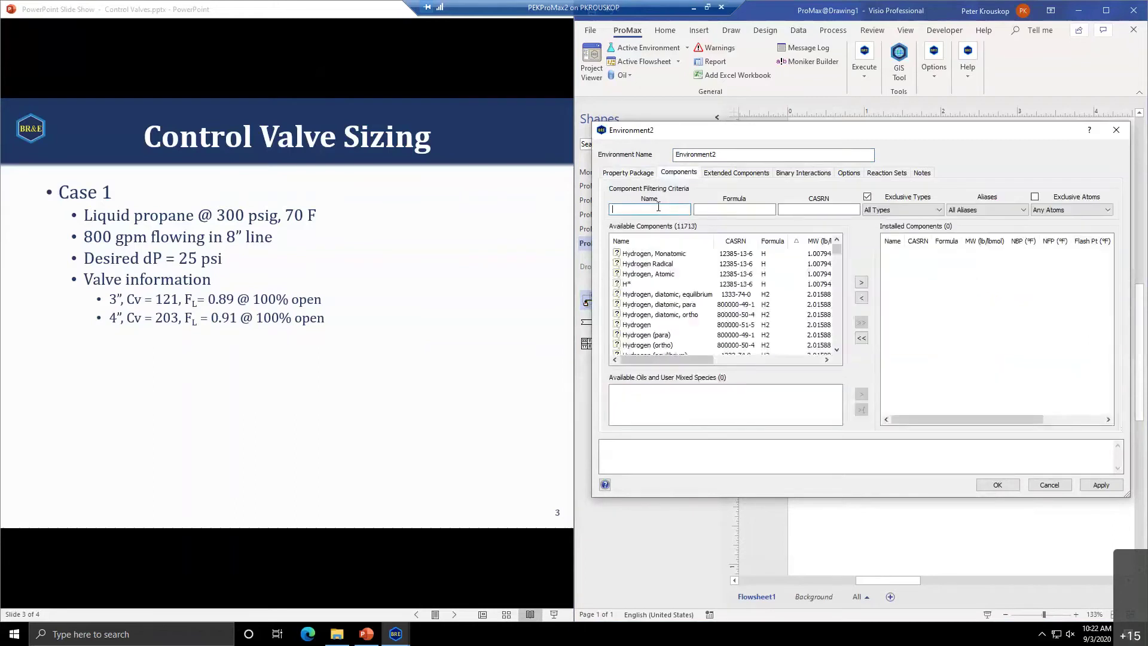
text(h2o)
key(Return)
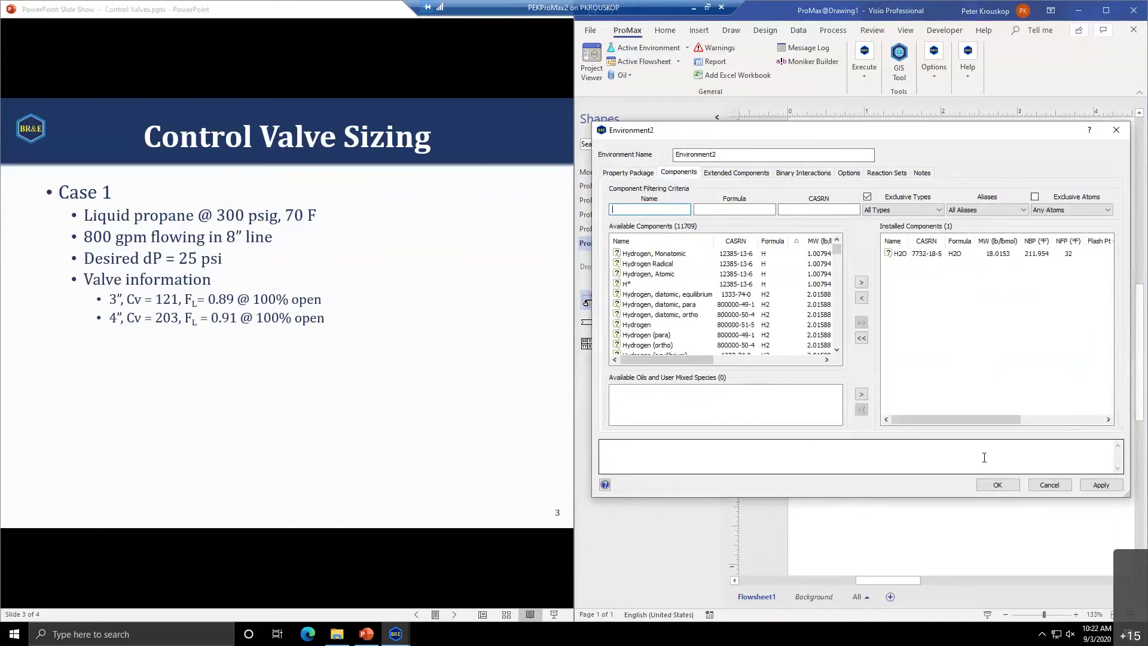
click(999, 486)
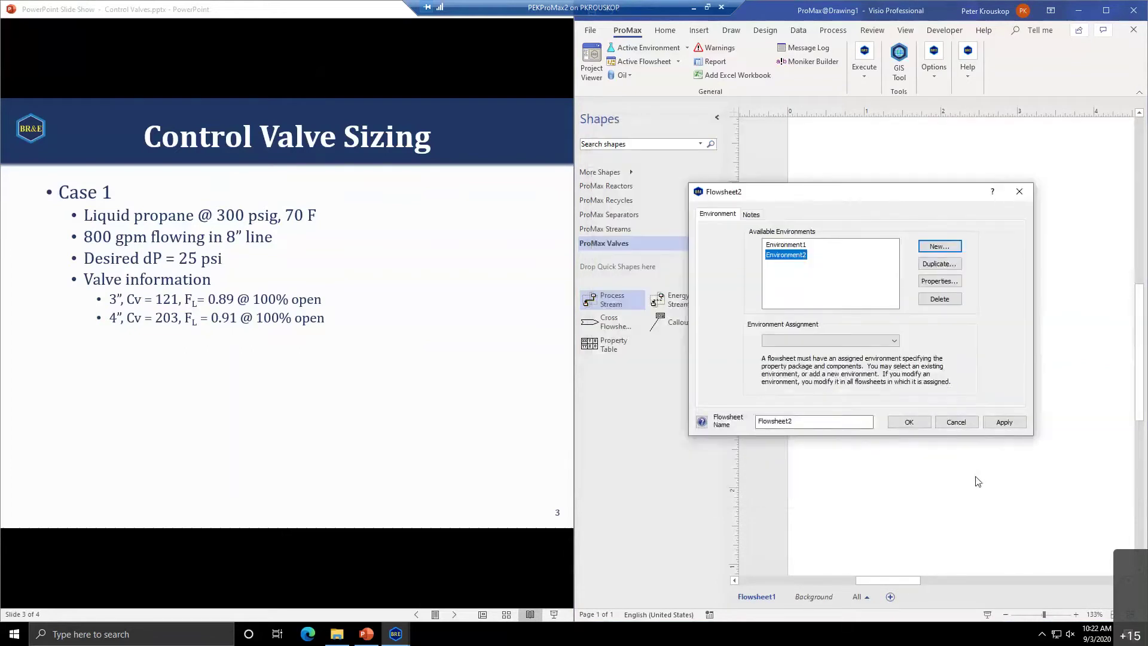
Assign Environment2 to the new Flowsheet2 and confirm it
click(893, 341)
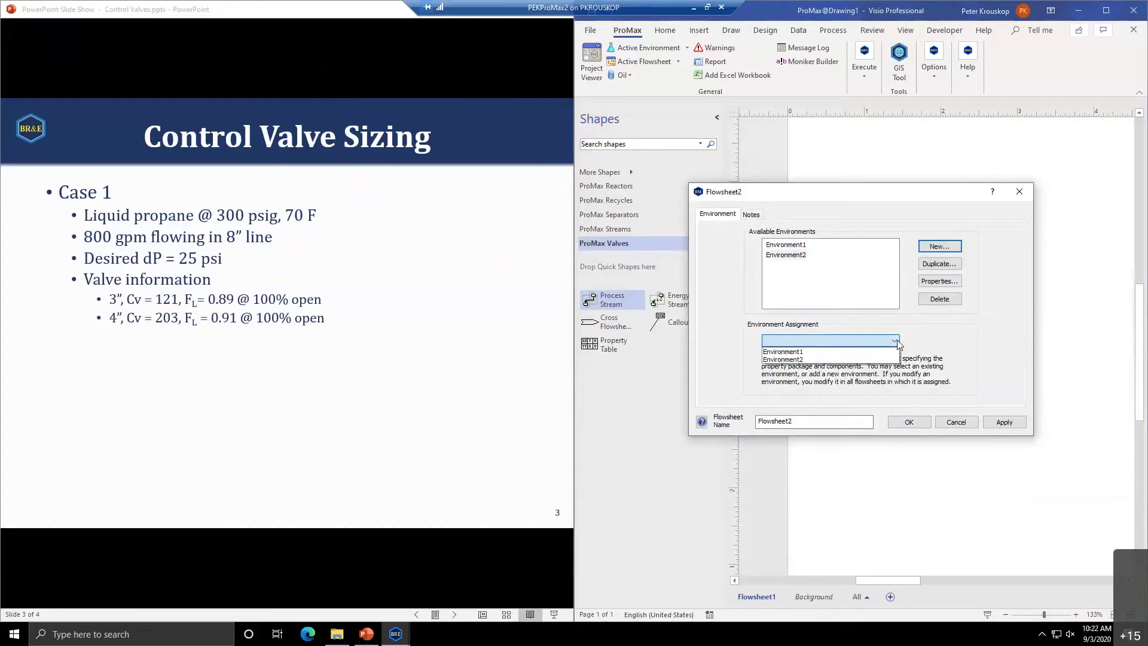
click(839, 361)
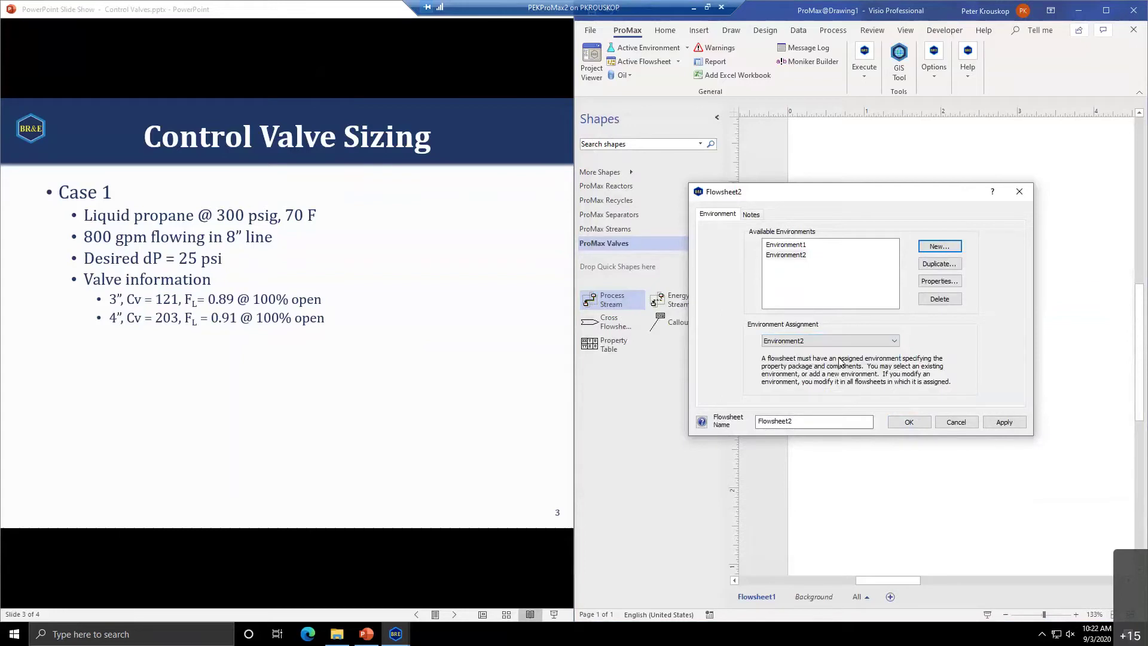
click(908, 422)
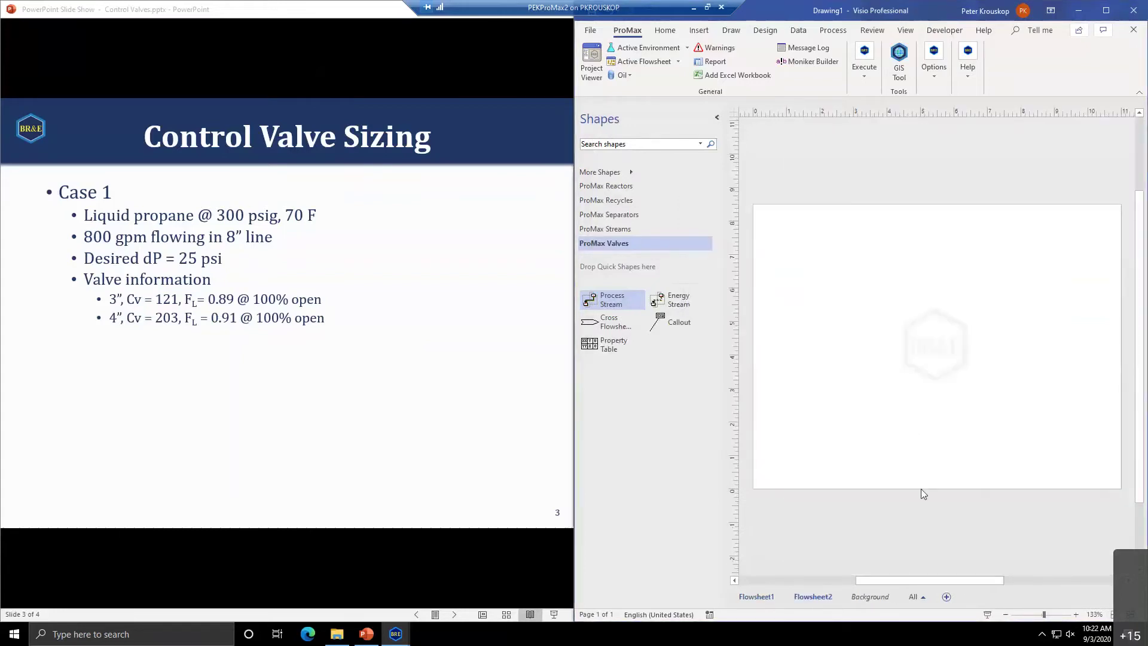
click(313, 394)
Place process stream 1 on Flowsheet2 at 500 °F, 500 psig and 125000 lb/h
click(320, 396)
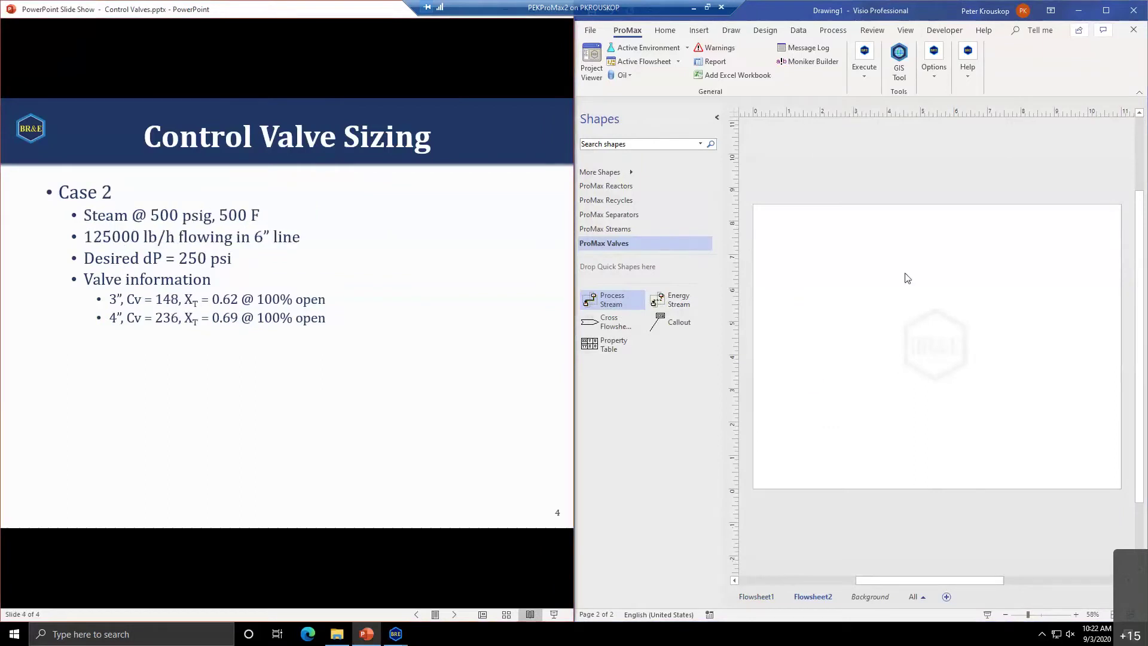
click(611, 299)
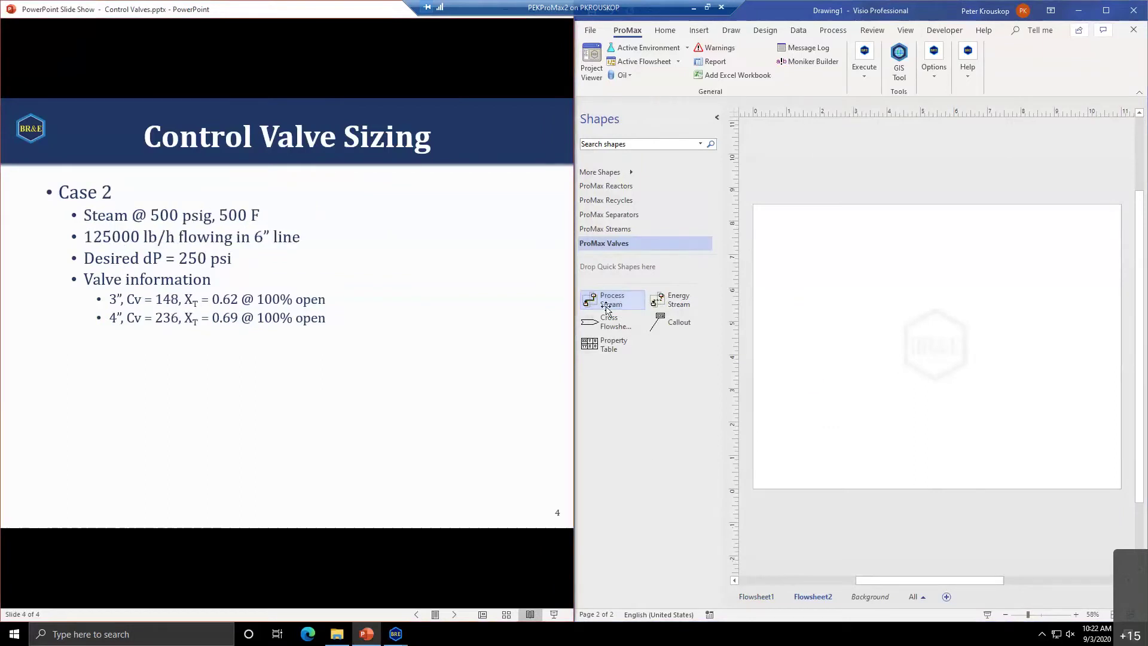
double_click(840, 336)
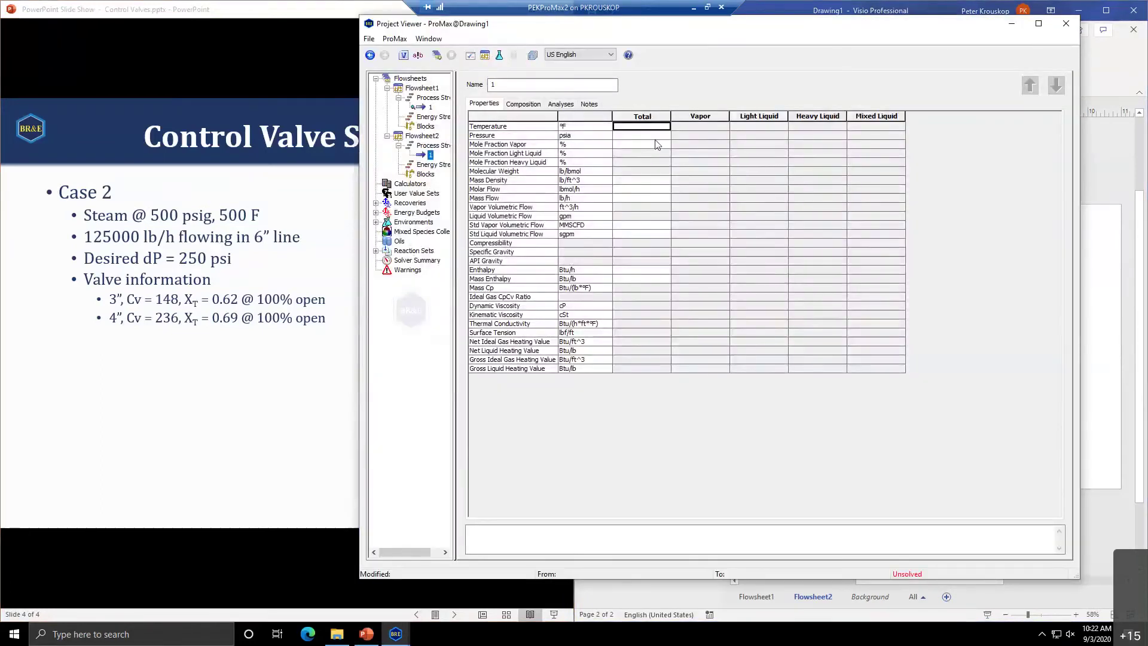
text(500)
key(Return)
text(500psig)
key(Return)
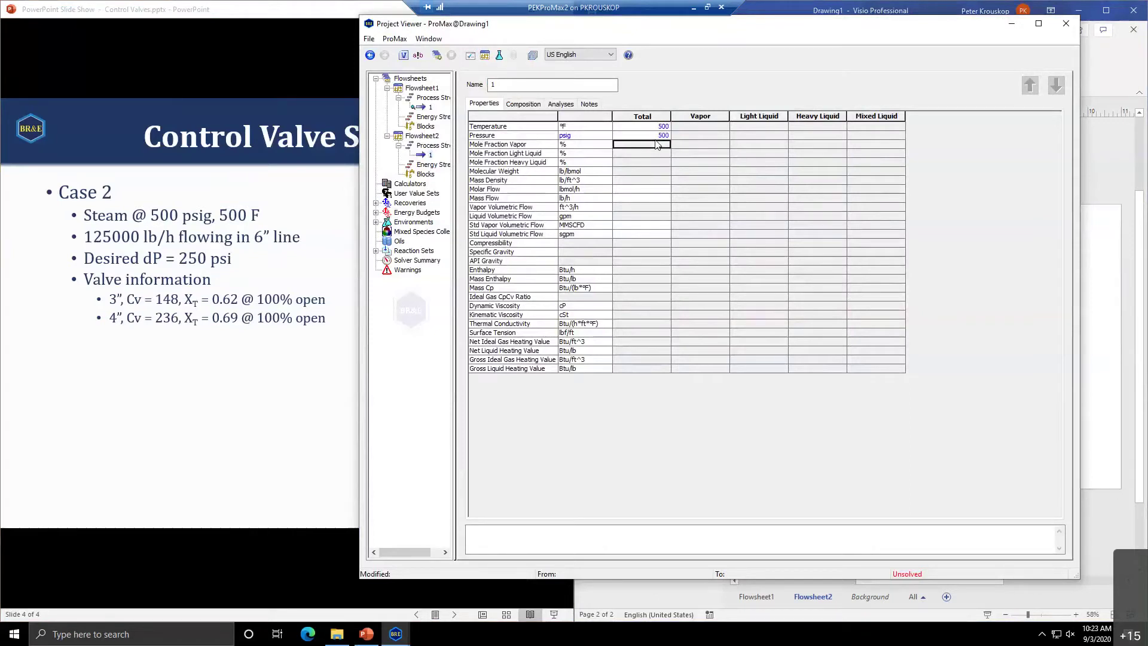
click(637, 198)
text(125000)
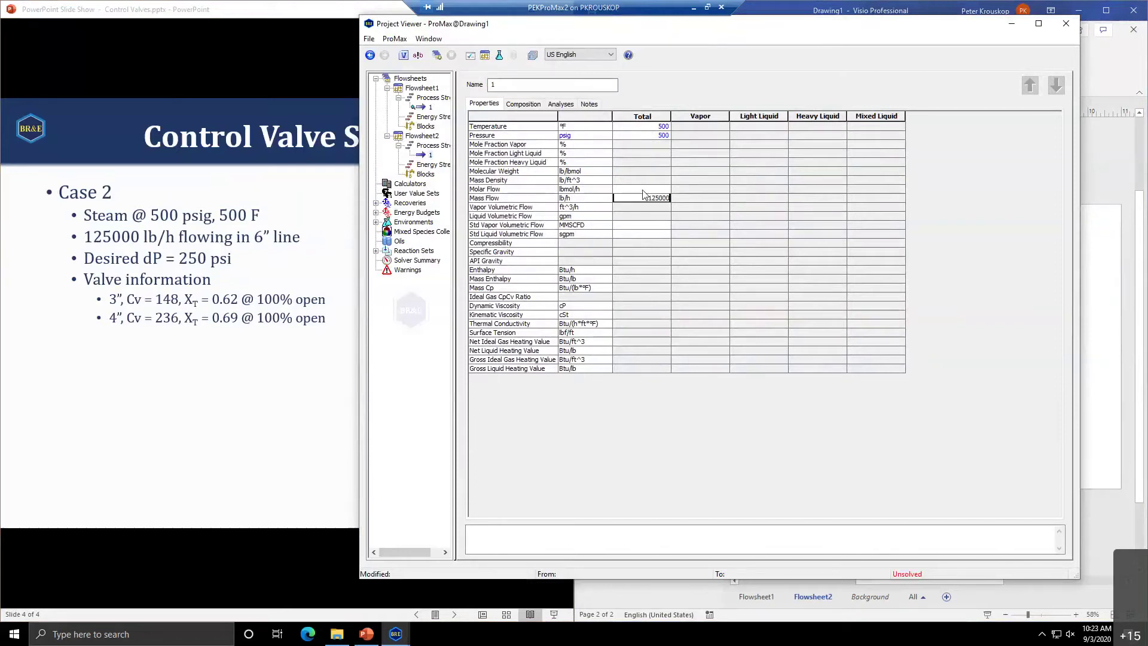
key(Return)
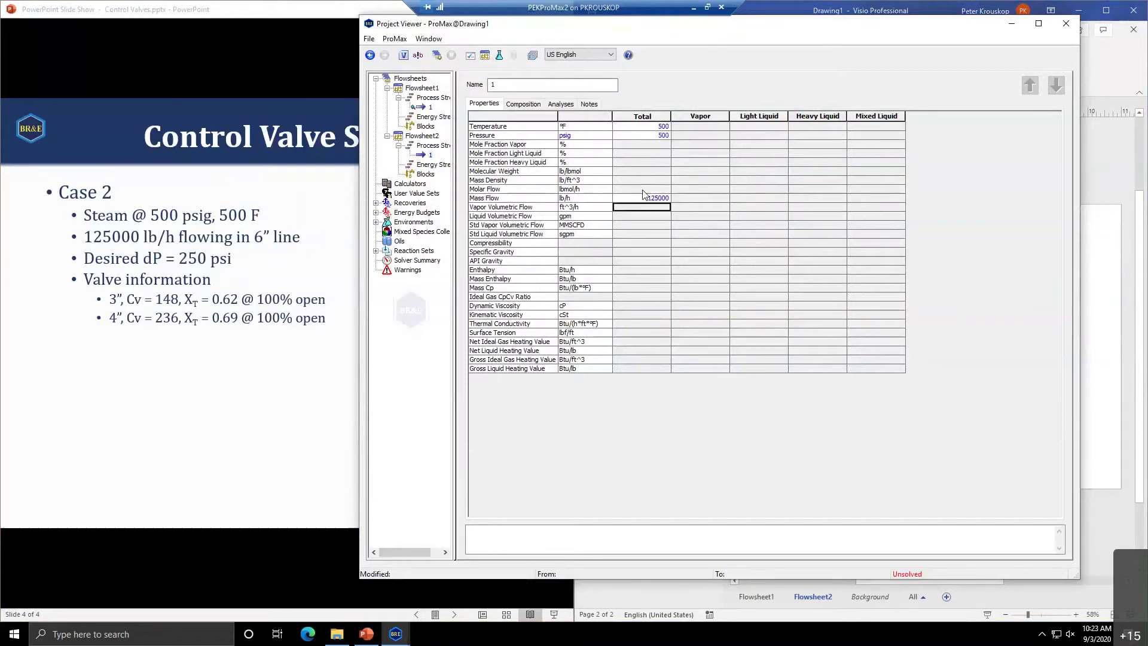
Set stream 1's composition to 100% H2O
click(525, 104)
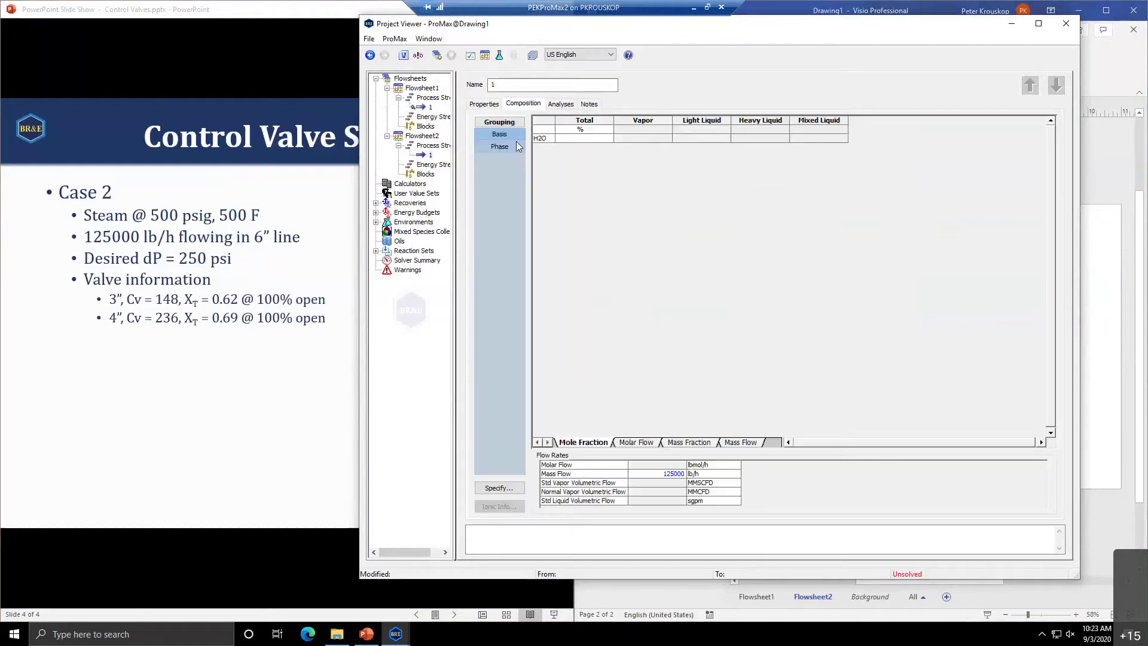
click(538, 139)
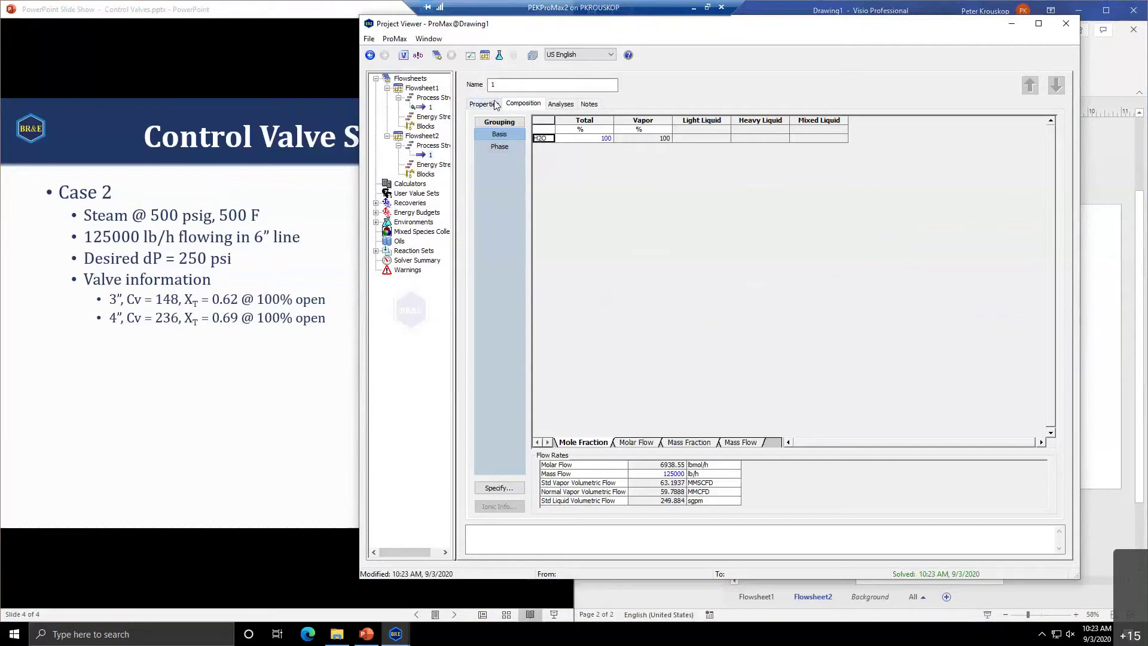
click(496, 105)
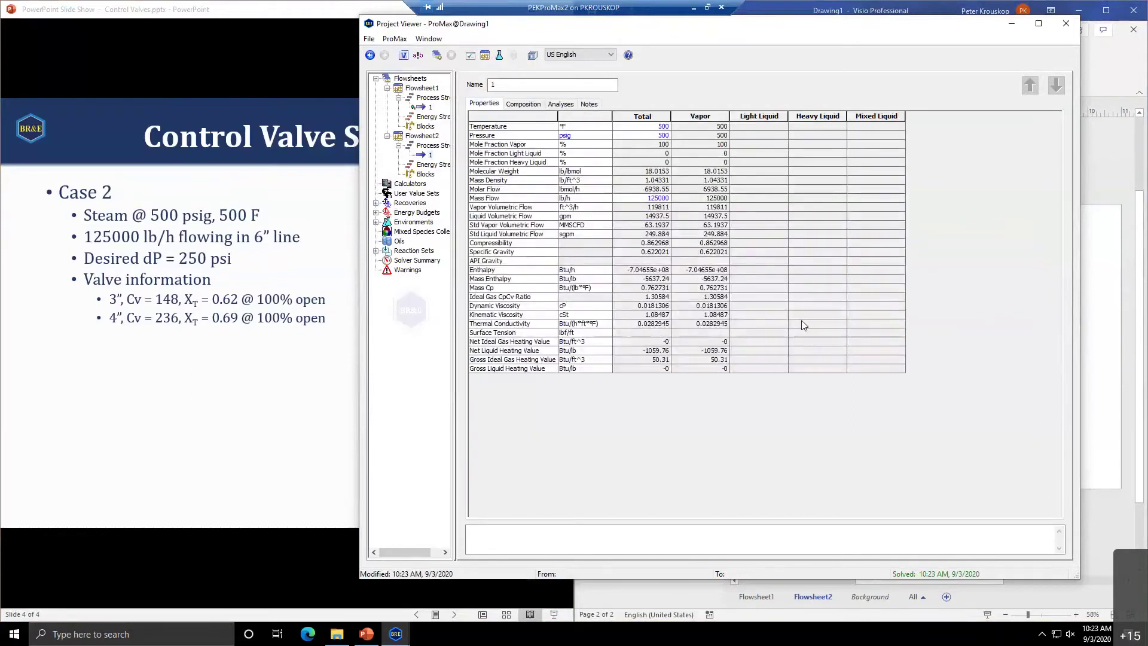
click(562, 104)
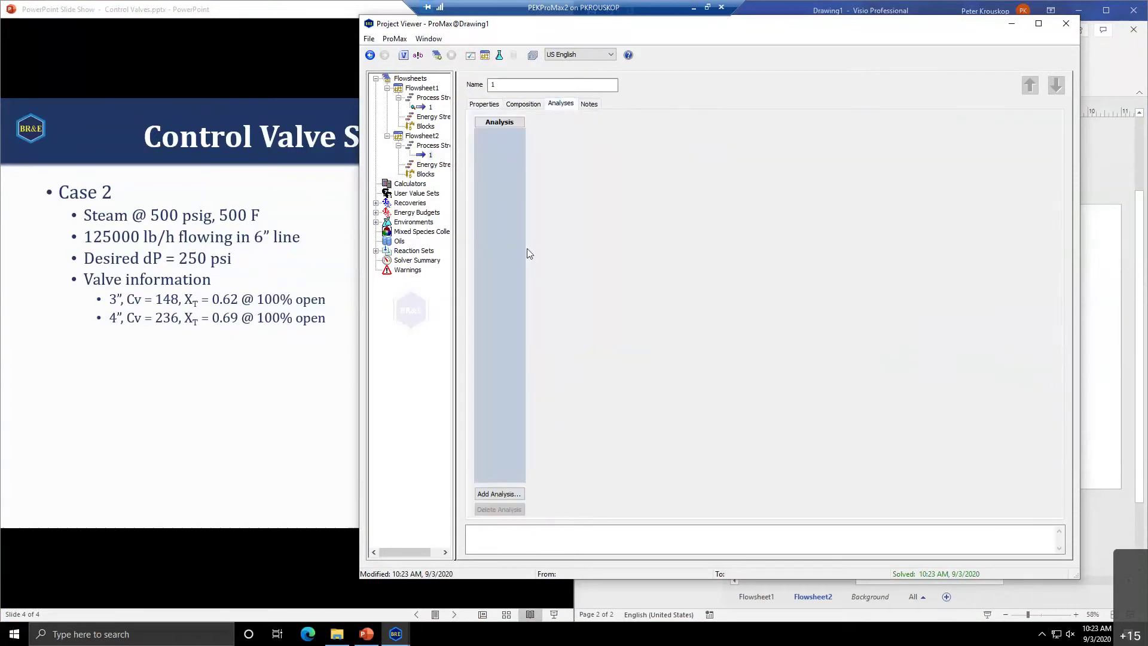
Add a Control Valve analysis to stream 1
click(500, 494)
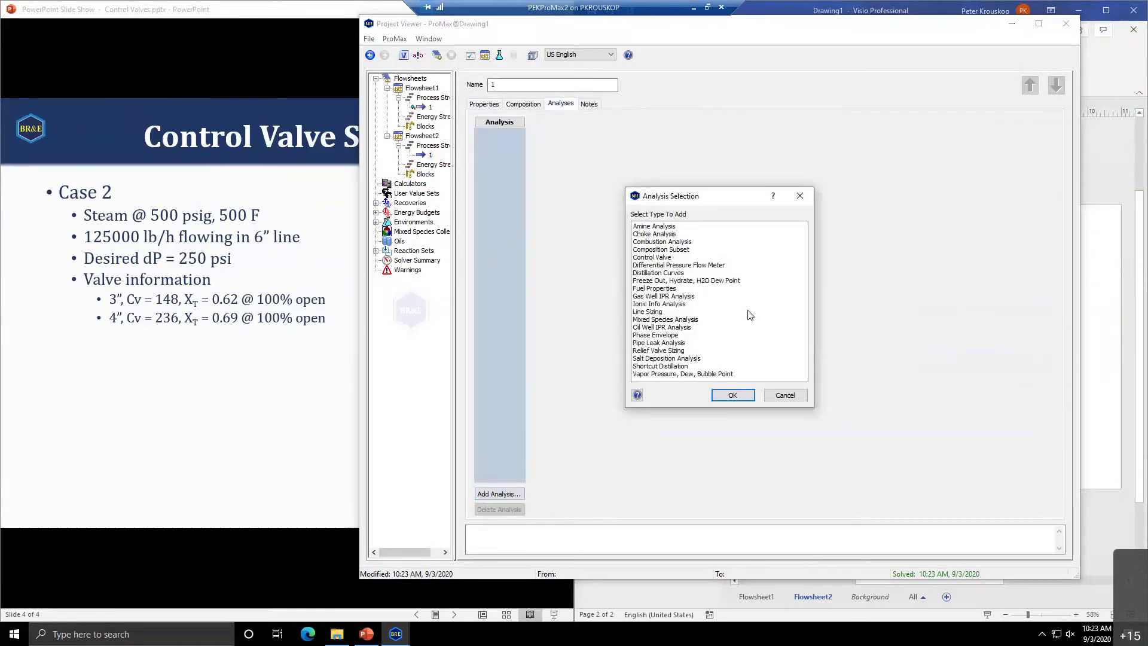
click(658, 258)
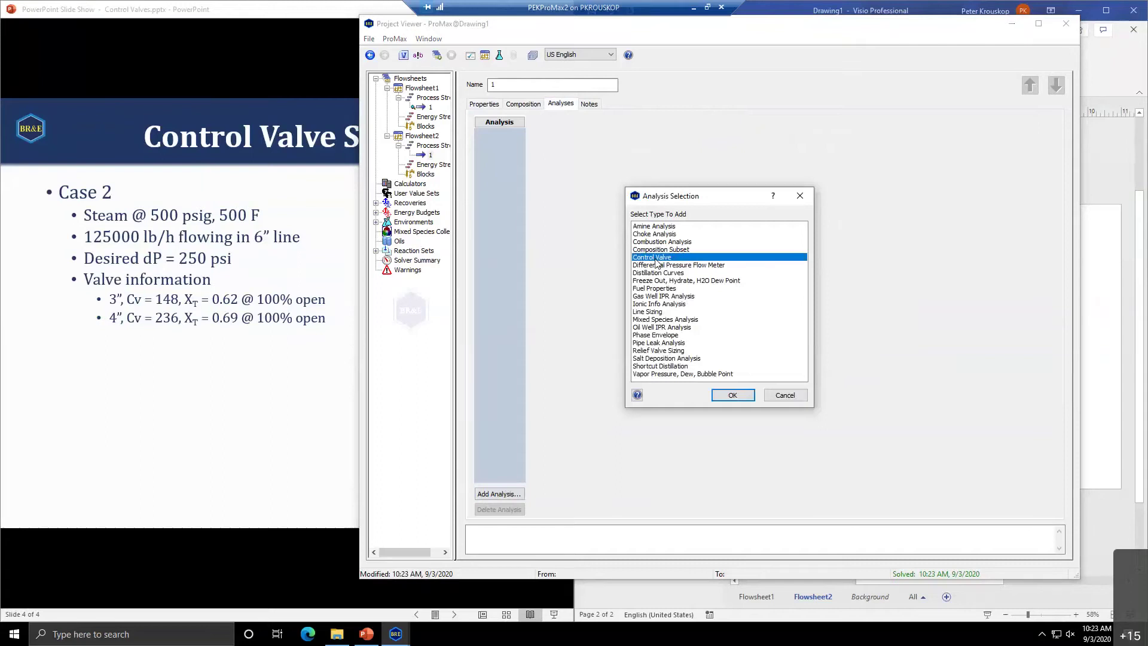
click(731, 396)
mouse_move(771, 248)
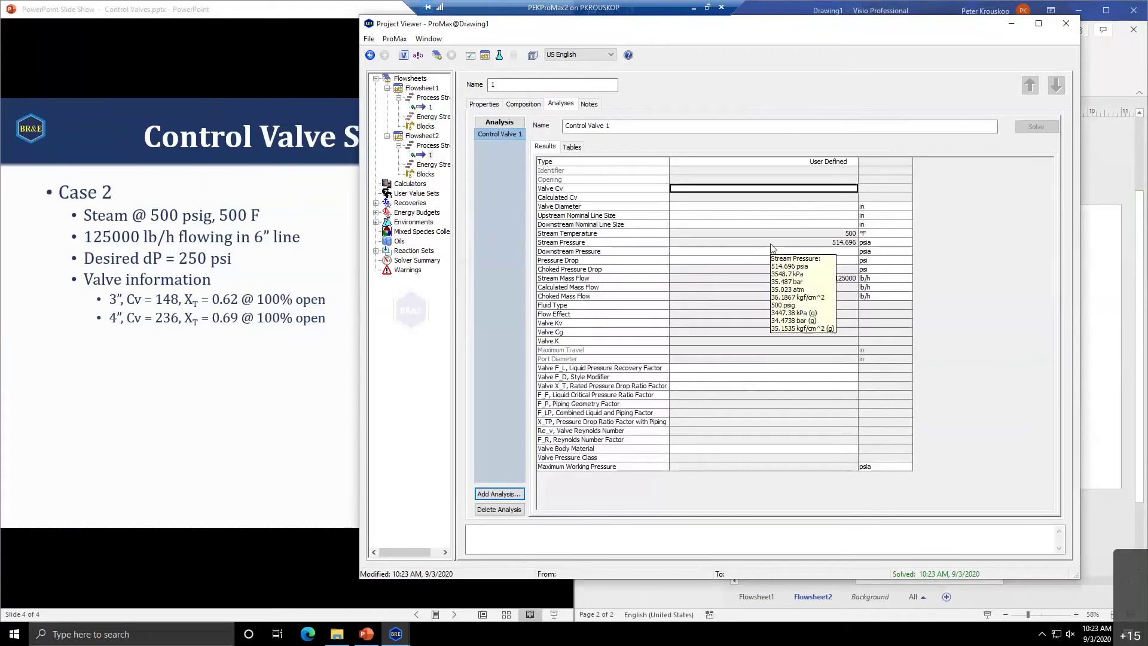
Enter Valve Cv 148, 3 in valve diameter, 6 in upstream line and 250 psi pressure drop
text(148)
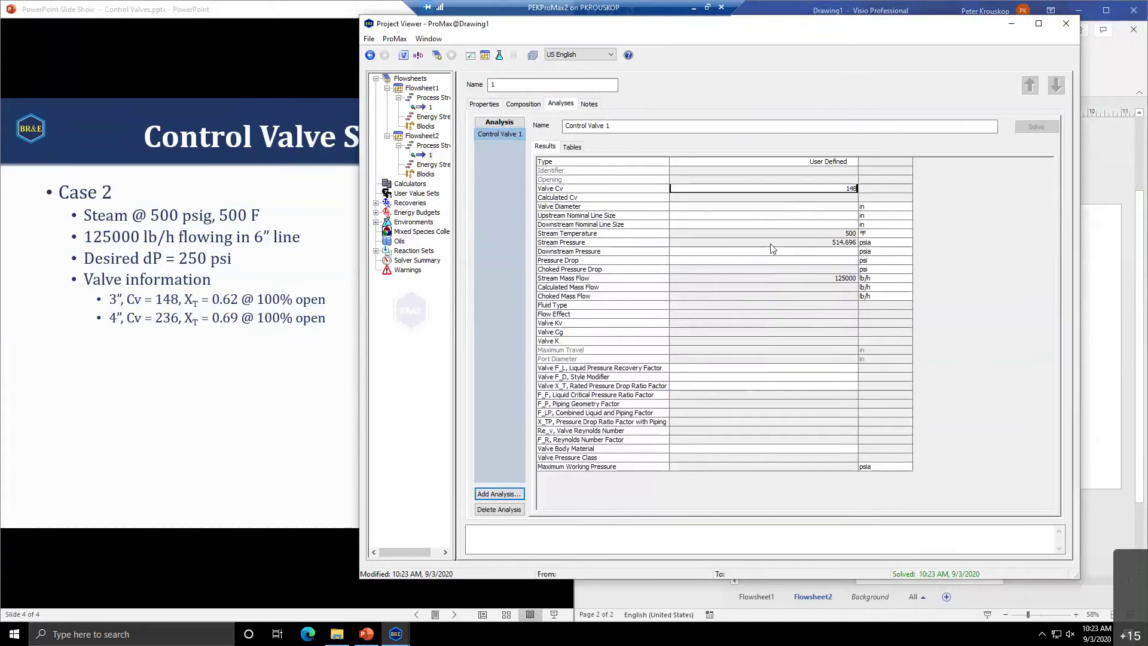
key(Return)
key(Return)
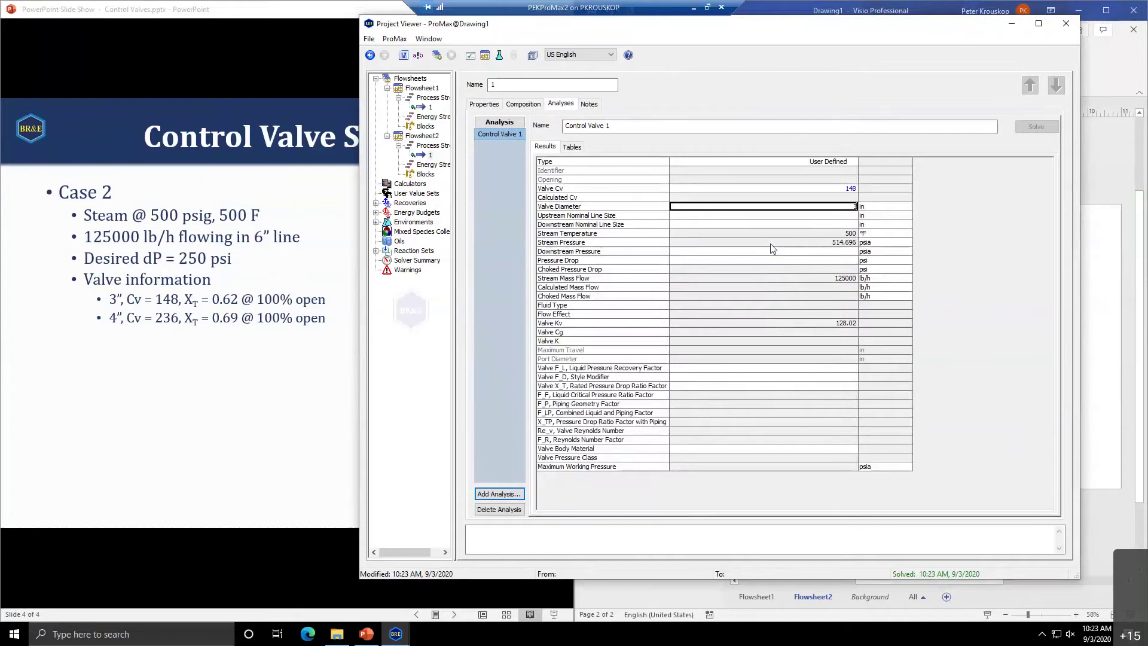
key(Return)
text(6)
key(Return)
key(Return)
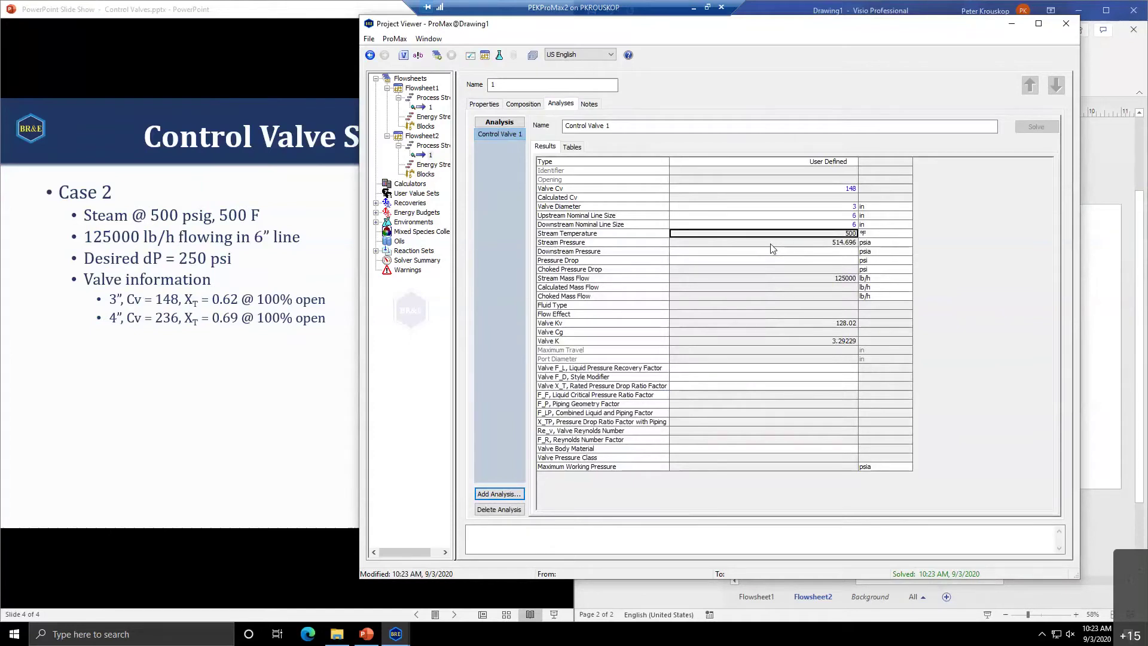
key(Return)
key(Return)
key(Return)
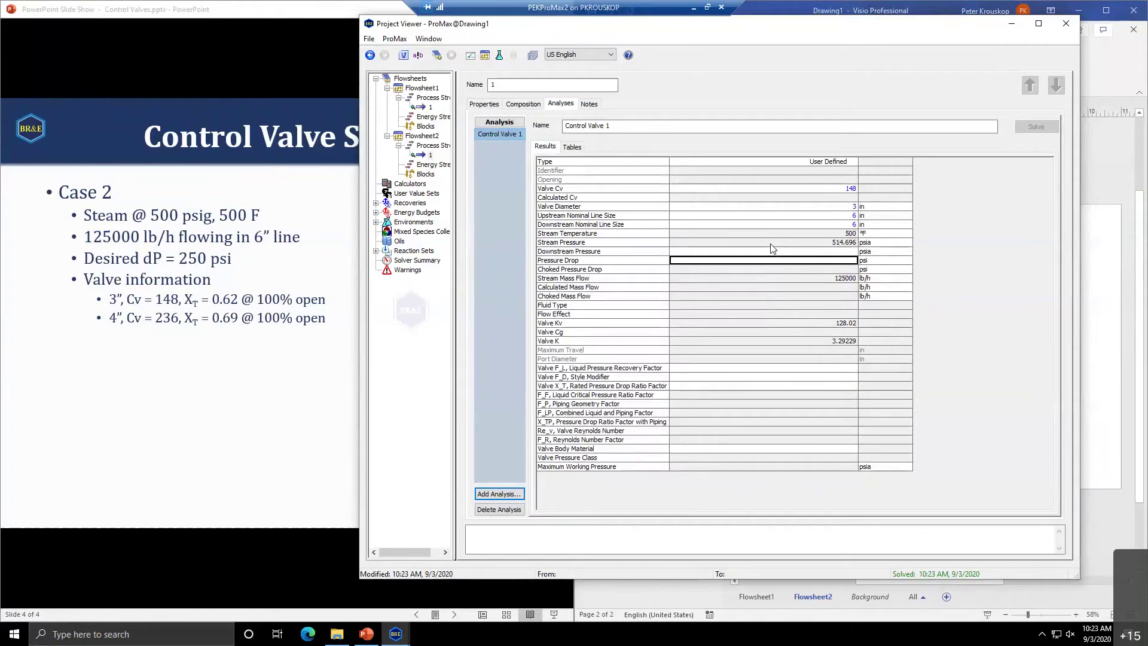
text(250)
key(Return)
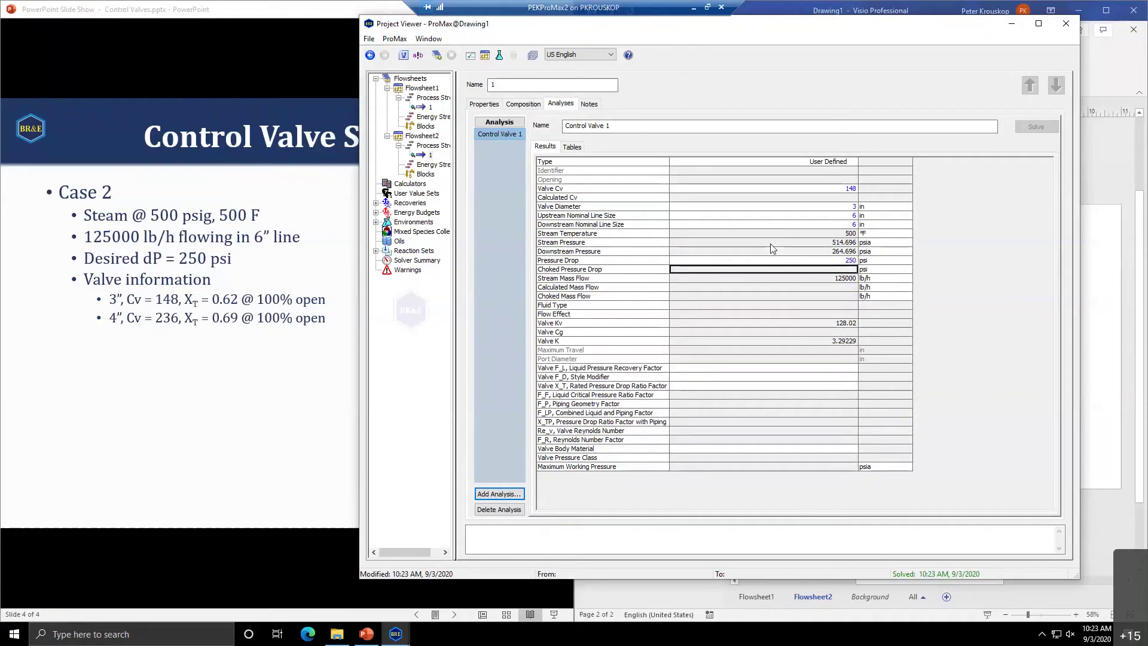
key(Return)
key(Return)
key(Return)
Set Valve F_L 1, F_D 1 and X_T 0.62, then check the inputs
scroll(812, 372, up, 3)
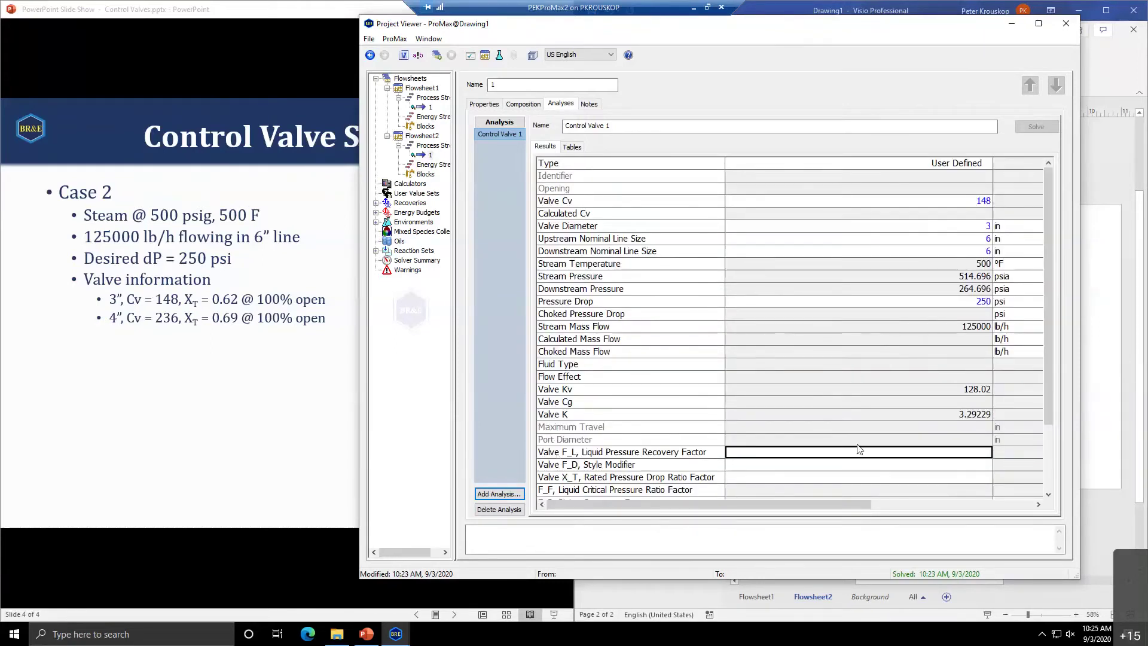
text(1)
key(Return)
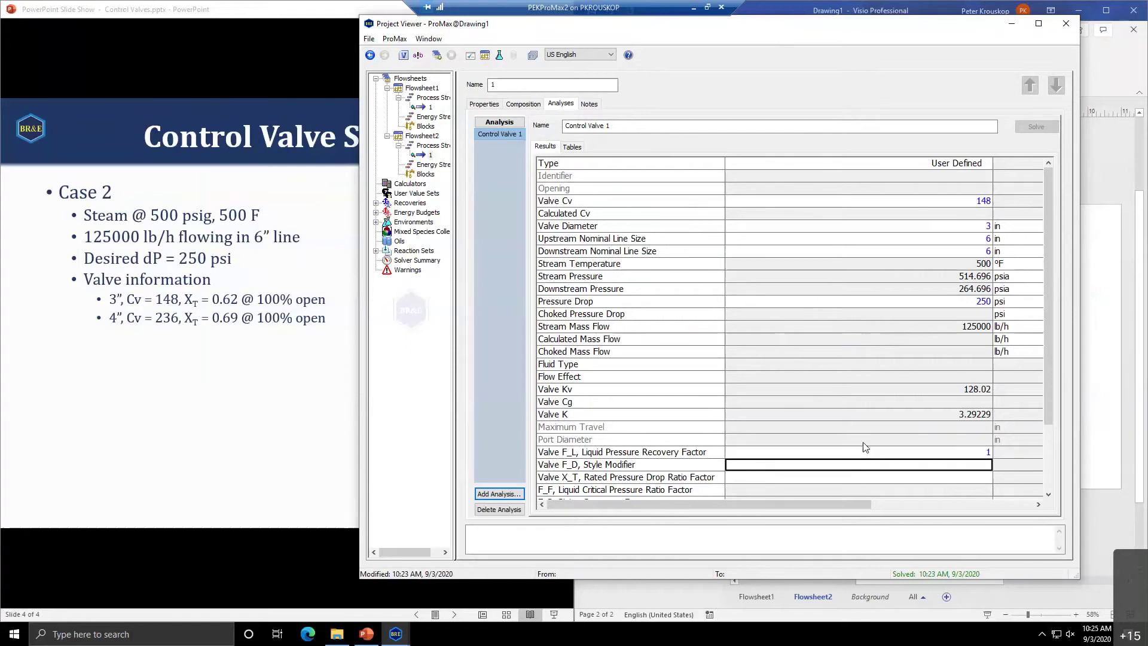
text(1)
key(Return)
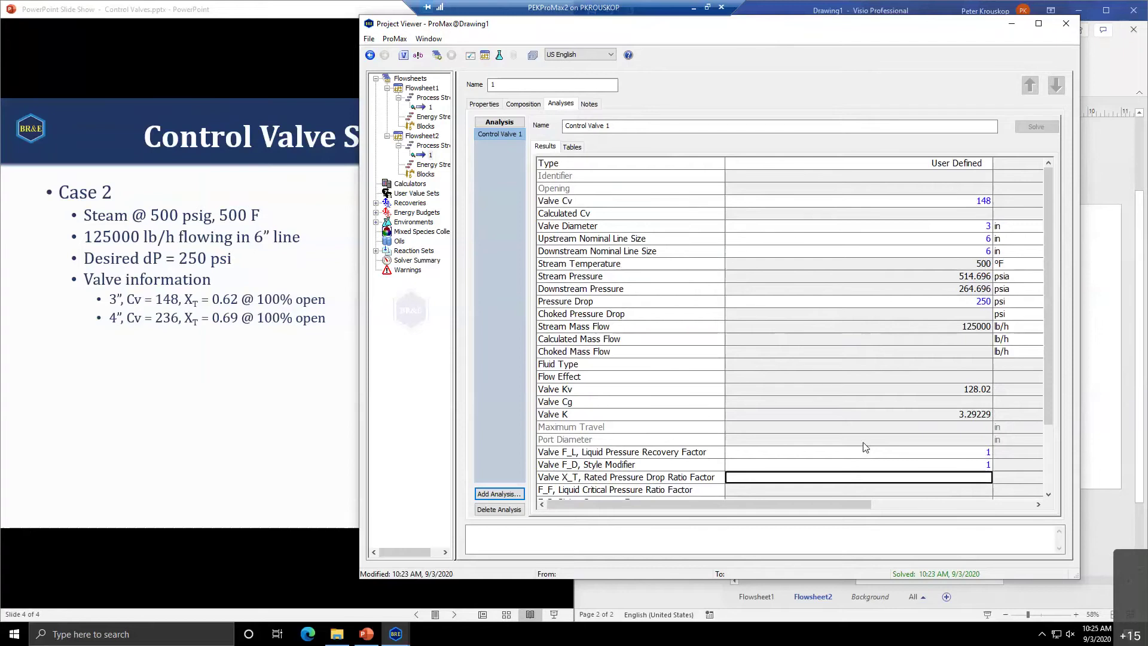
text(0.)
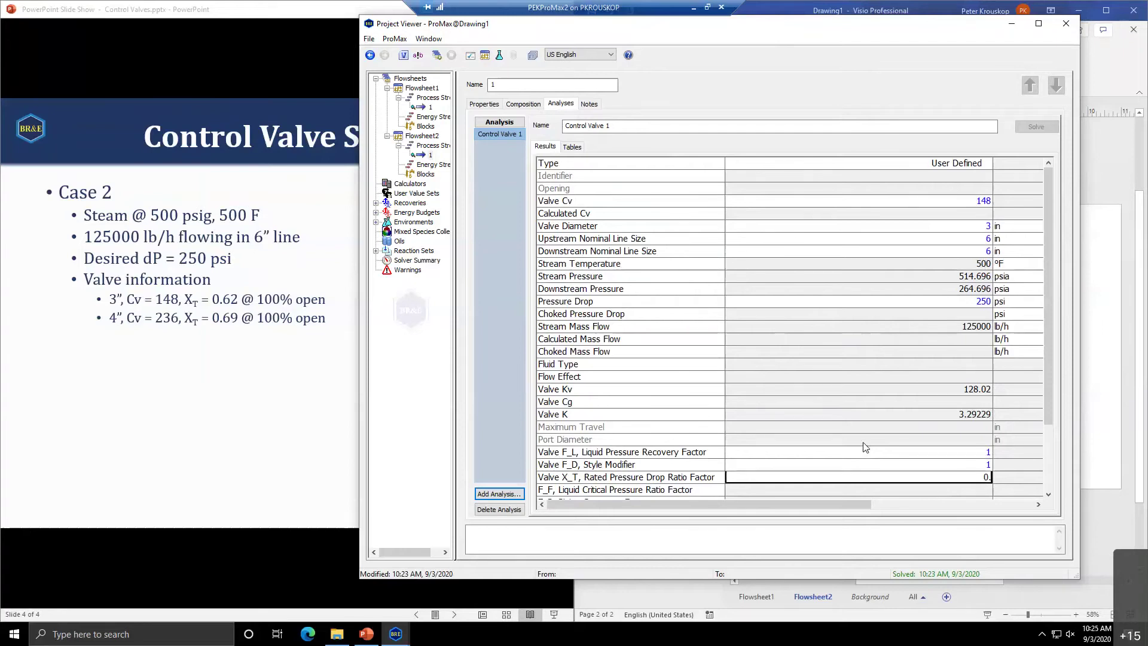
text(62)
key(Up)
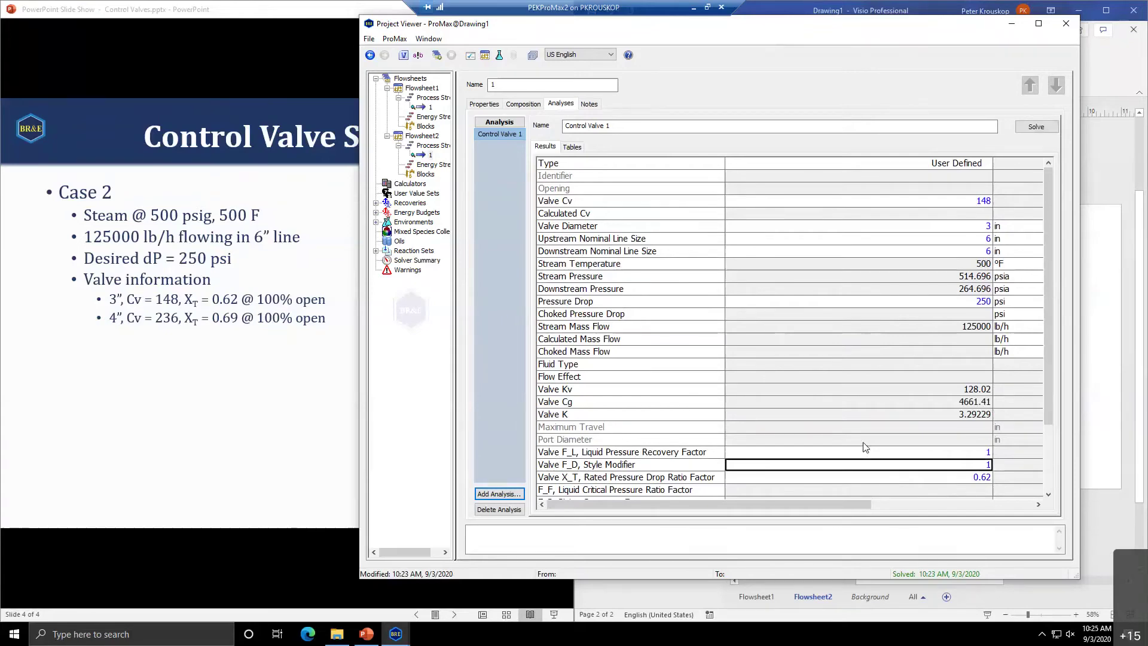
scroll(895, 418, down, 3)
scroll(895, 419, up, 2)
scroll(895, 419, down, 2)
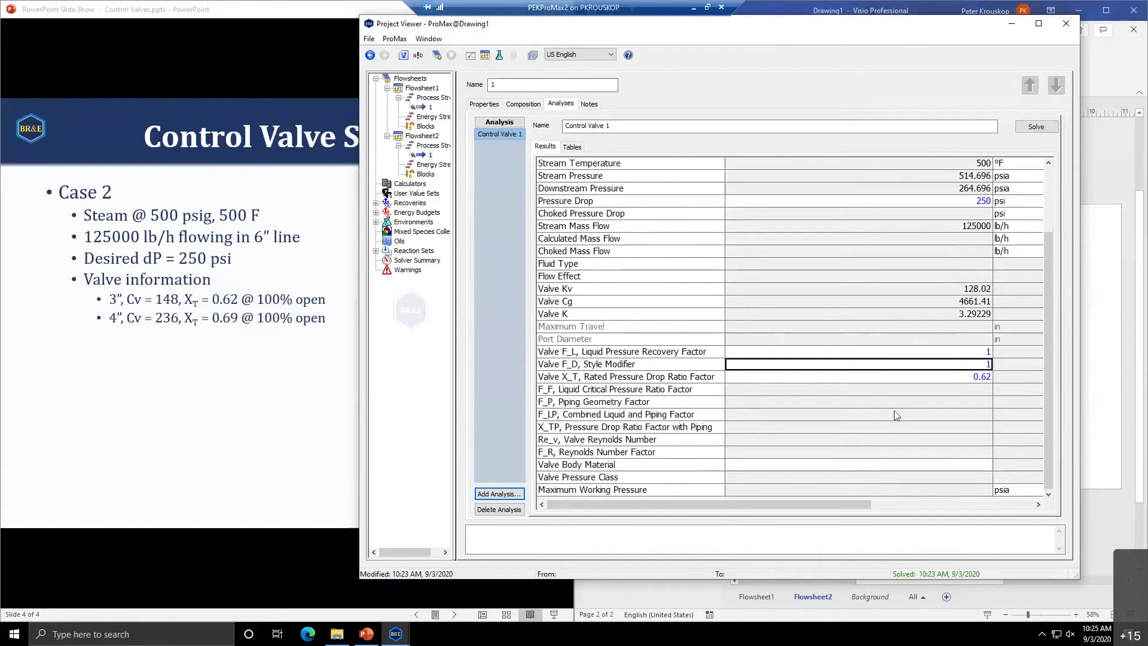
scroll(947, 383, up, 3)
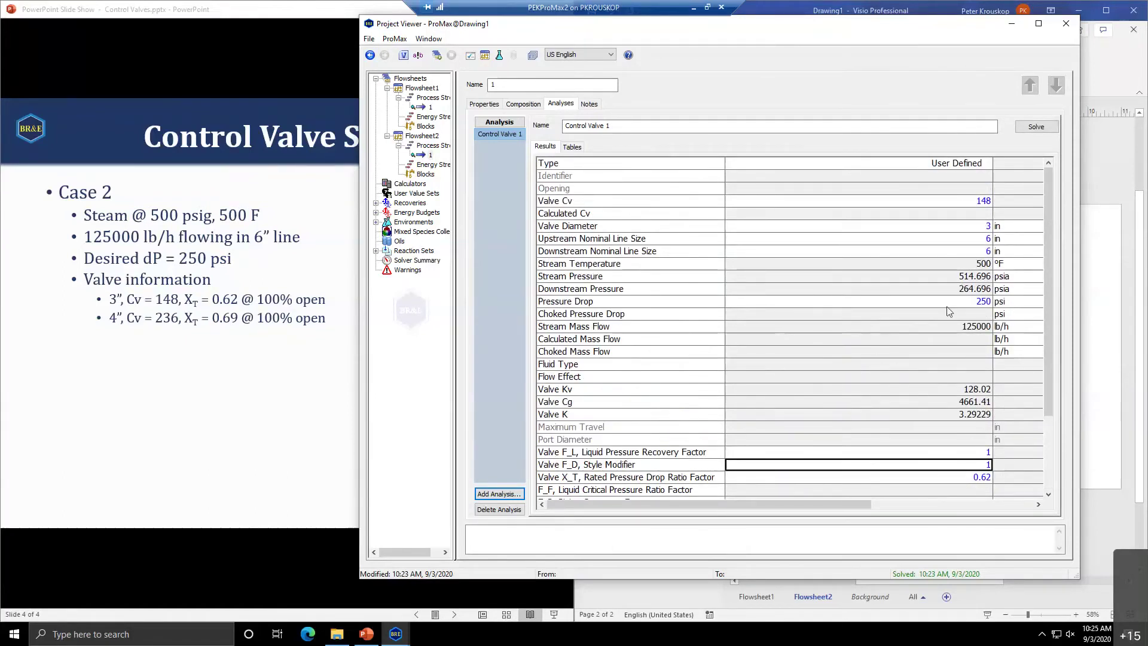
Solve the 3-inch valve case and check the Valve Cv
click(1028, 131)
mouse_move(795, 348)
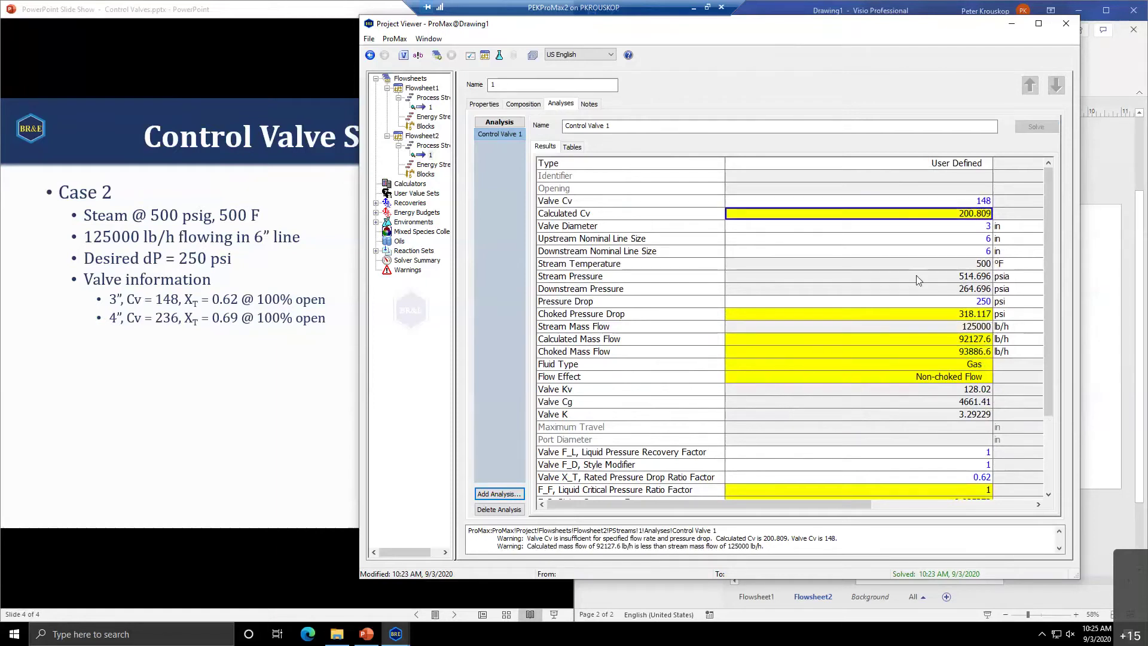
click(969, 204)
mouse_move(905, 279)
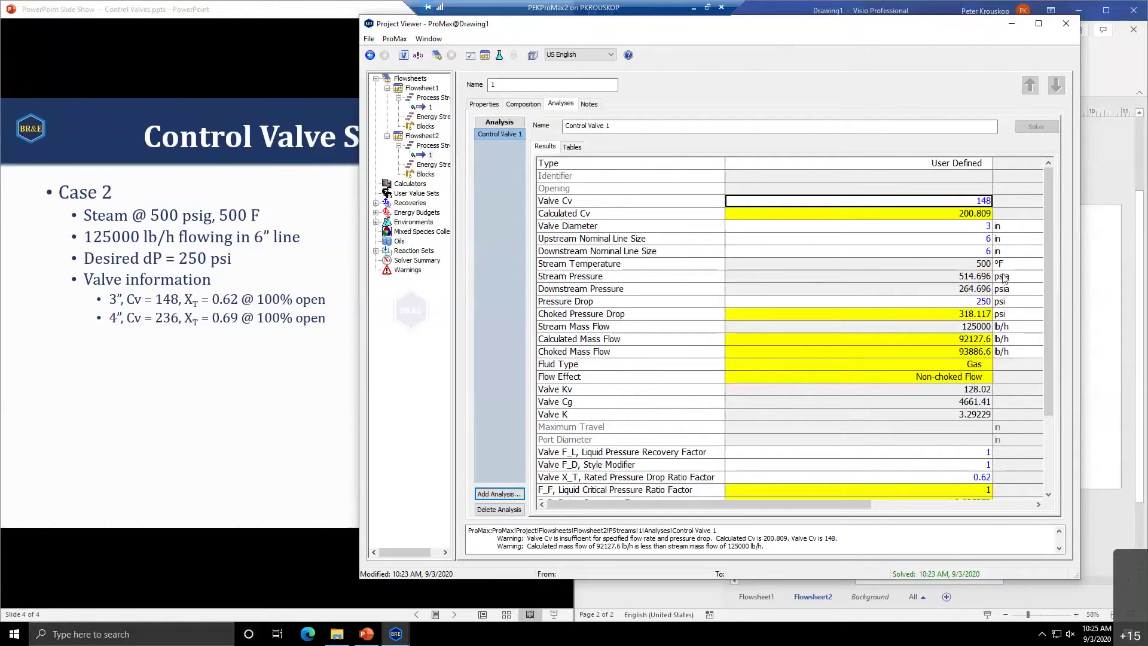
Change to a 4 in valve with X_T 0.69 and re-solve, giving calculated Cv 168.921
click(933, 228)
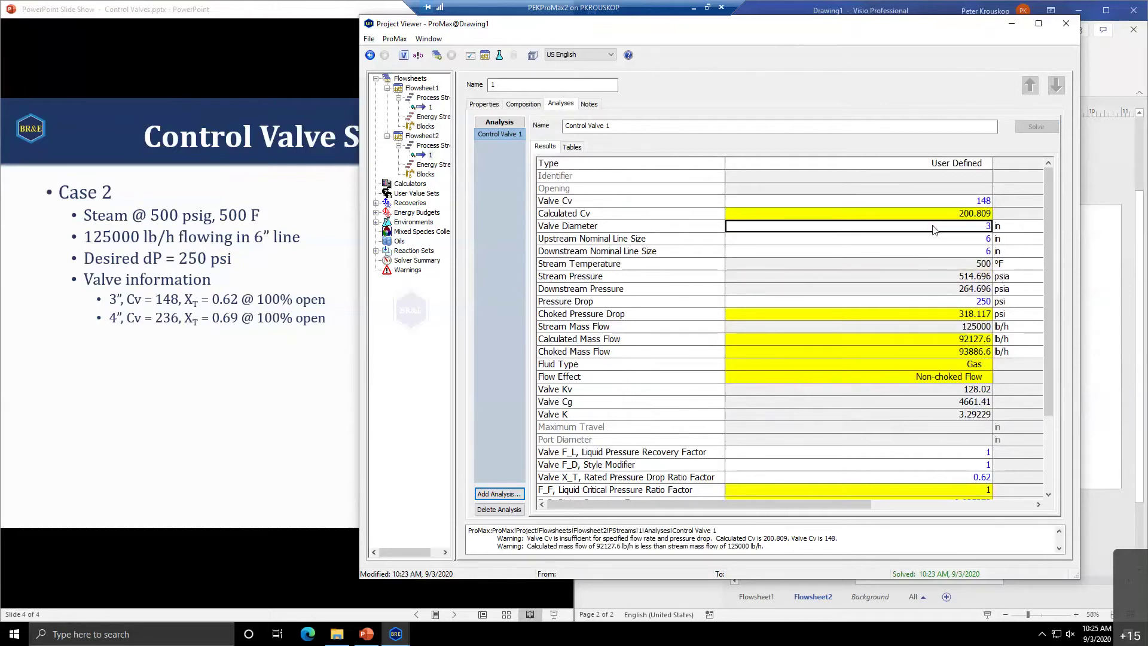
text(4)
key(Return)
key(Down)
key(Down)
key(Down)
key(Down)
key(Down)
key(Down)
key(Down)
key(Down)
key(Down)
key(Down)
key(Down)
key(Down)
key(Down)
key(Down)
key(Down)
key(Down)
key(Down)
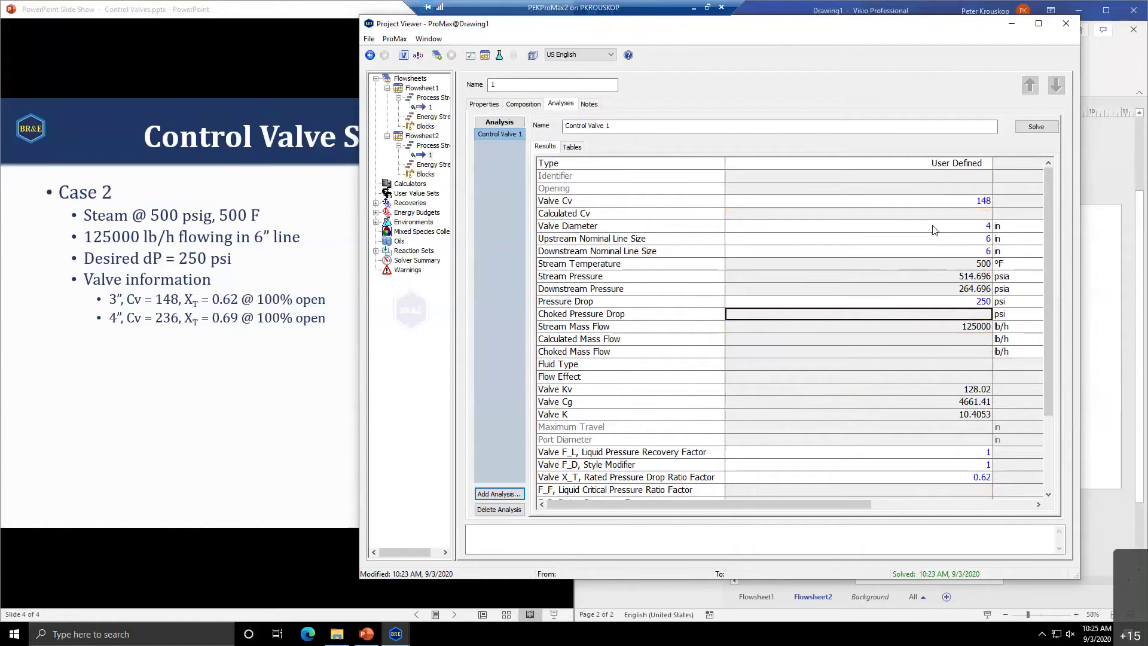
key(Down)
key(Down)
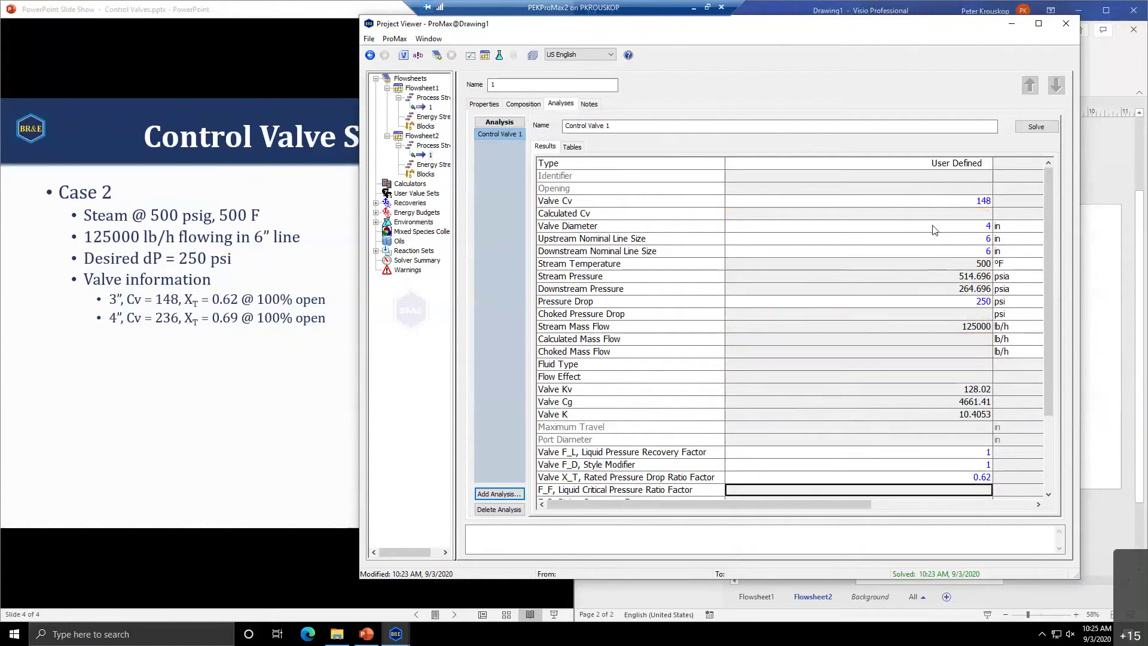
text(0.69)
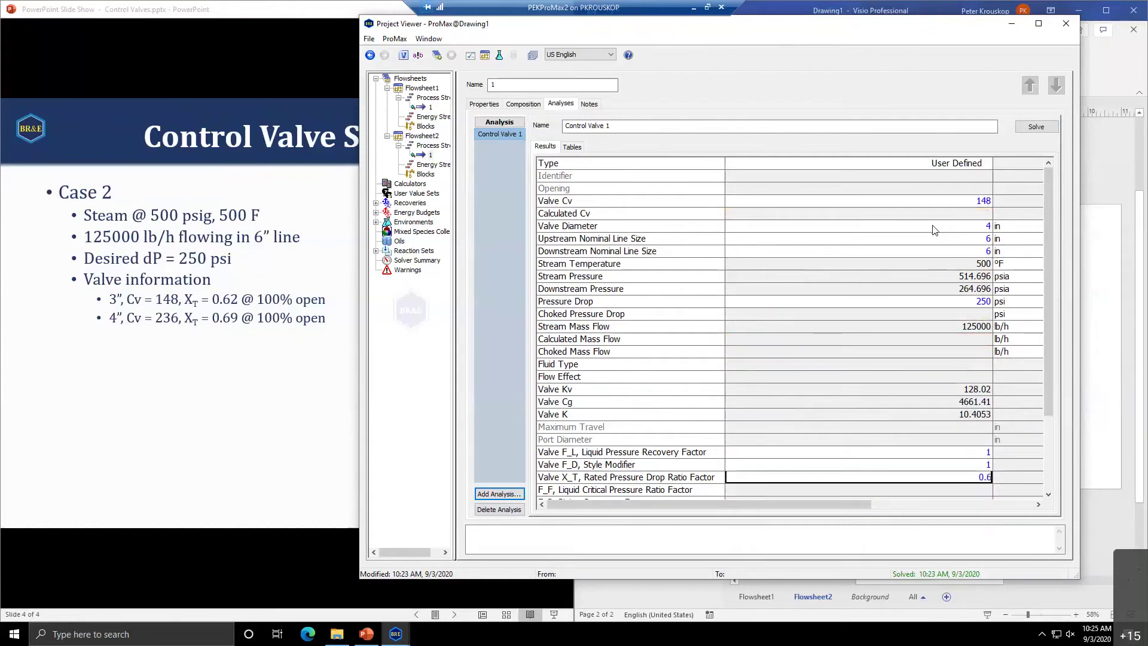
key(Return)
click(1038, 128)
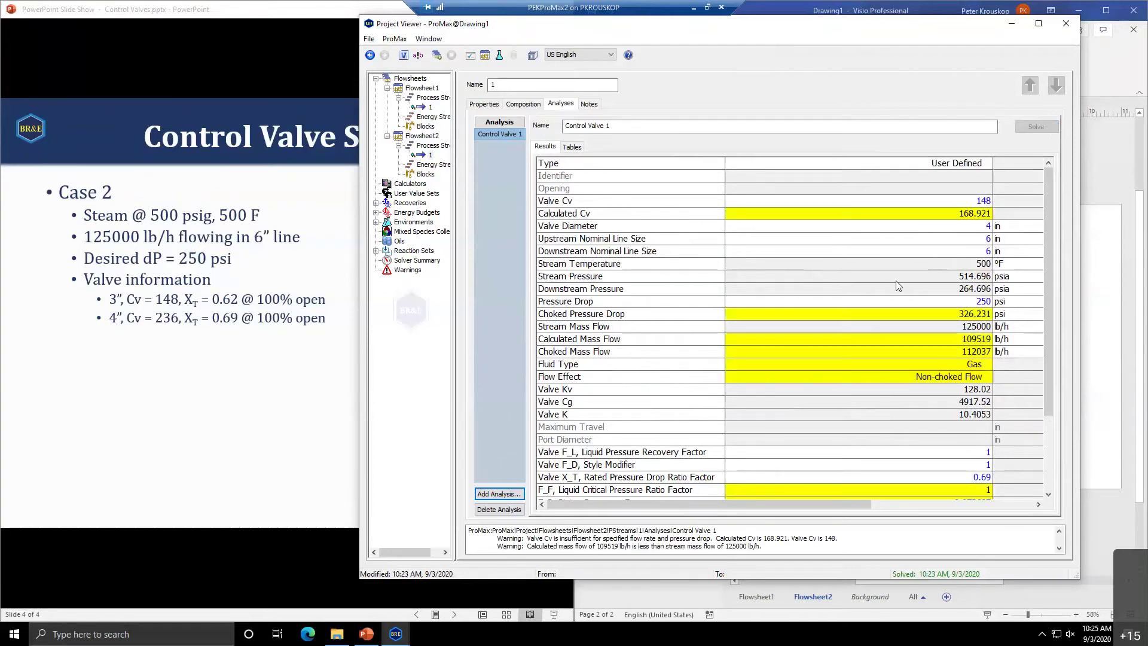
mouse_move(890, 293)
mouse_move(973, 341)
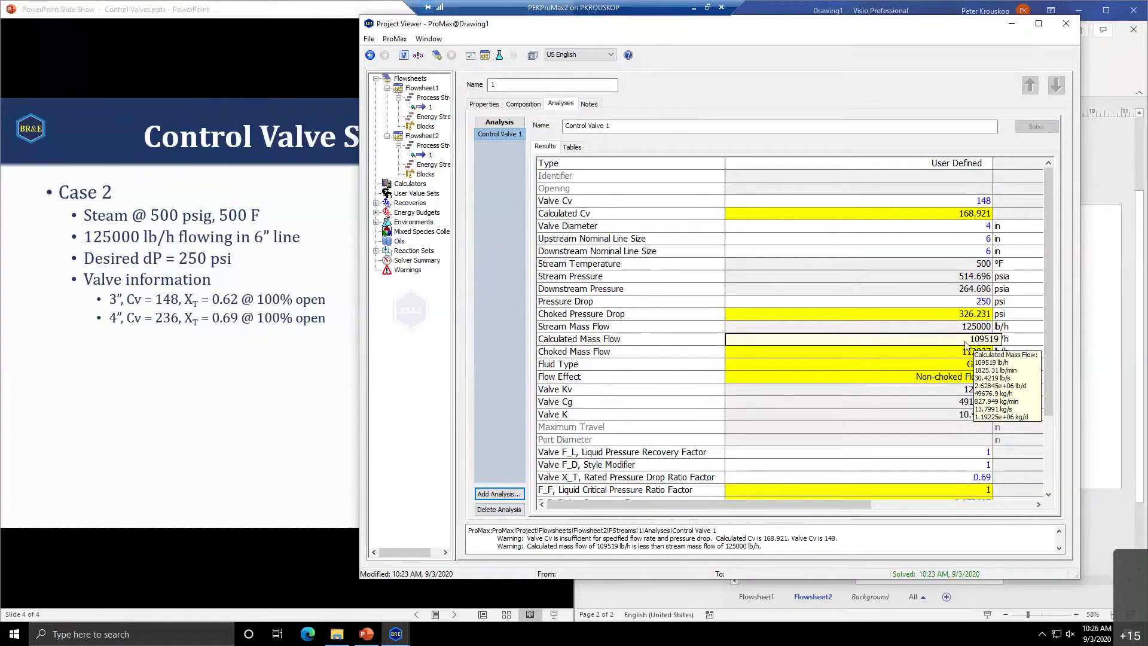
mouse_move(895, 330)
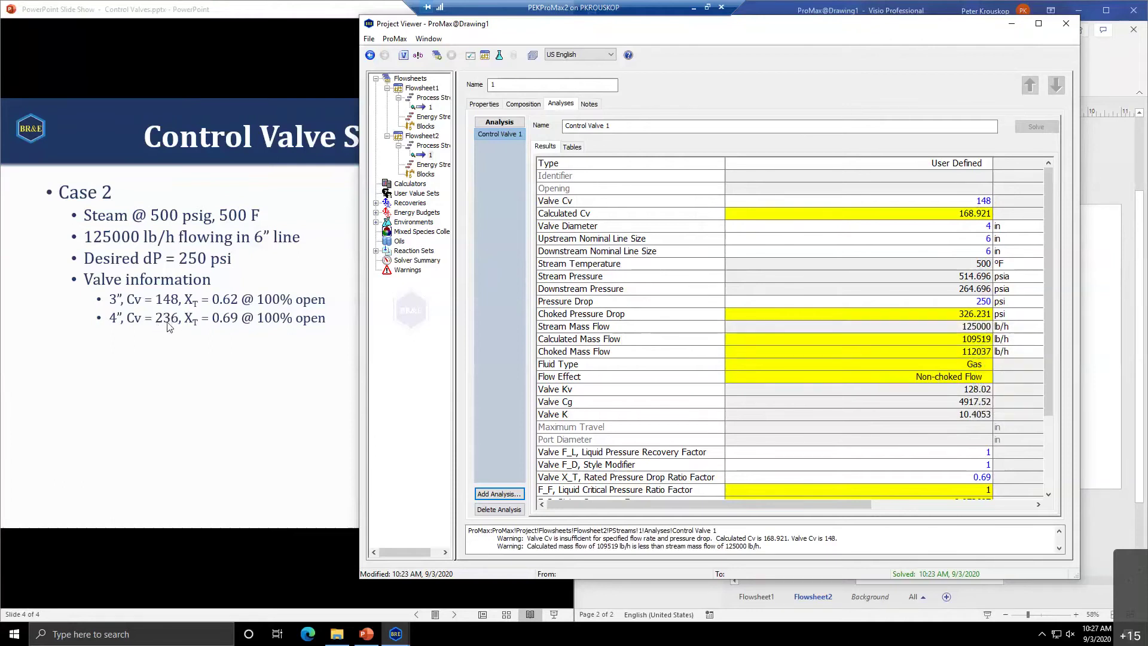
Change Valve Cv to 236 and check the recalculated Valve K (calculated Cv 169.023)
click(948, 203)
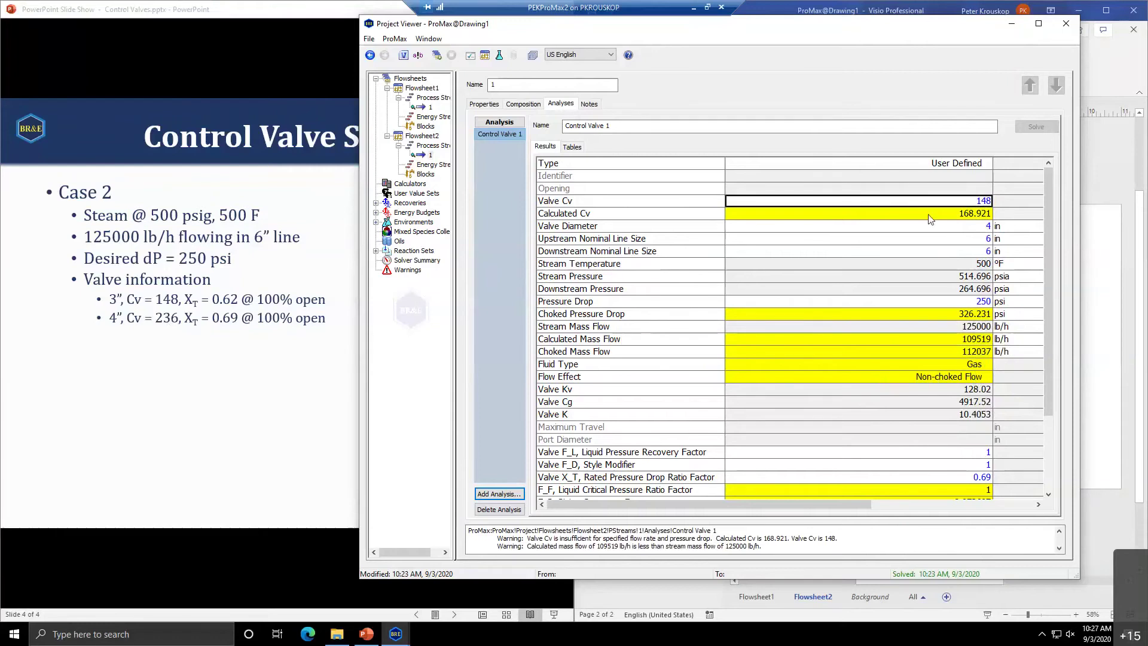
text(236)
key(Return)
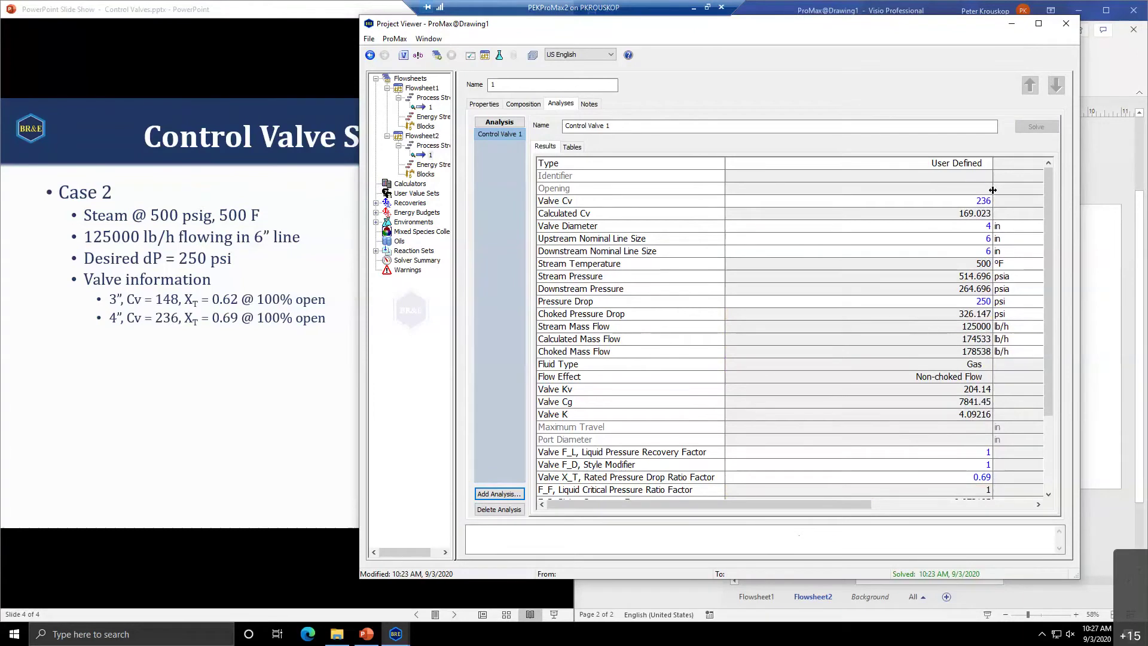
click(955, 418)
click(987, 167)
Set the valve Type to Fisher ED, linear cage
click(987, 164)
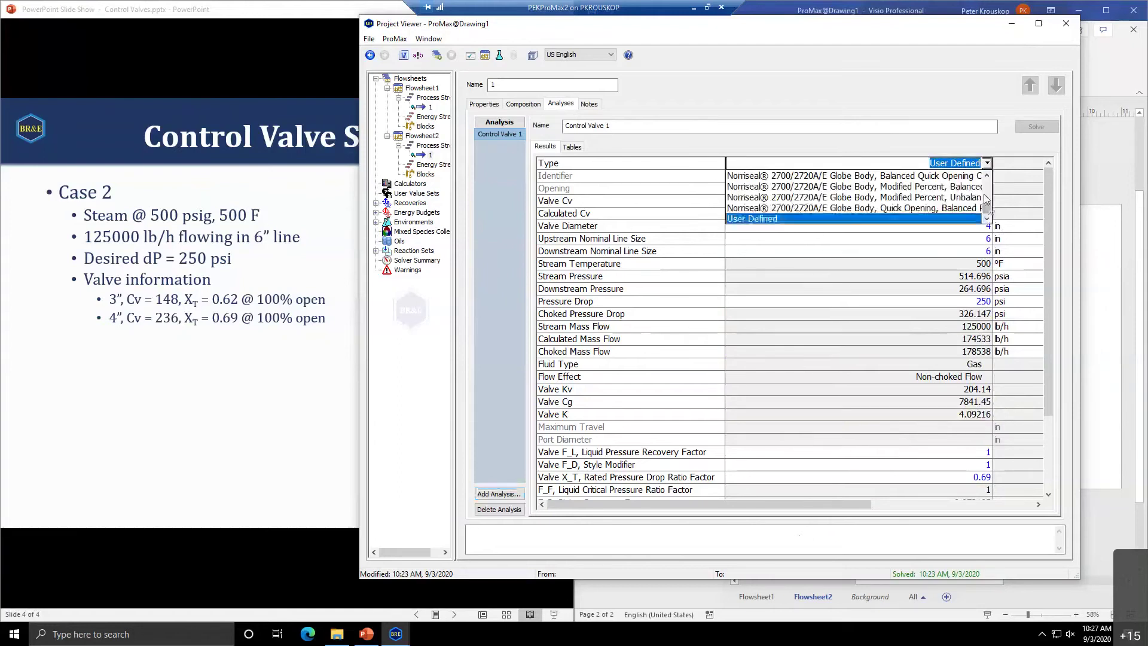
drag(989, 217, 987, 190)
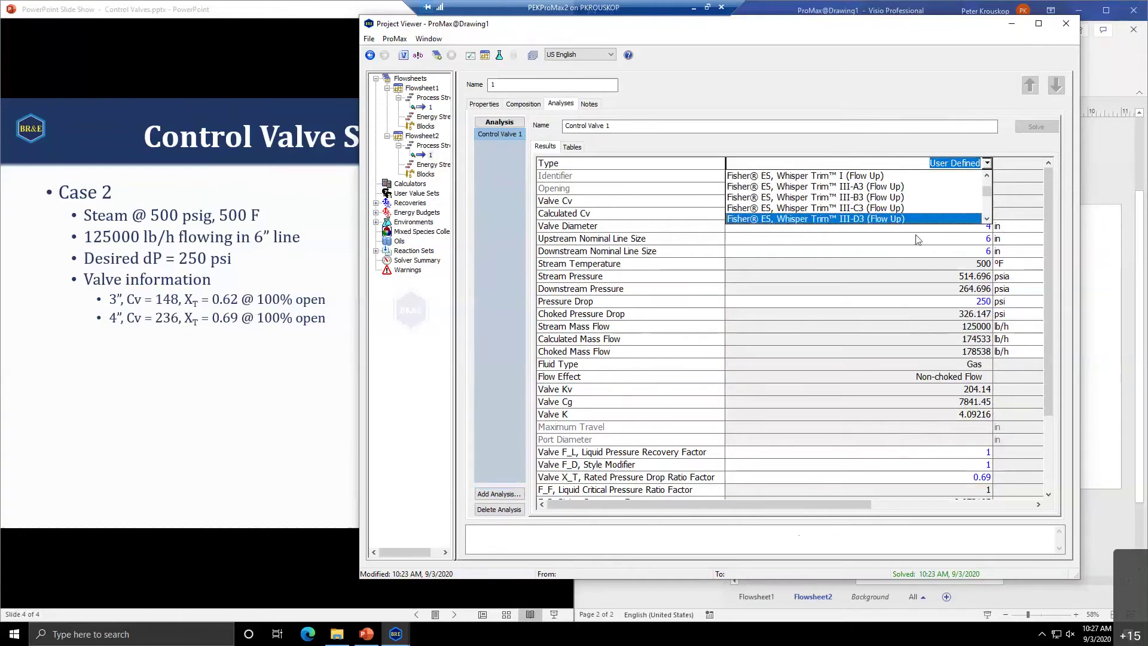
scroll(934, 206, up, 1)
scroll(934, 206, up, 1)
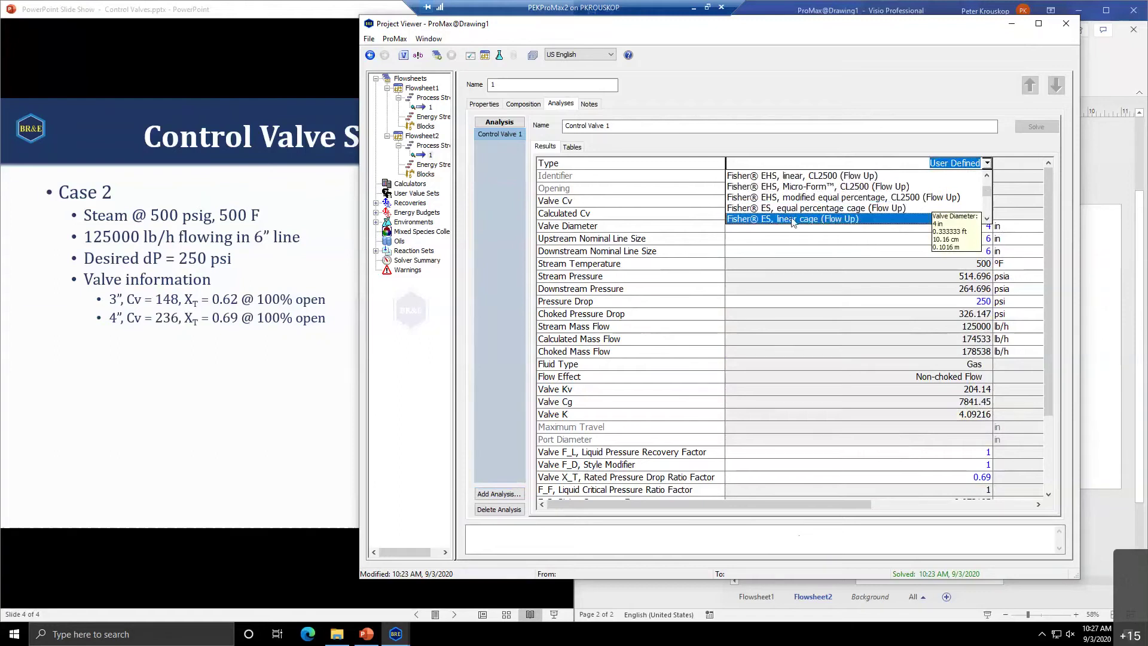
scroll(813, 209, up, 5)
scroll(839, 201, up, 2)
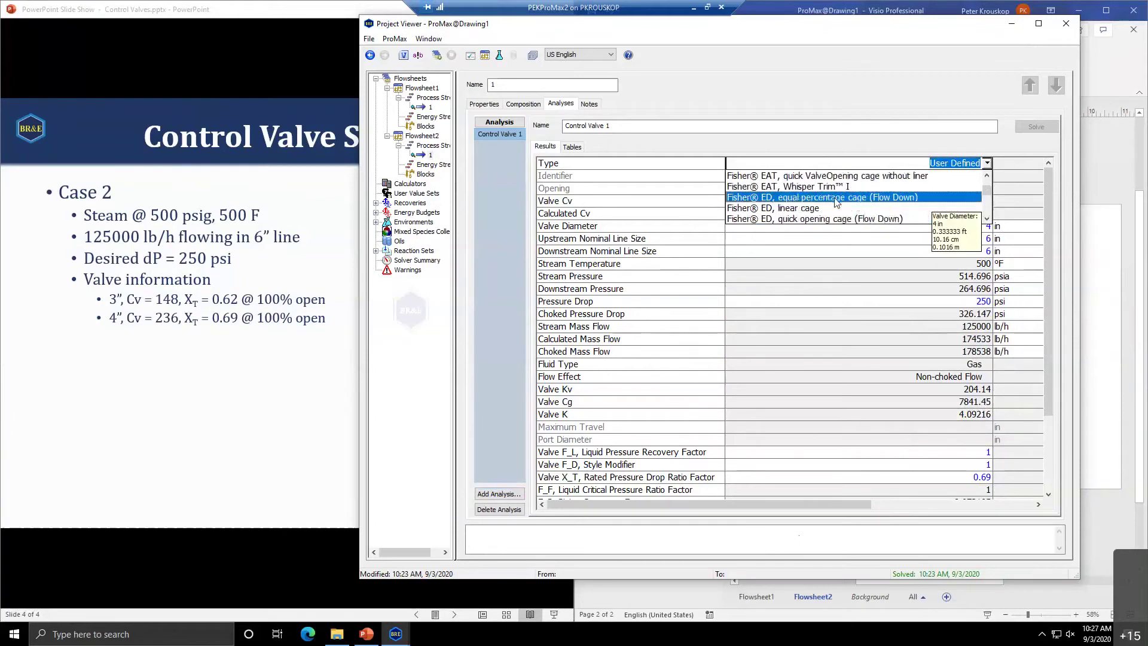
click(804, 208)
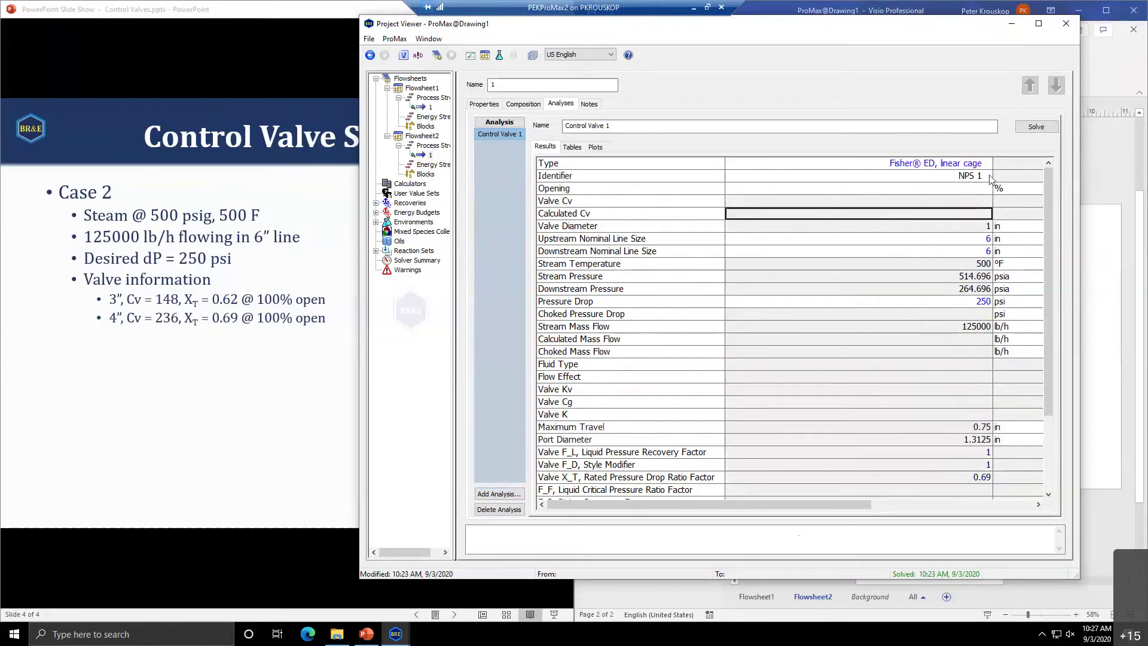
Choose the 'NPS 4, 4 3/8in Port Diameter' Identifier
click(987, 177)
scroll(824, 216, down, 3)
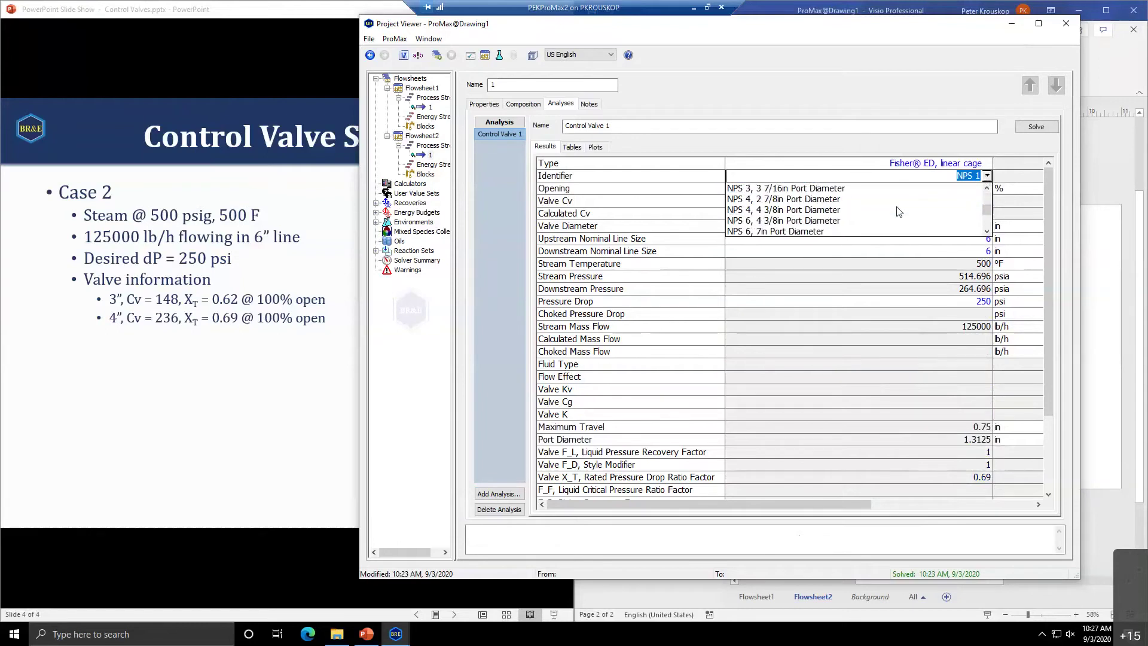
click(823, 212)
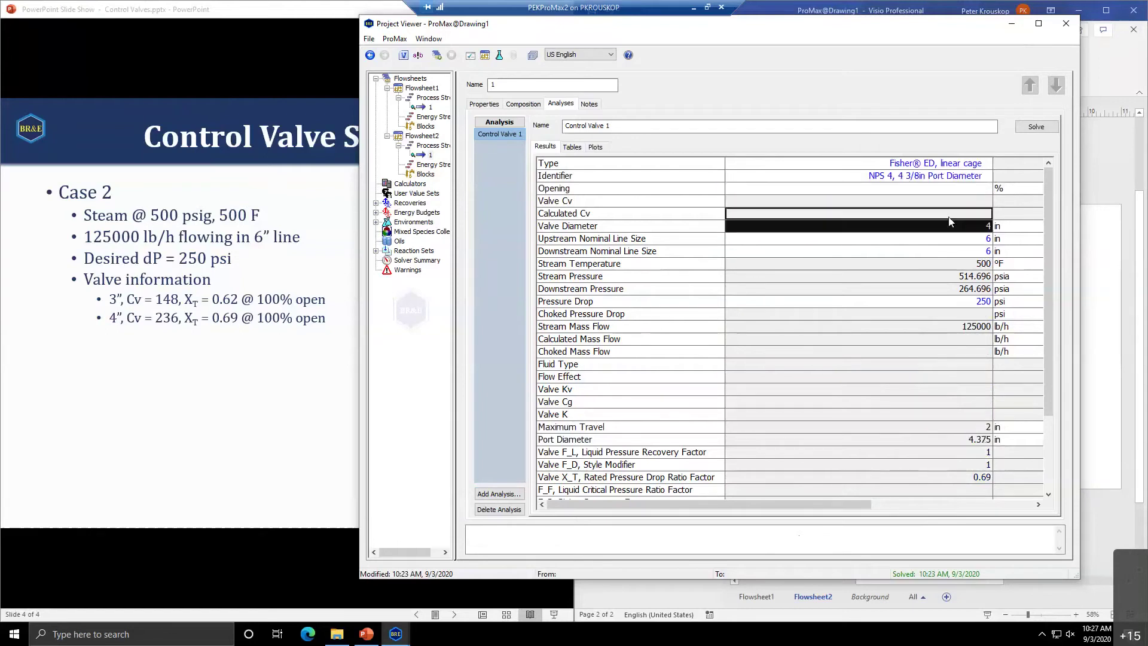
Solve the Fisher ED valve and review its 64.2385% opening, Cv 164.291 and 125000 lb/h flow
click(1035, 131)
mouse_move(920, 352)
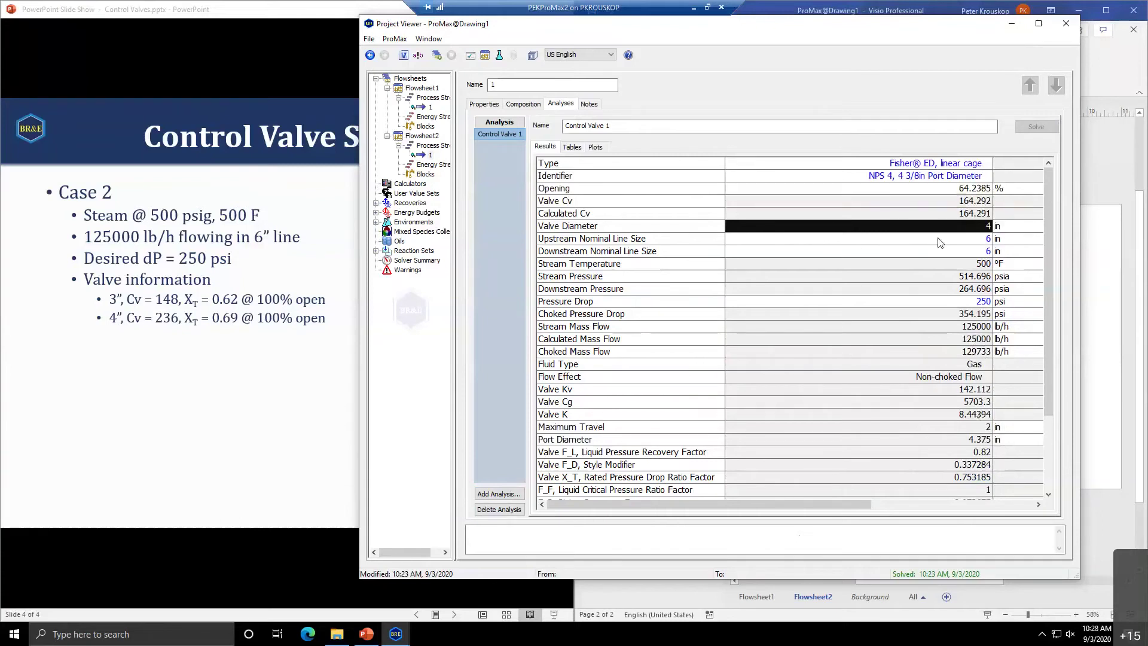
mouse_move(971, 240)
mouse_move(874, 361)
click(1101, 332)
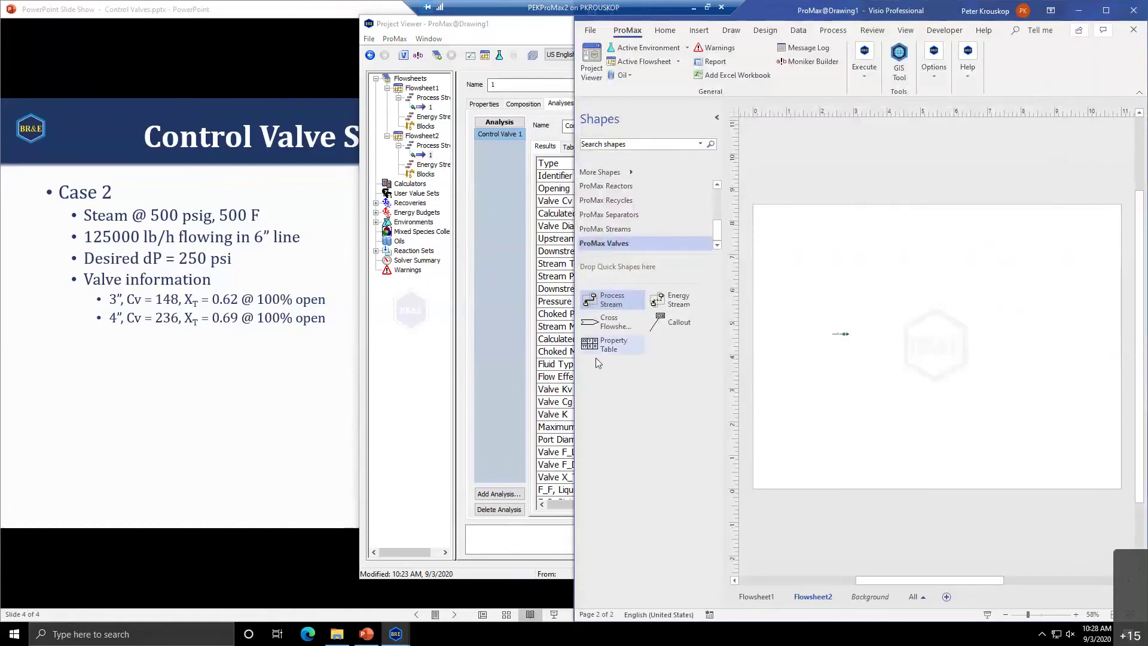
Place JT valve VLVE-100 on stream 1 with outlet stream 2, then open the valve's data
click(619, 229)
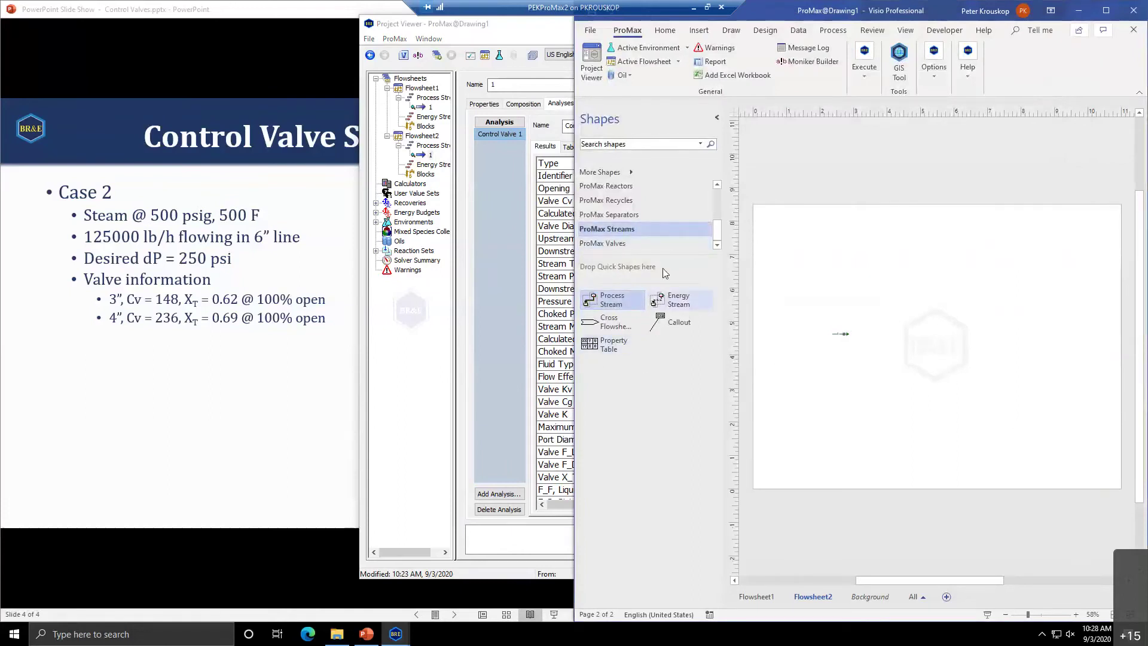
click(629, 244)
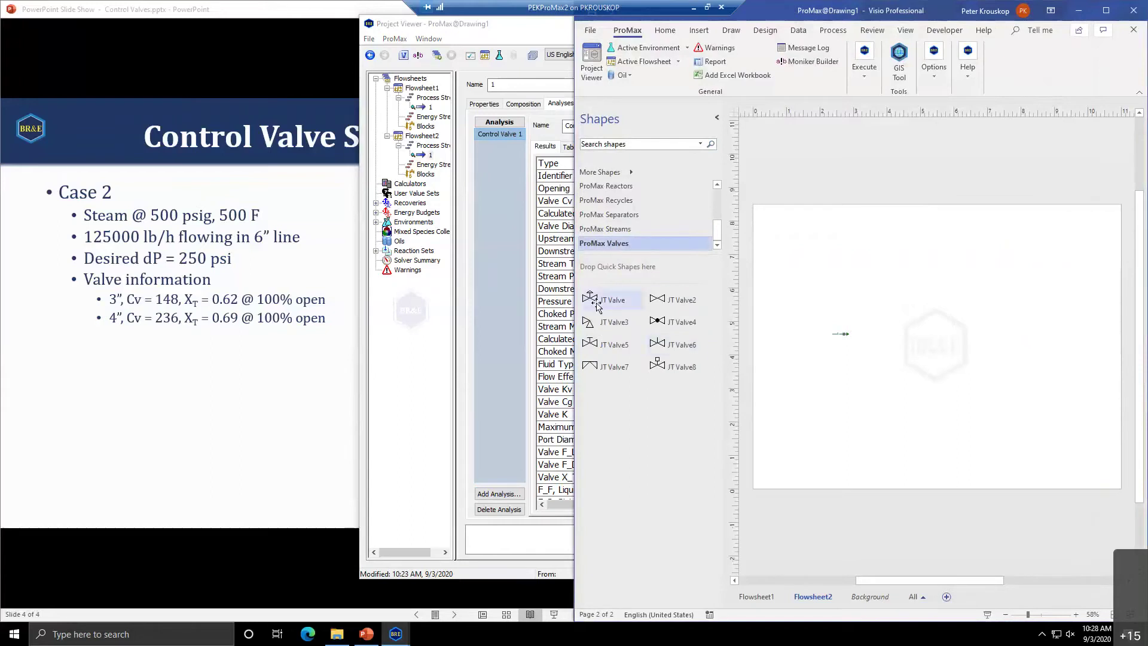
mouse_move(592, 299)
mouse_down()
mouse_move(791, 378)
mouse_move(870, 337)
mouse_up()
click(628, 229)
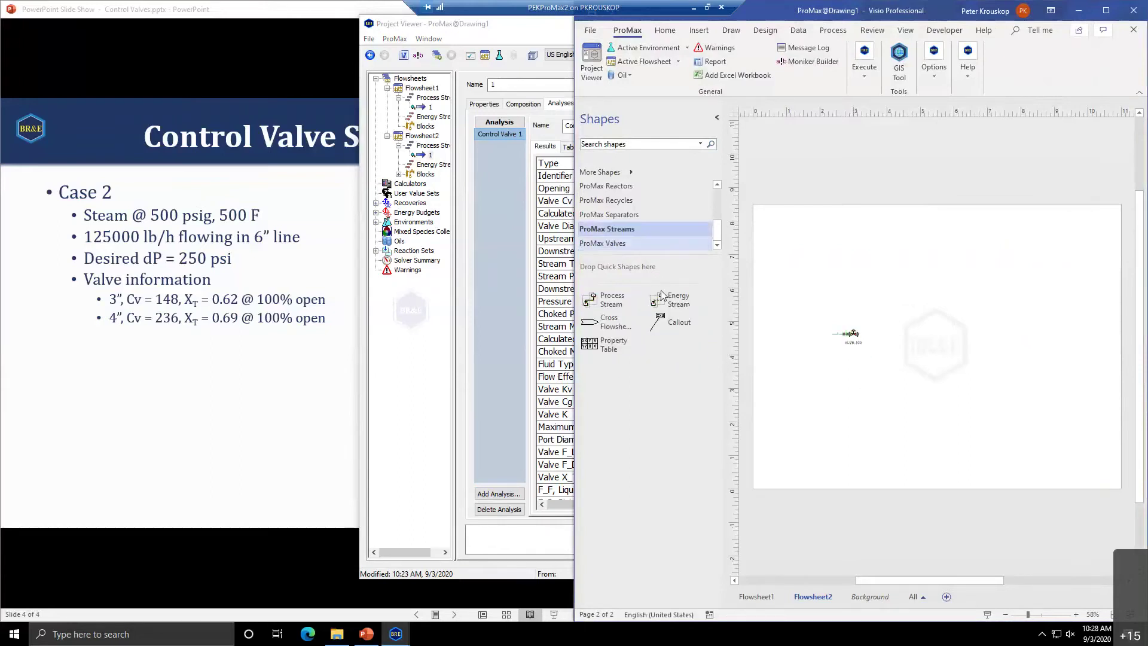
drag(874, 328, 865, 335)
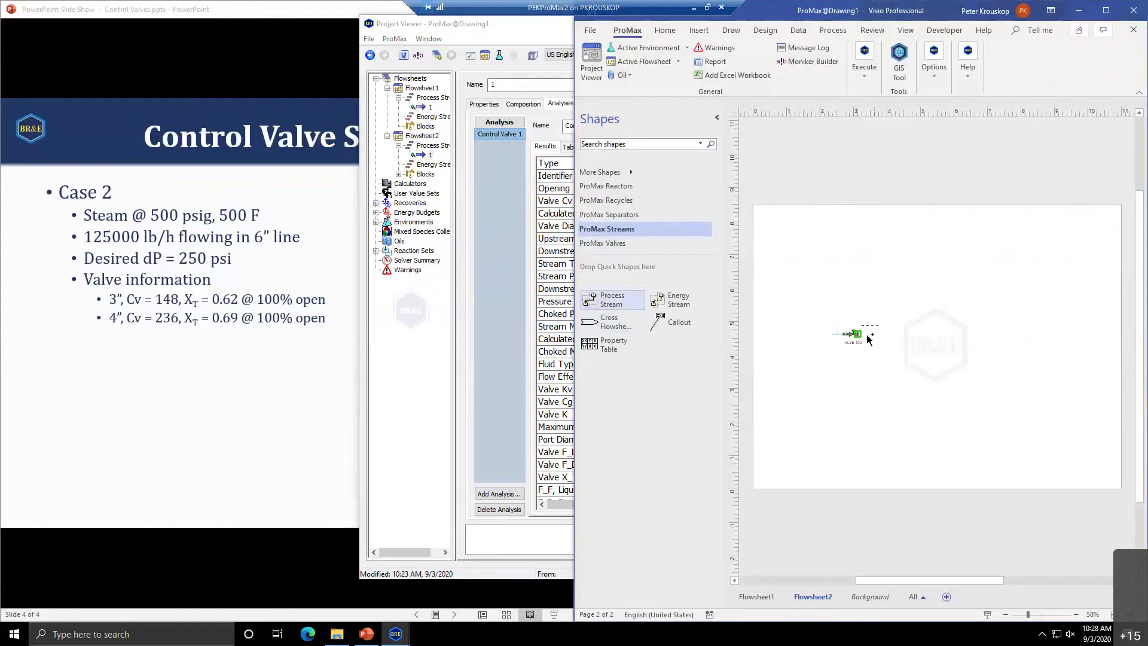
scroll(861, 347, up, 5)
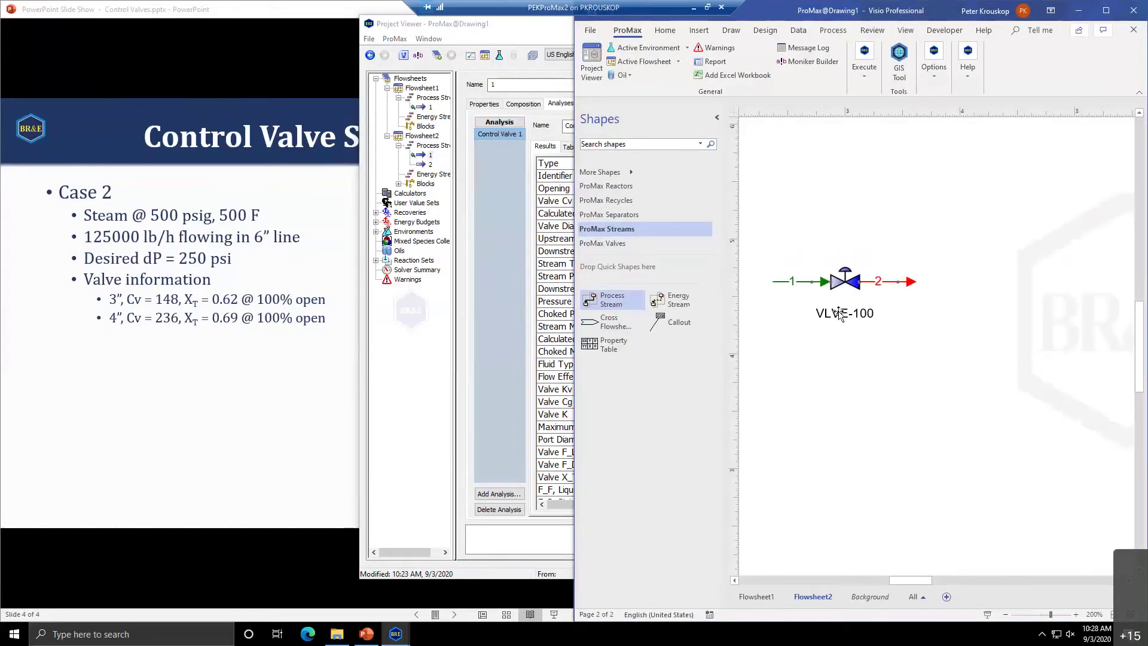
double_click(839, 316)
Set VLVE-100's pressure drop method to Control Valve
click(544, 106)
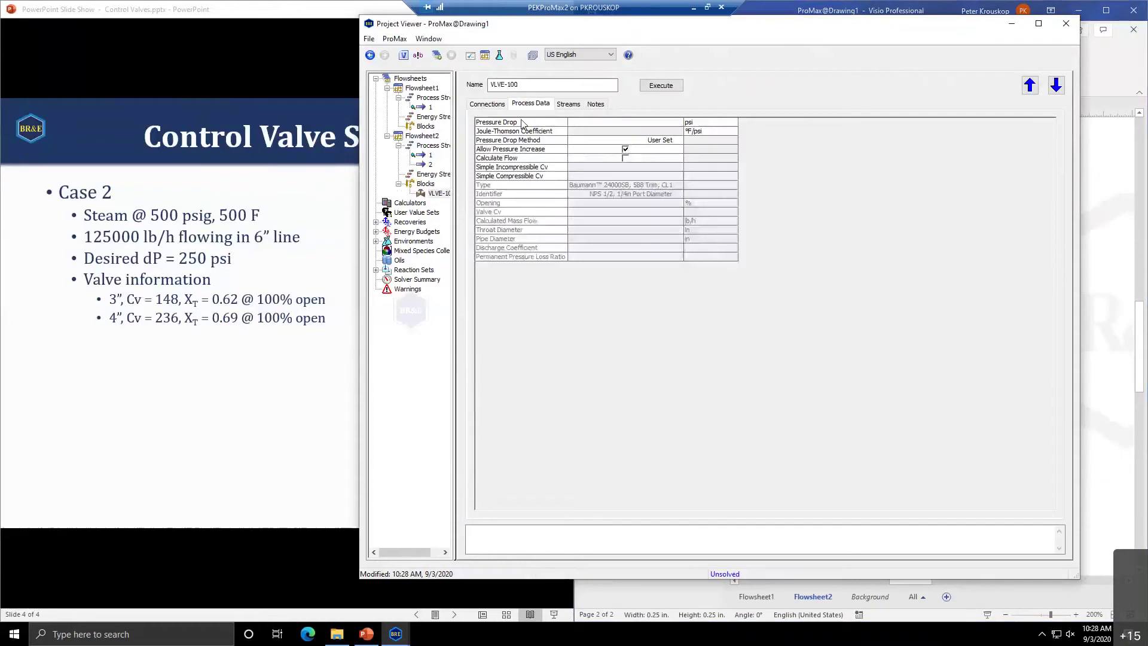
click(634, 123)
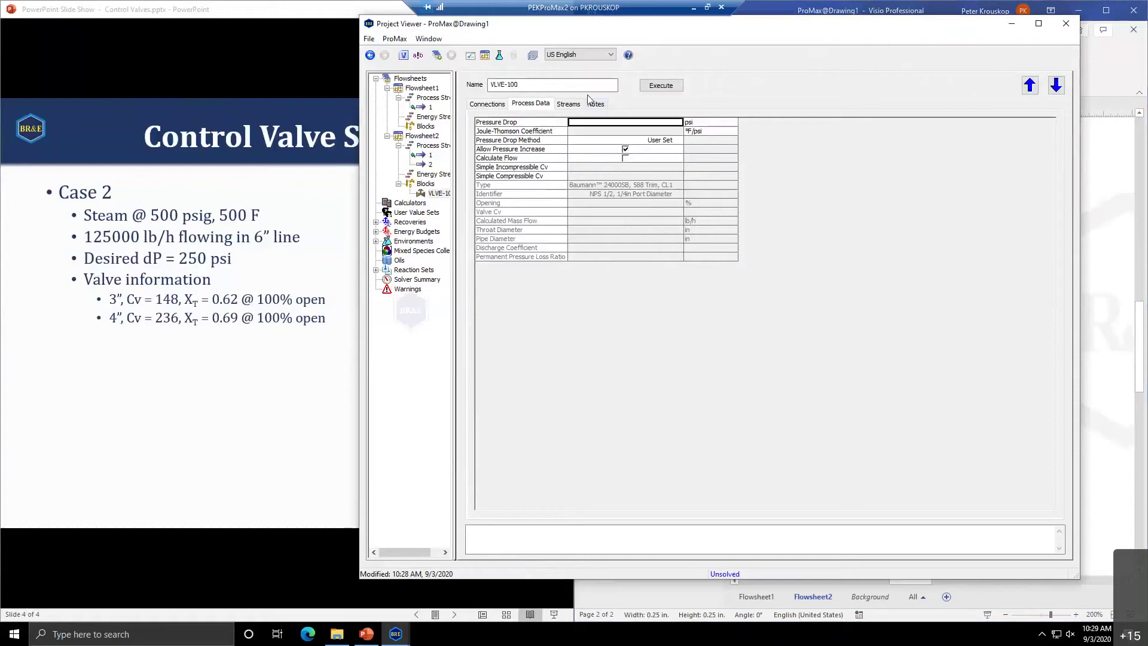
click(632, 142)
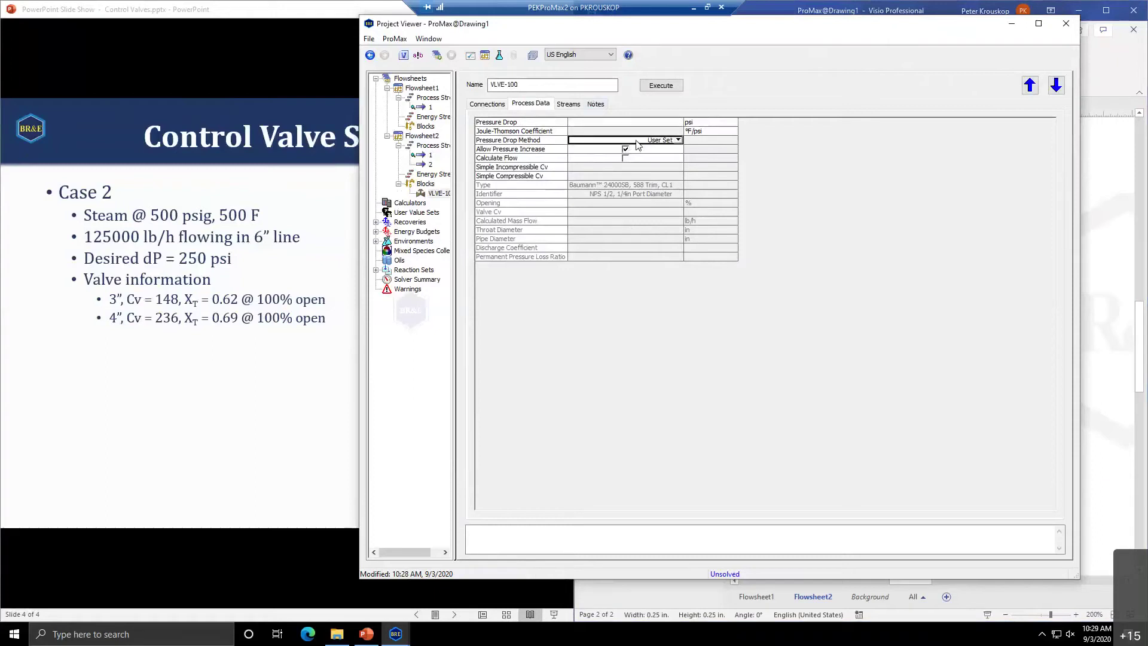
click(678, 140)
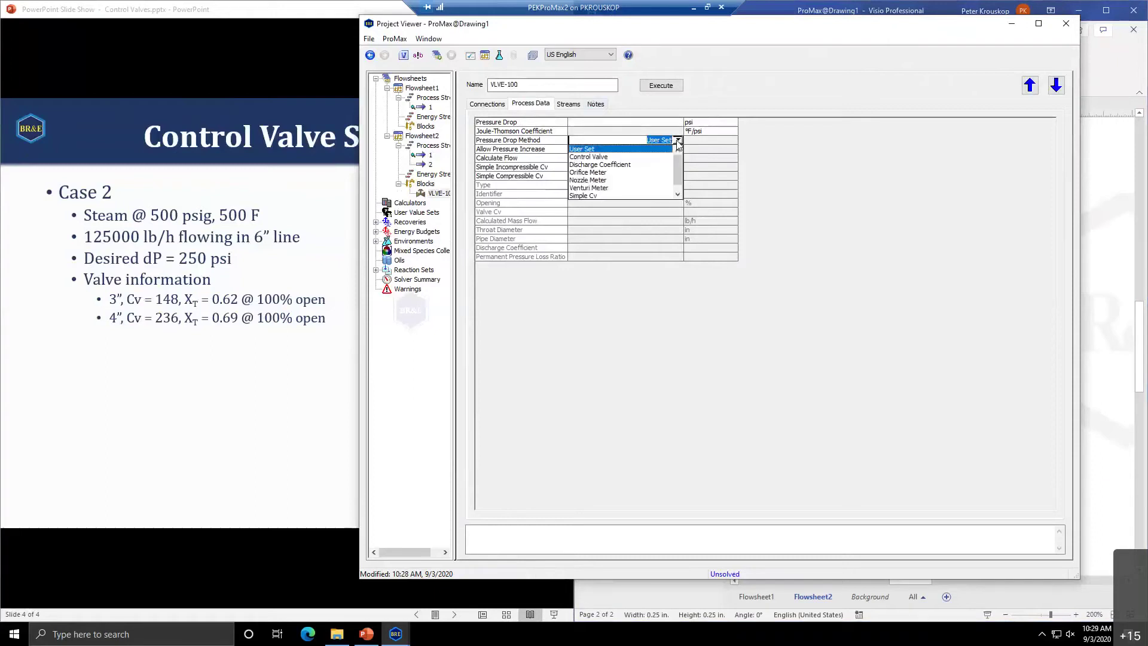
click(593, 157)
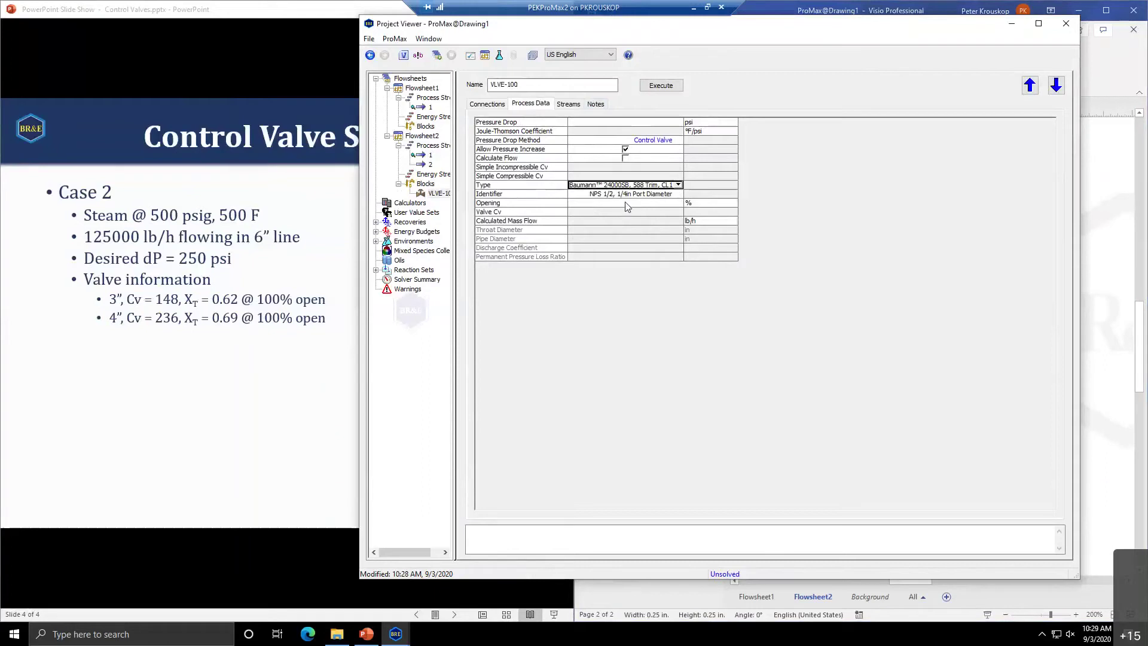
Choose the Fisher ED, linear cage control valve type
click(678, 185)
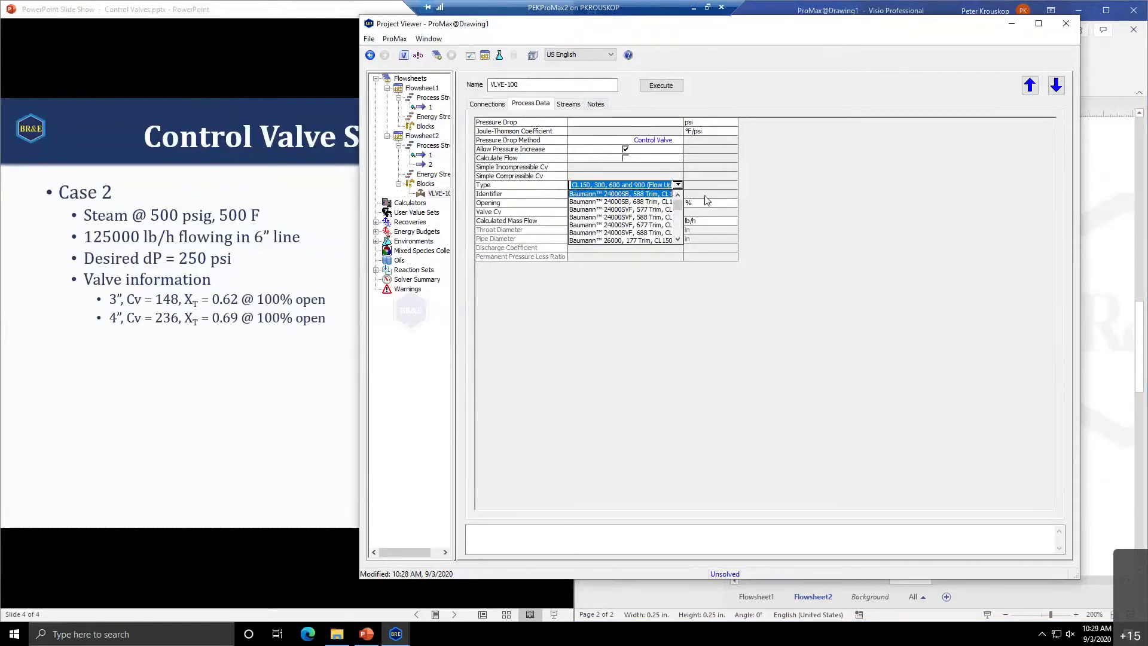
scroll(643, 216, down, 5)
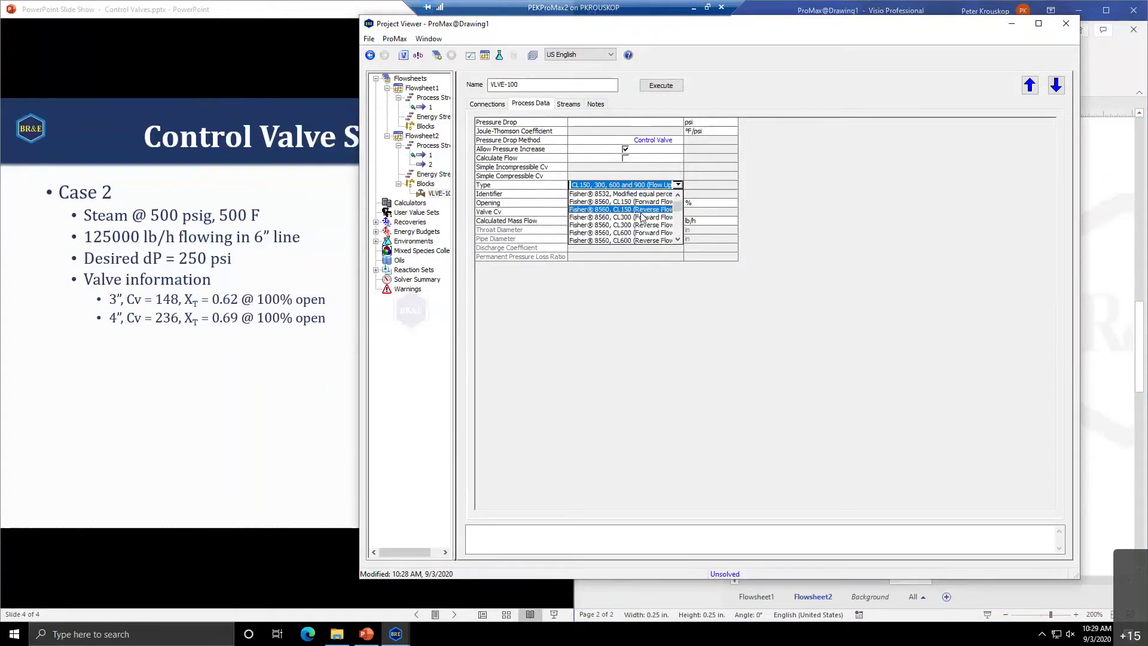
scroll(642, 217, down, 3)
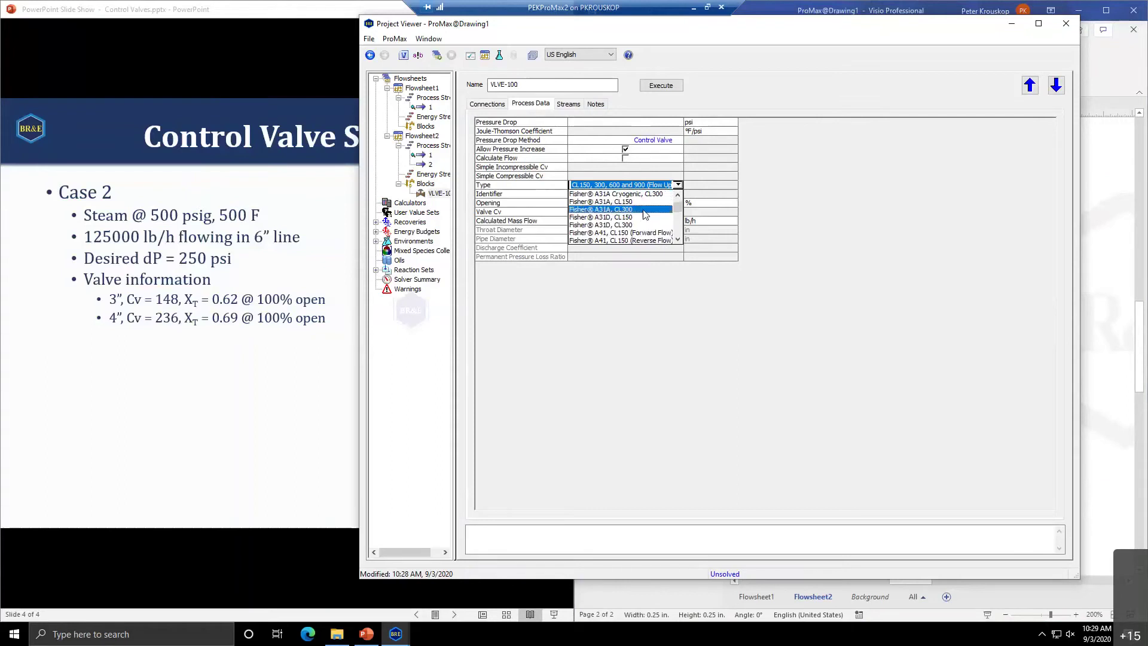
scroll(644, 214, down, 5)
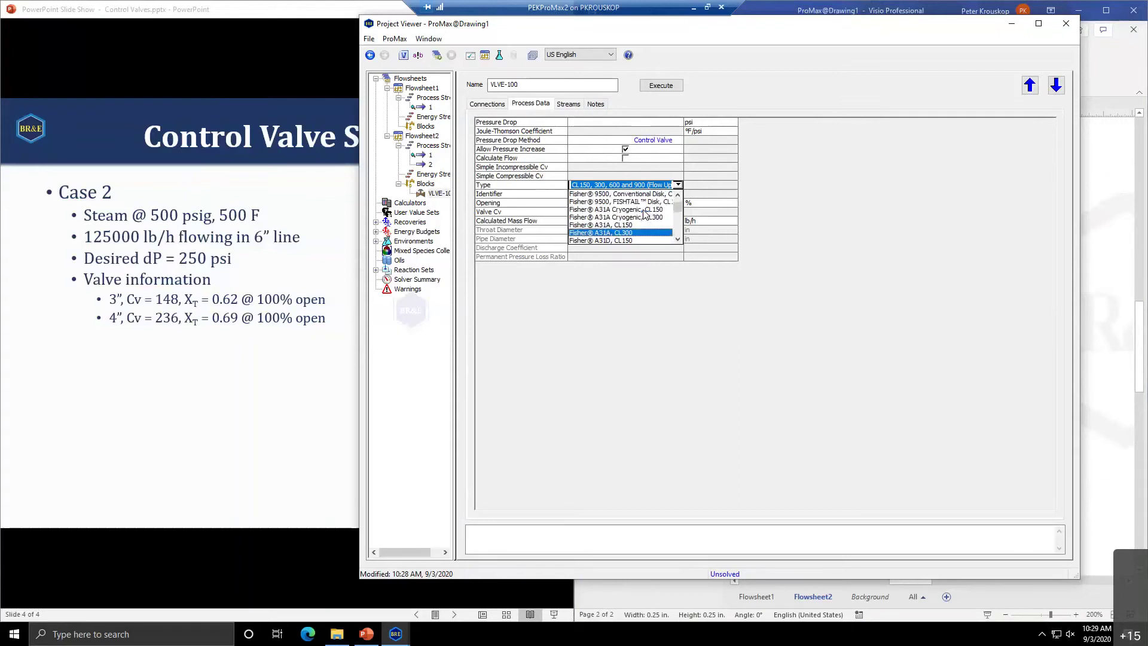
scroll(643, 210, down, 6)
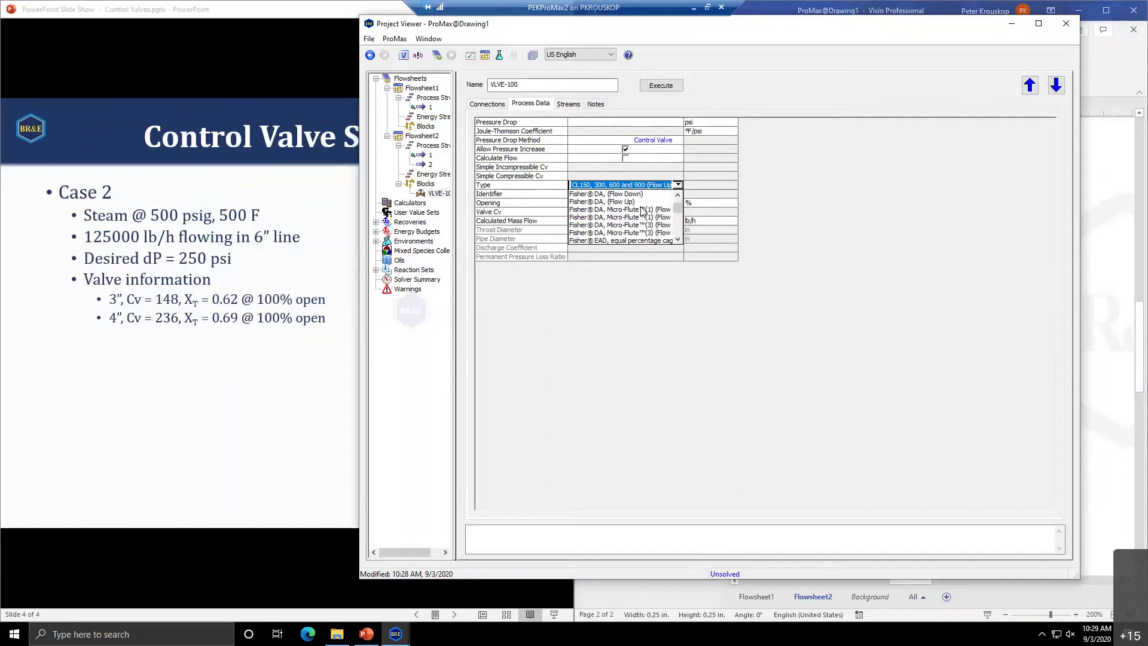
scroll(643, 211, down, 2)
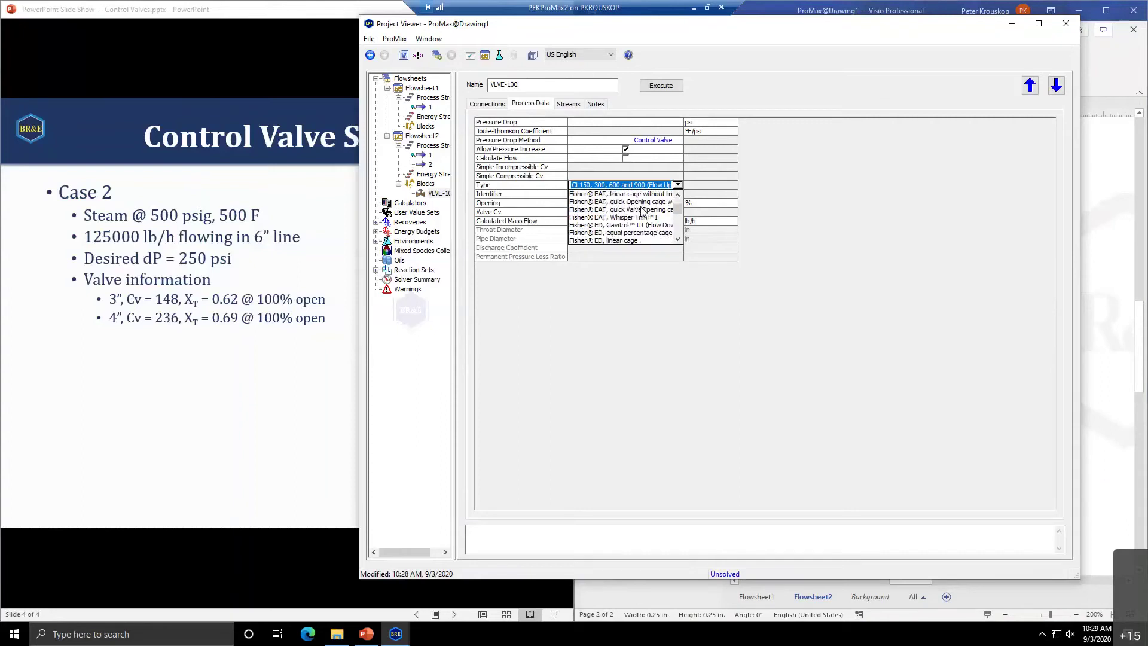
scroll(643, 211, down, 1)
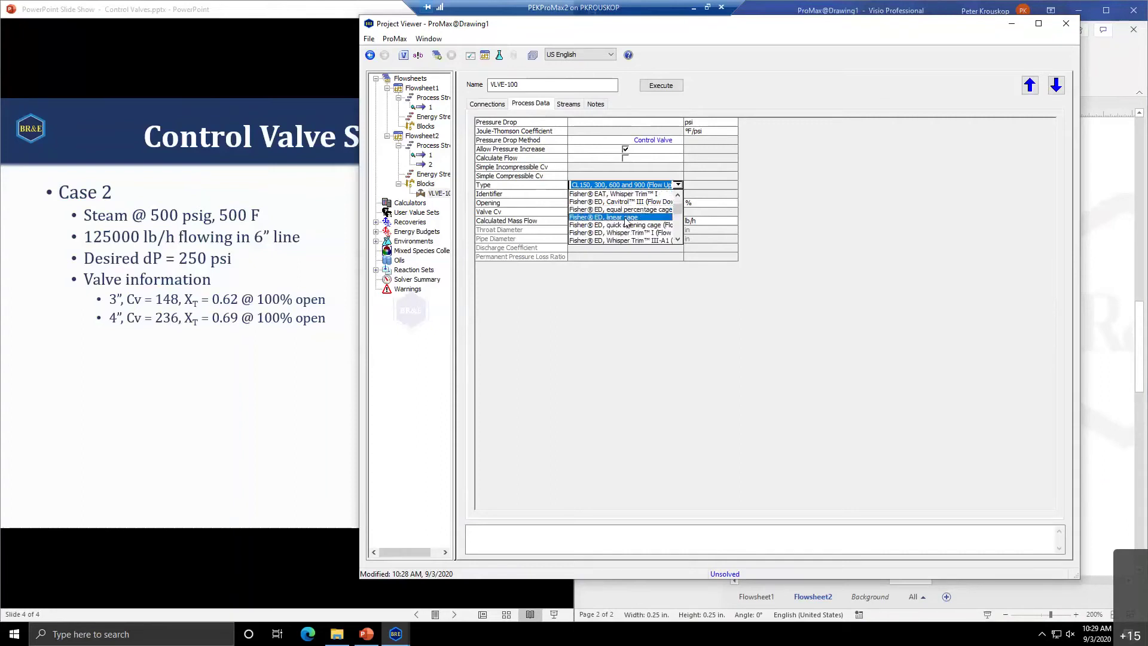
click(635, 217)
Confirm the Fisher ED linear cage, NPS 4, 4 3/8in port valve and move to Opening
click(633, 205)
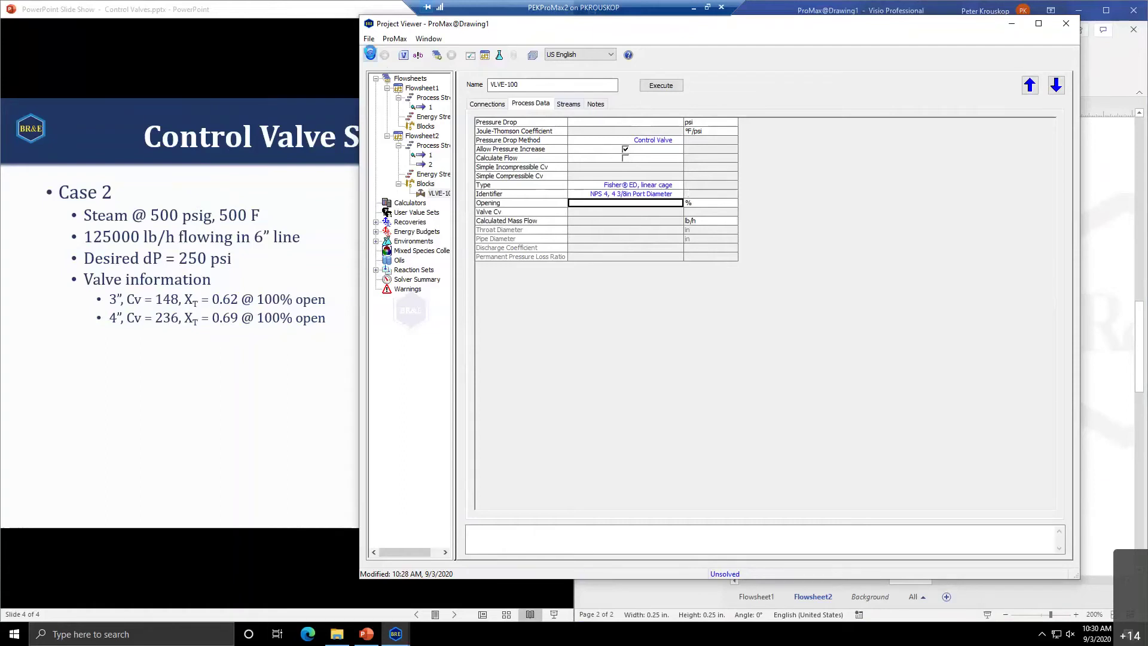
Set VLVE-100's opening to 64% and solve, giving a 220.099 psi pressure drop
click(371, 54)
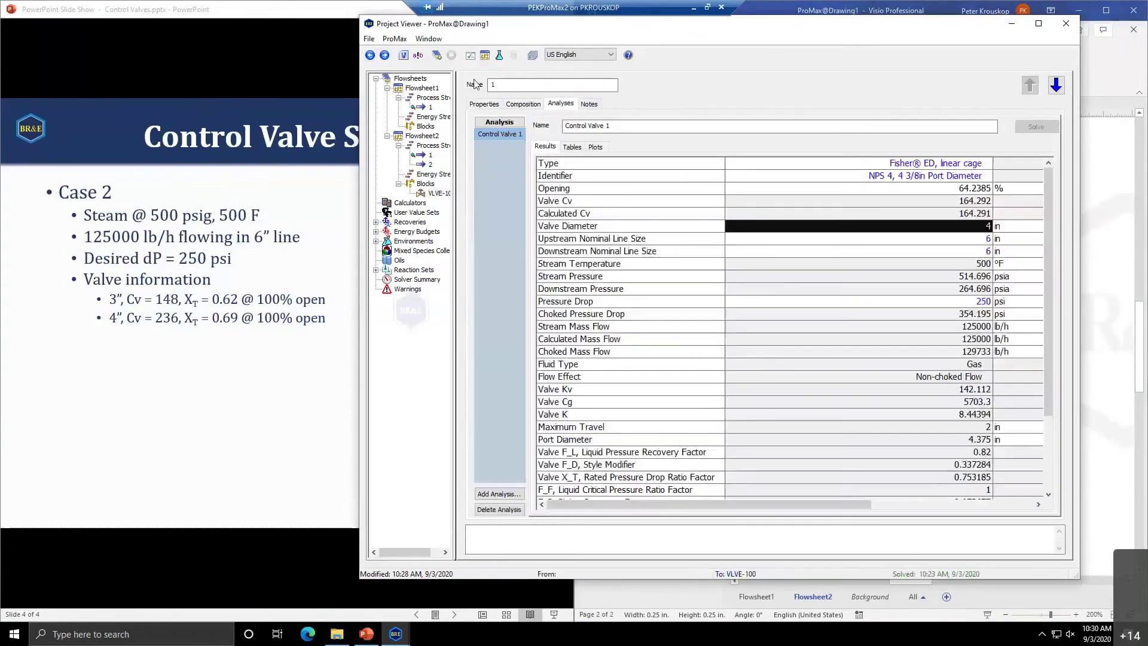
click(385, 55)
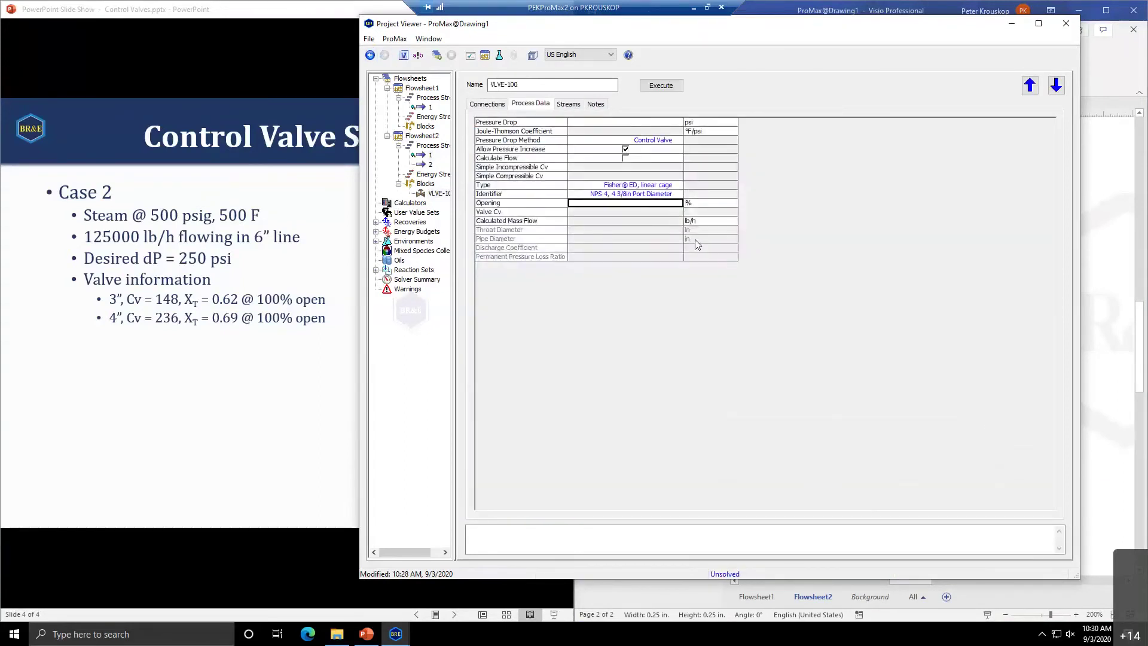
text(64)
key(Return)
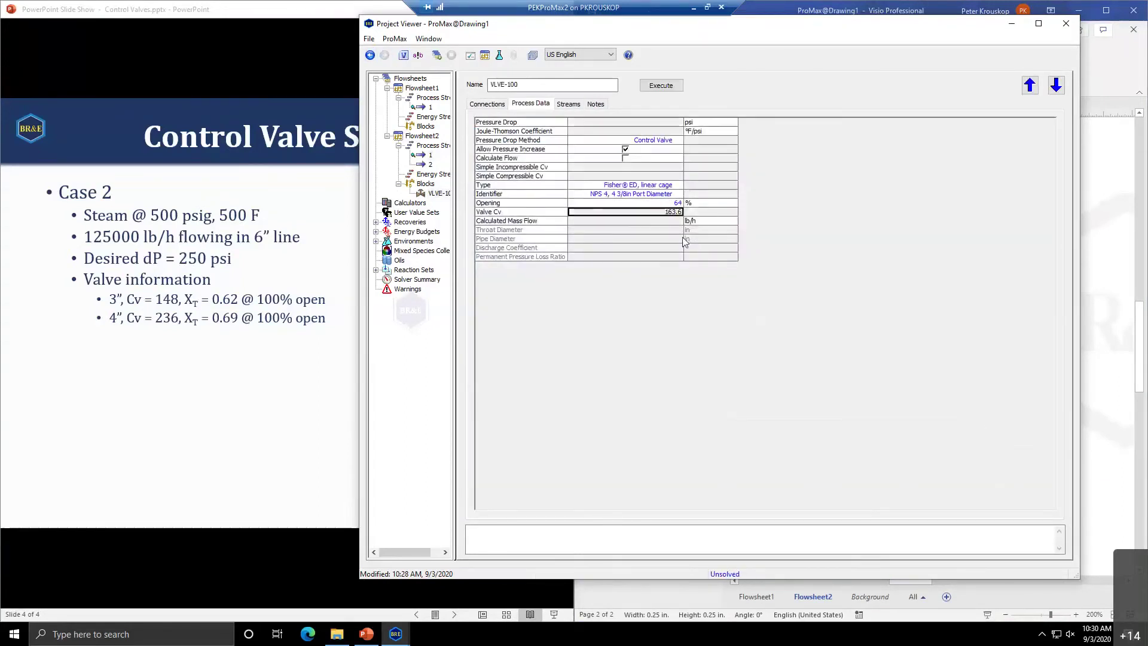
click(656, 122)
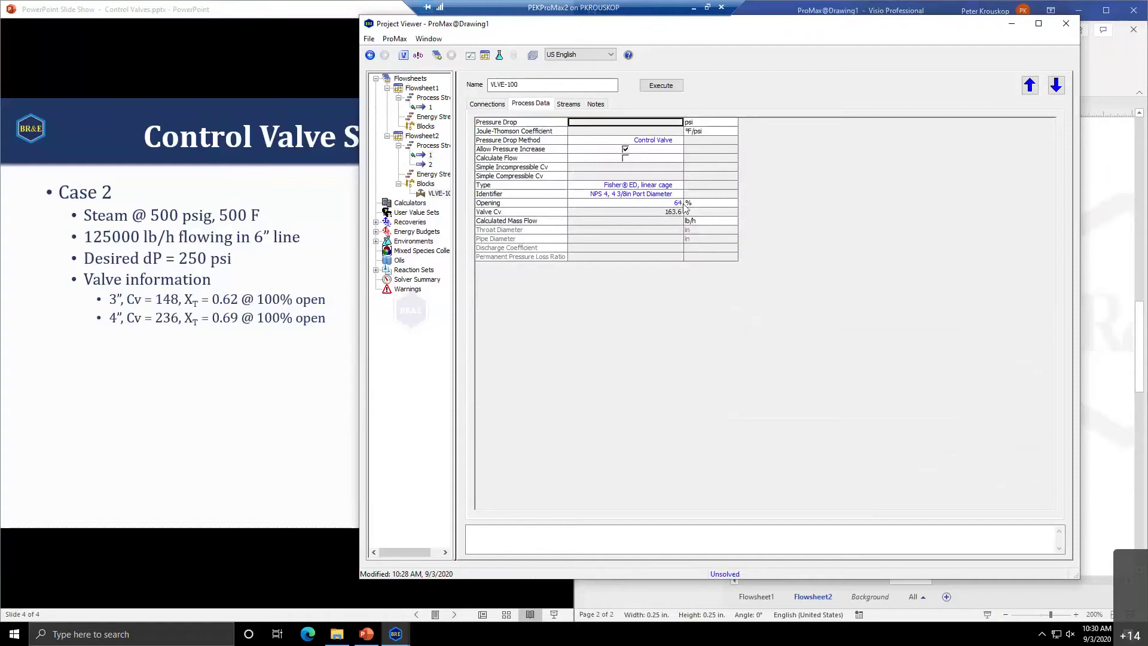
click(670, 87)
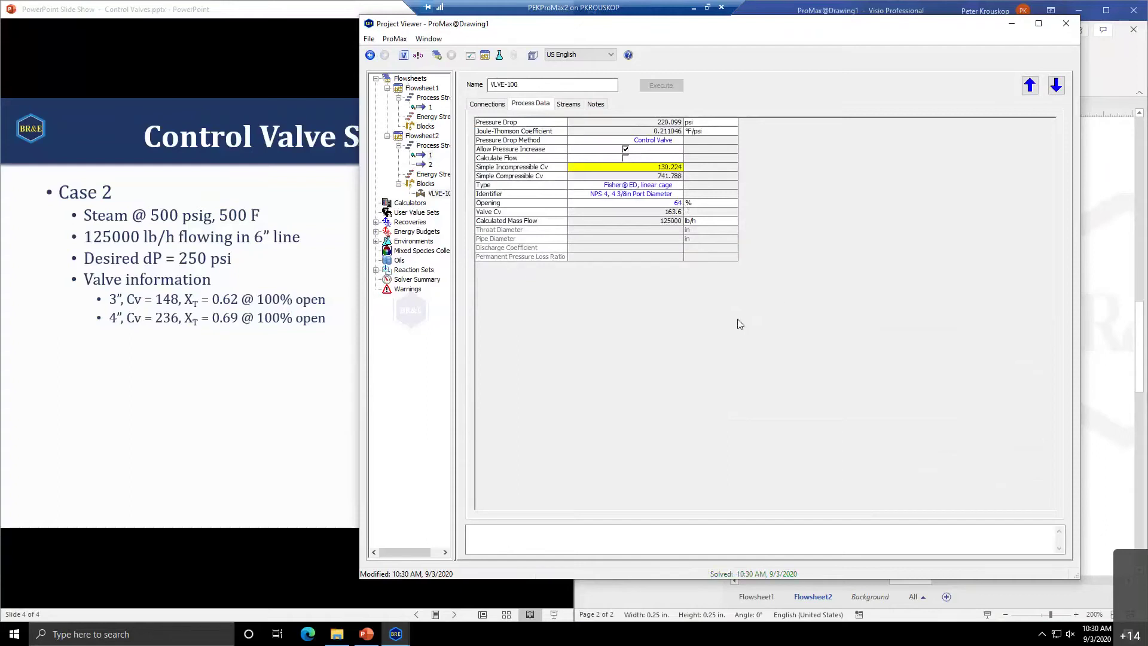
Reopen VLVE-100 from the flowsheet and re-solve it at 64.5% opening
click(1104, 331)
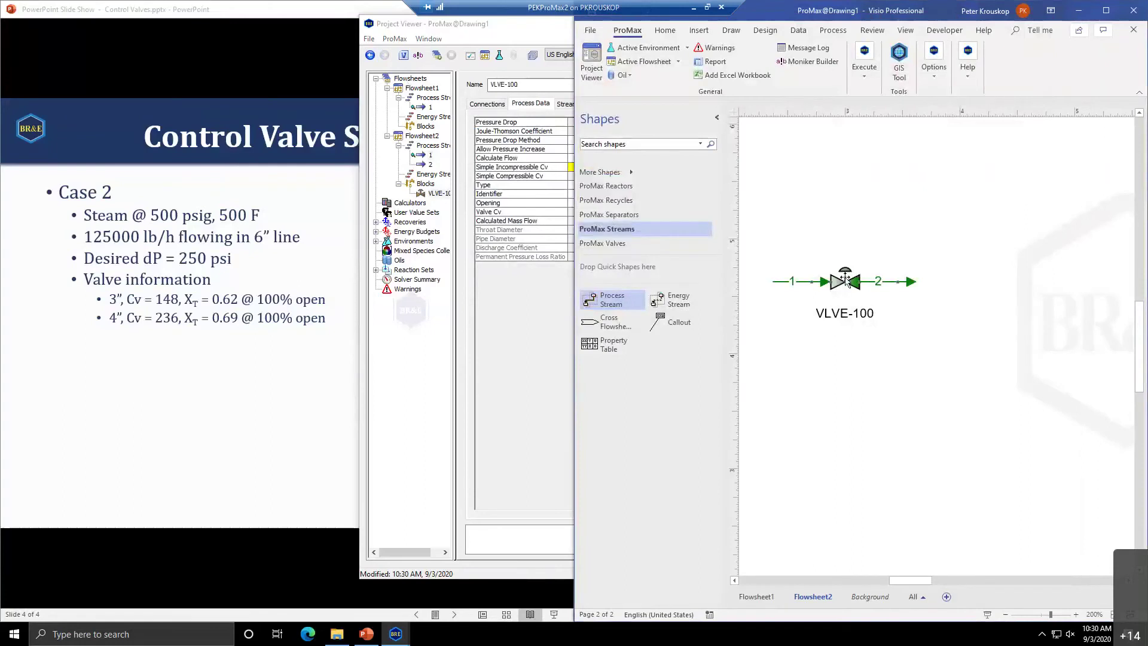
mouse_move(789, 282)
click(842, 317)
double_click(842, 317)
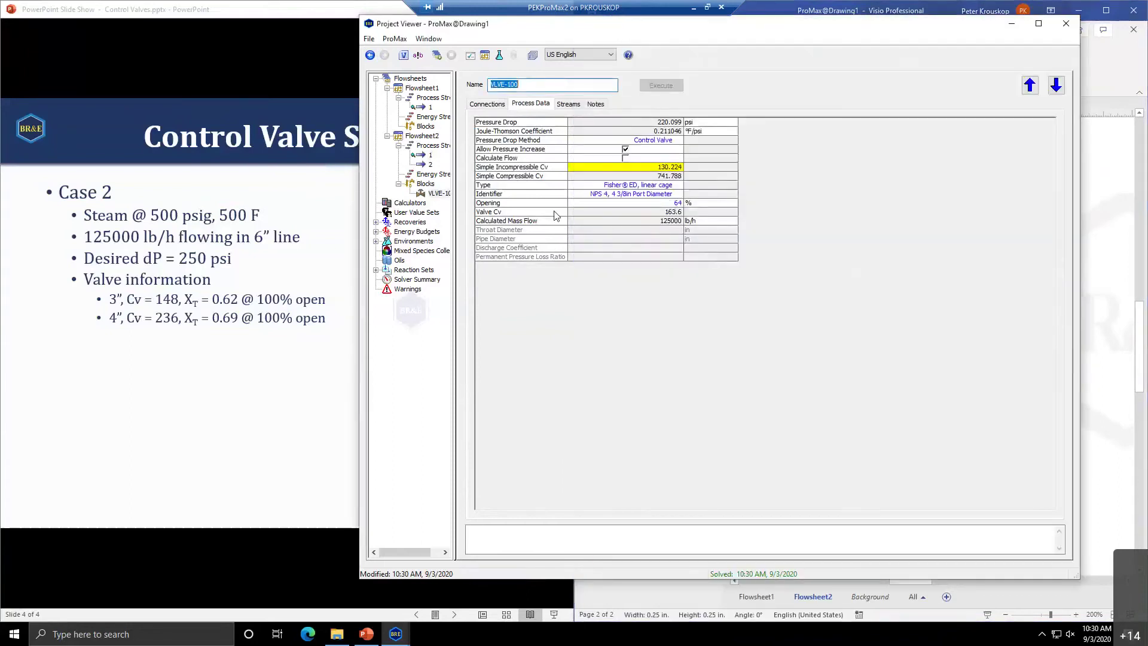
click(645, 213)
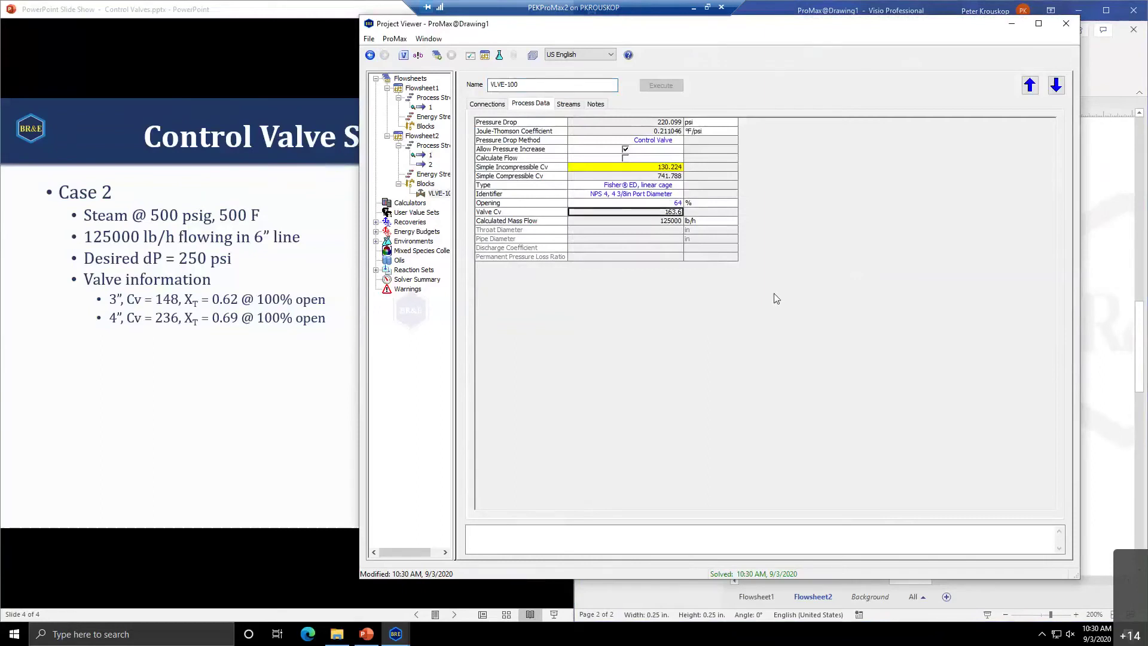
key(Up)
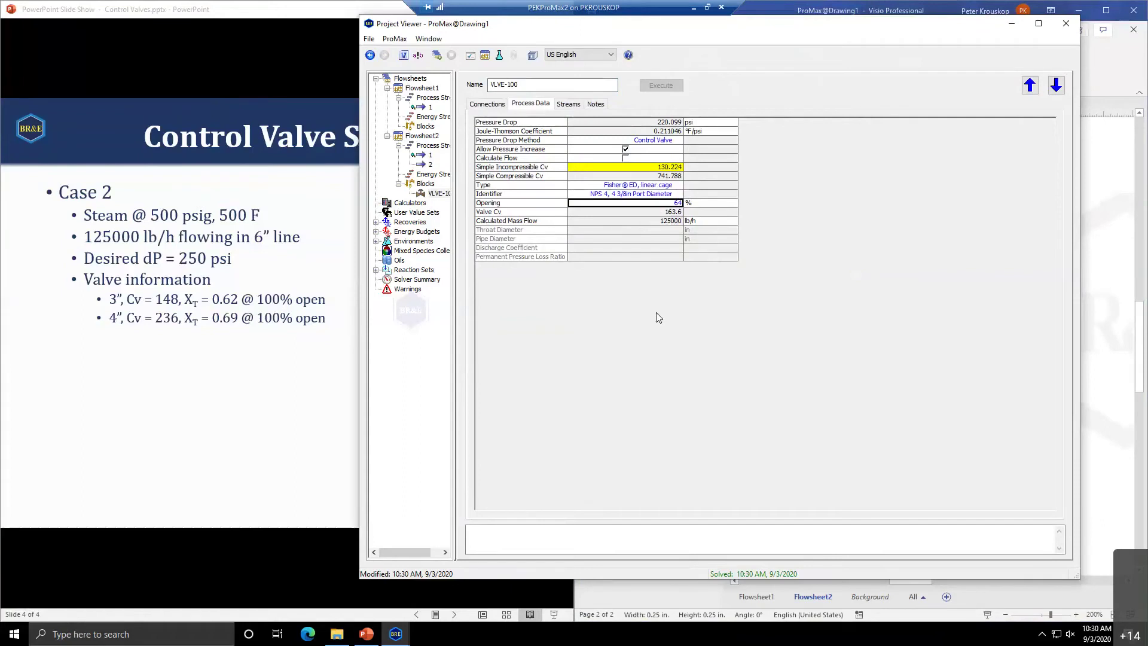
text(64.5)
key(Return)
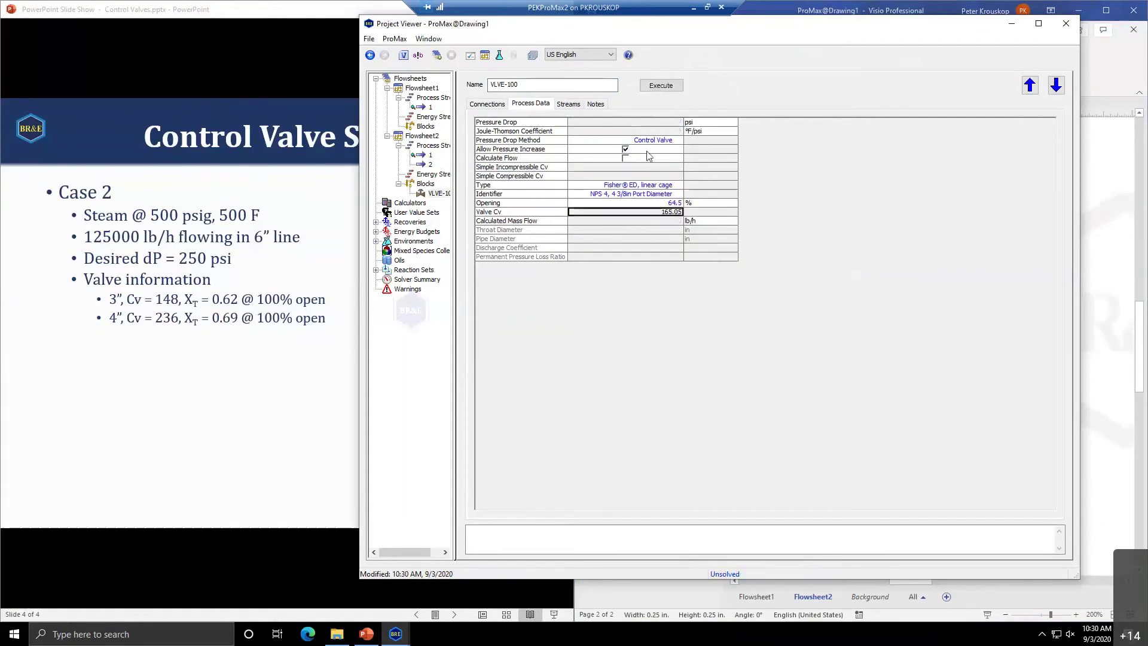
click(661, 84)
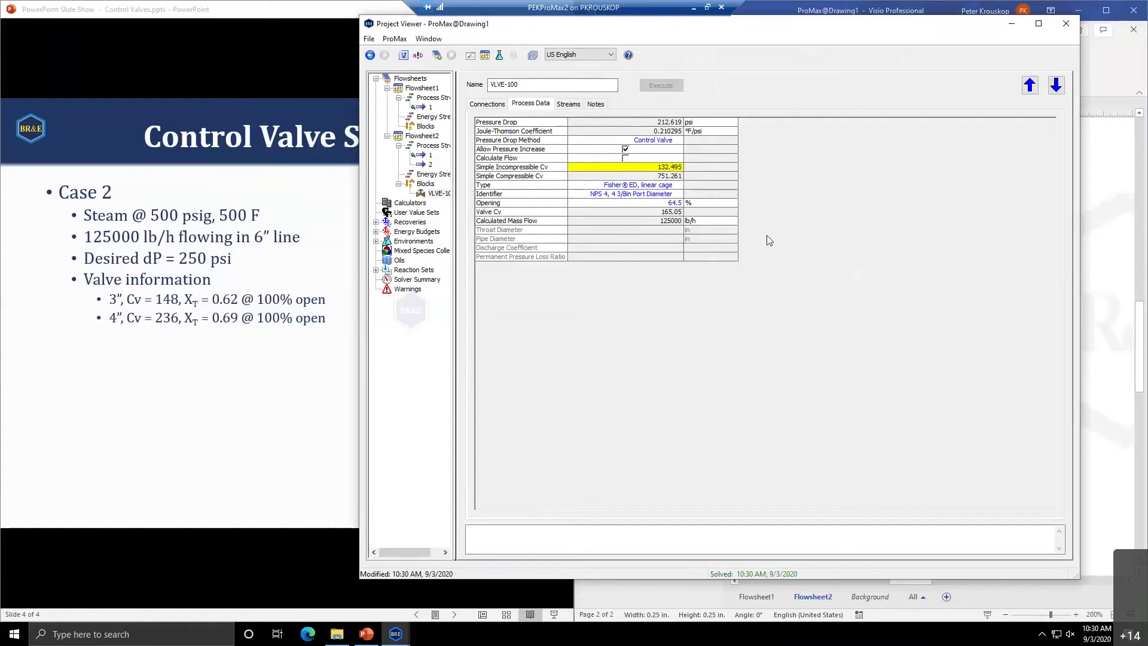
Change VLVE-100's opening to 63.5% and re-solve the valve
click(668, 203)
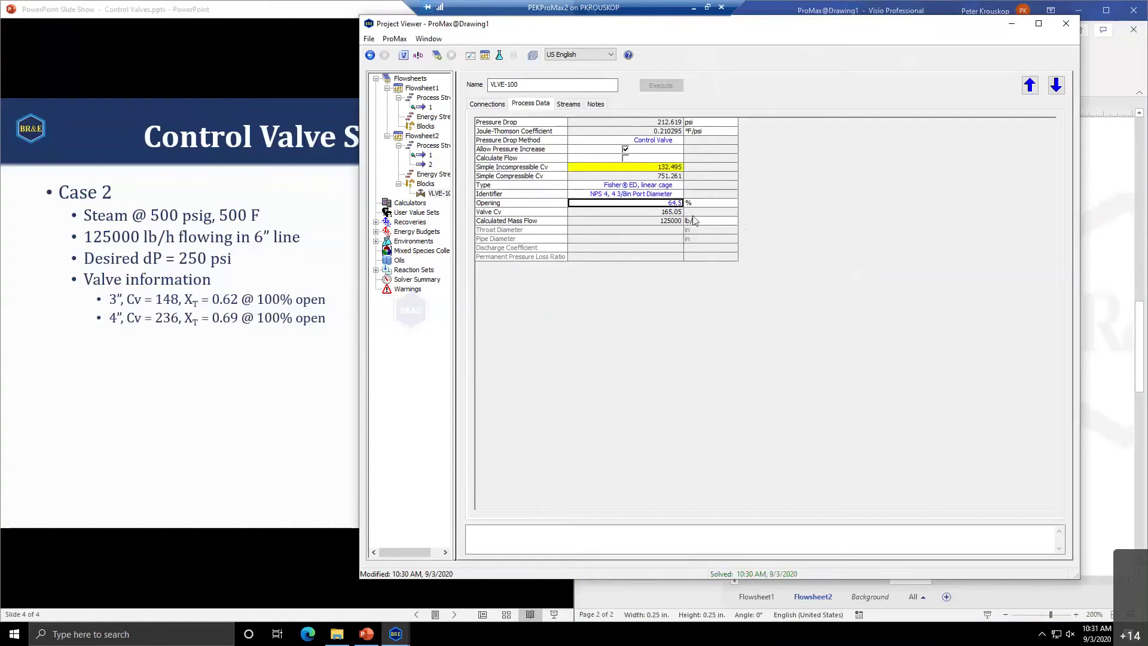
text(64.5)
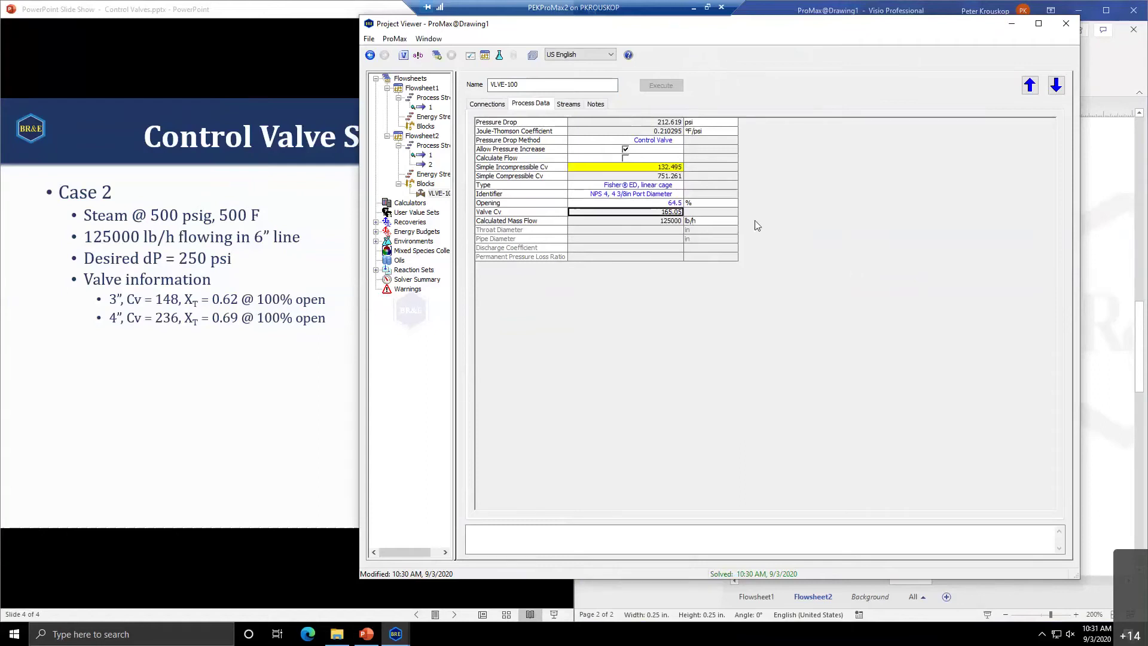
key(Return)
text(63.5)
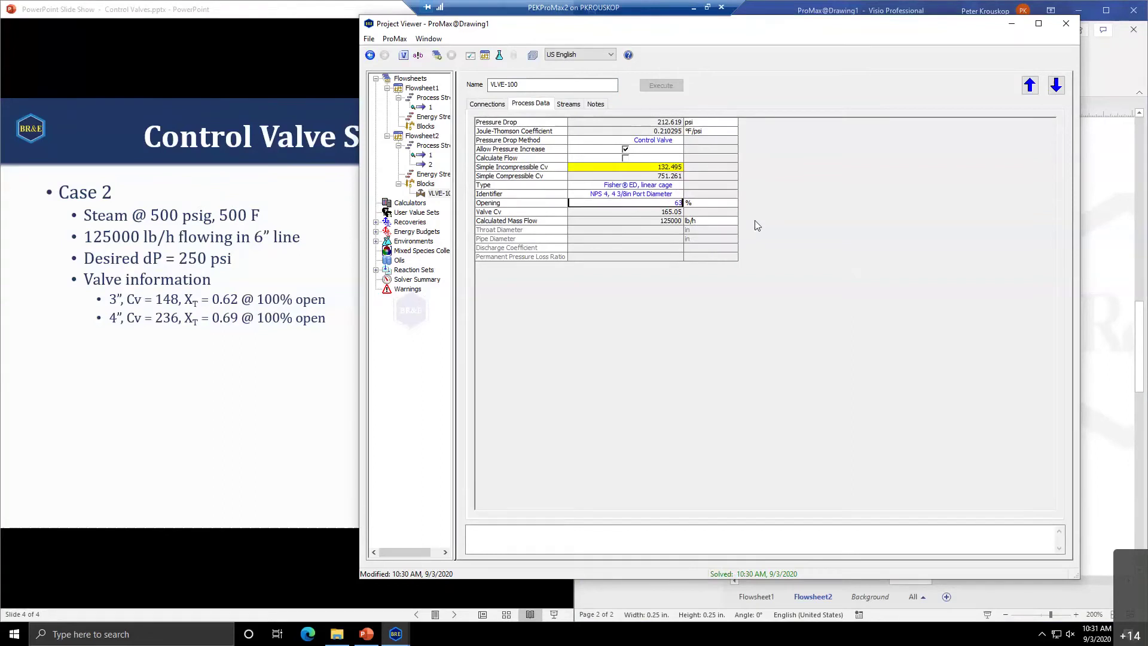
key(Return)
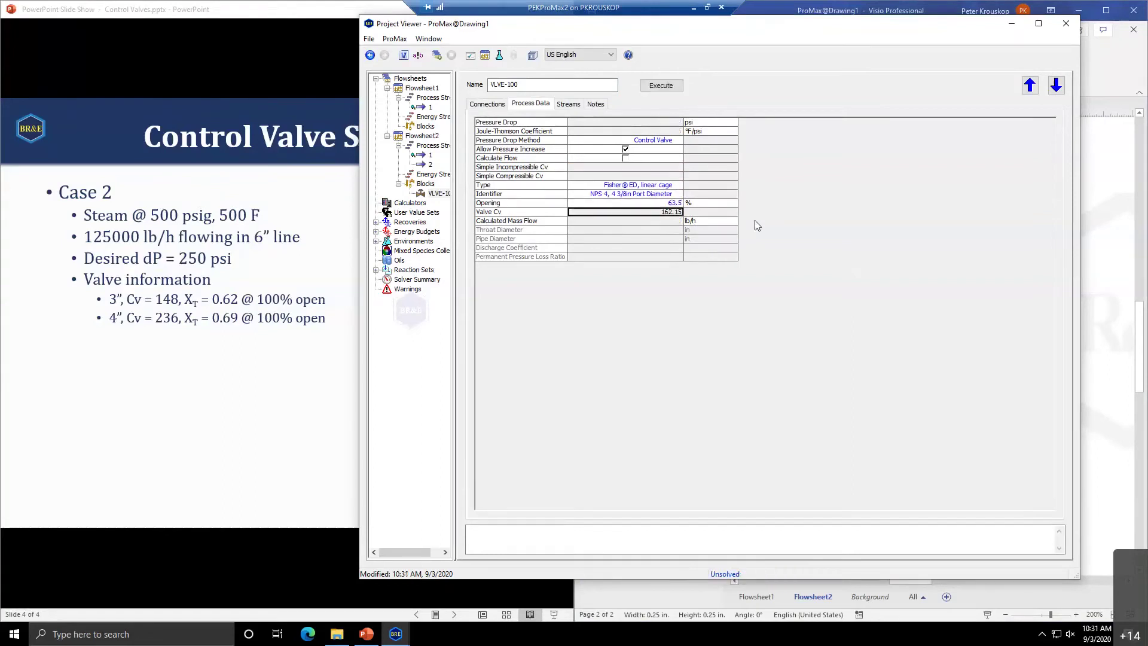
click(660, 86)
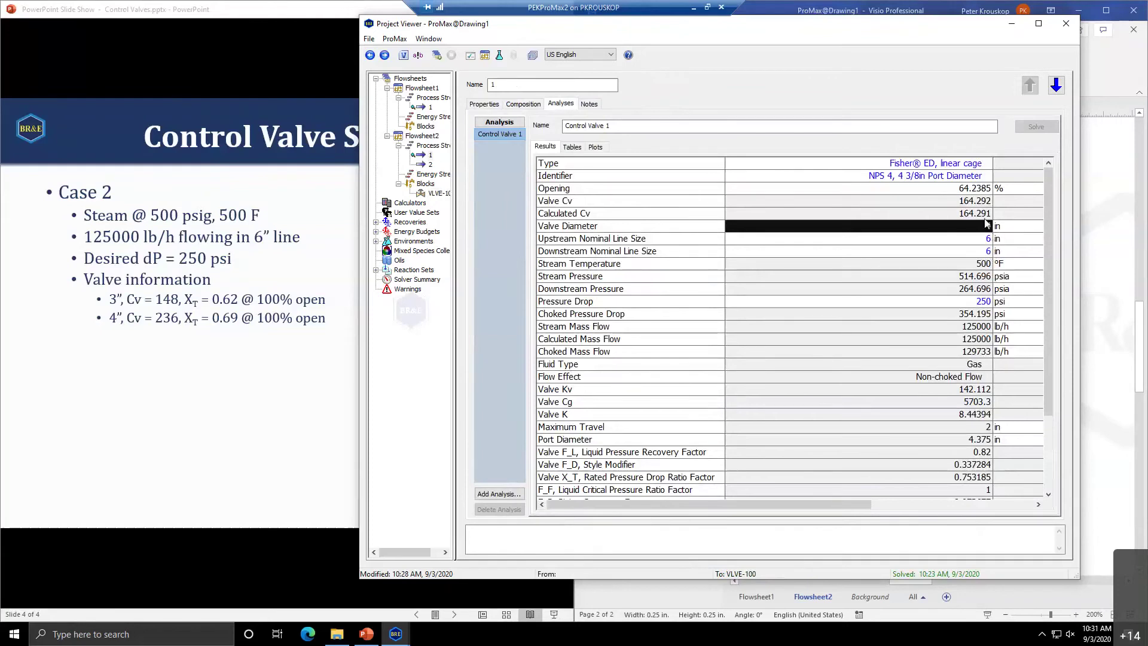
Confirm a 4 in valve diameter with 6 in downstream line size, then return to VLVE-100
click(987, 225)
click(935, 265)
click(971, 251)
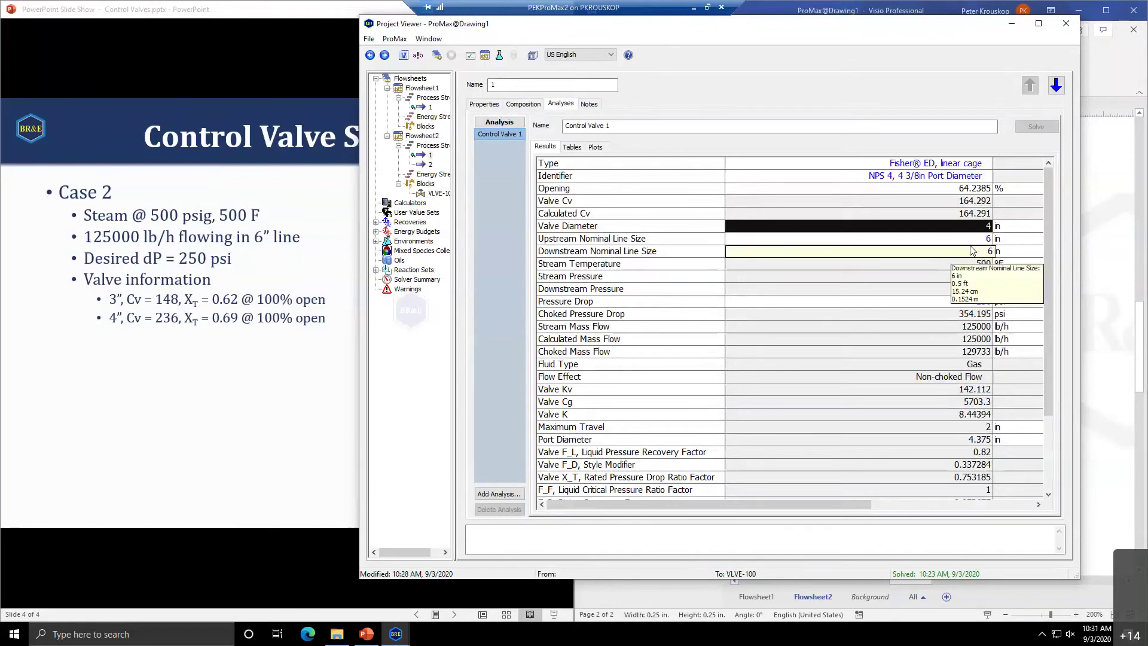
key(Return)
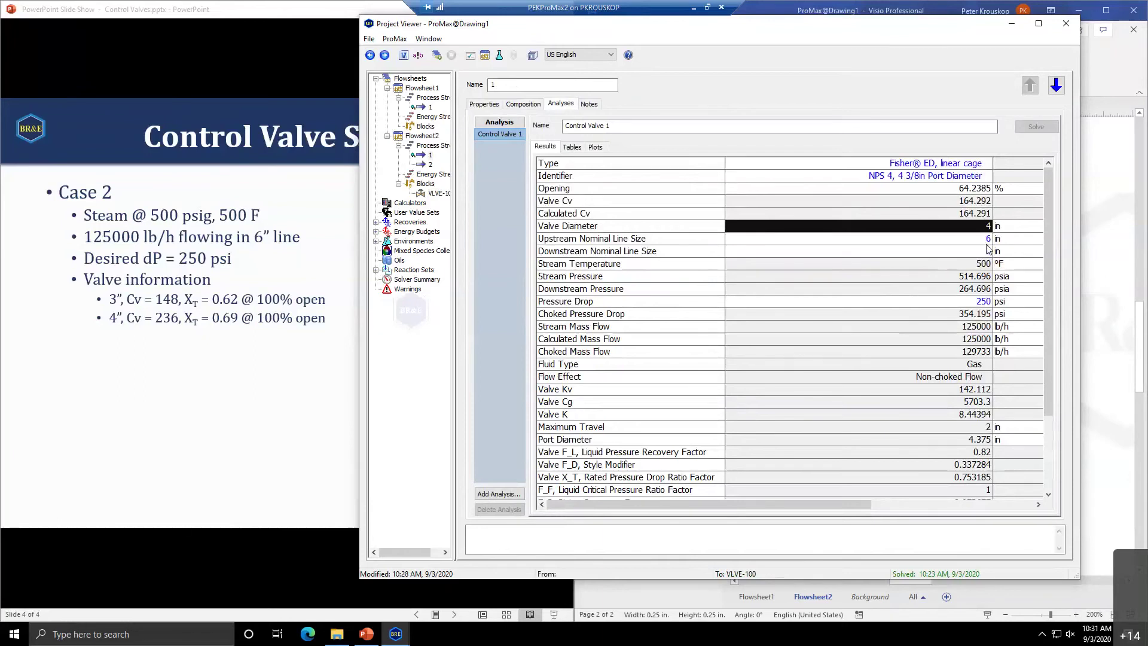
click(989, 226)
key(Return)
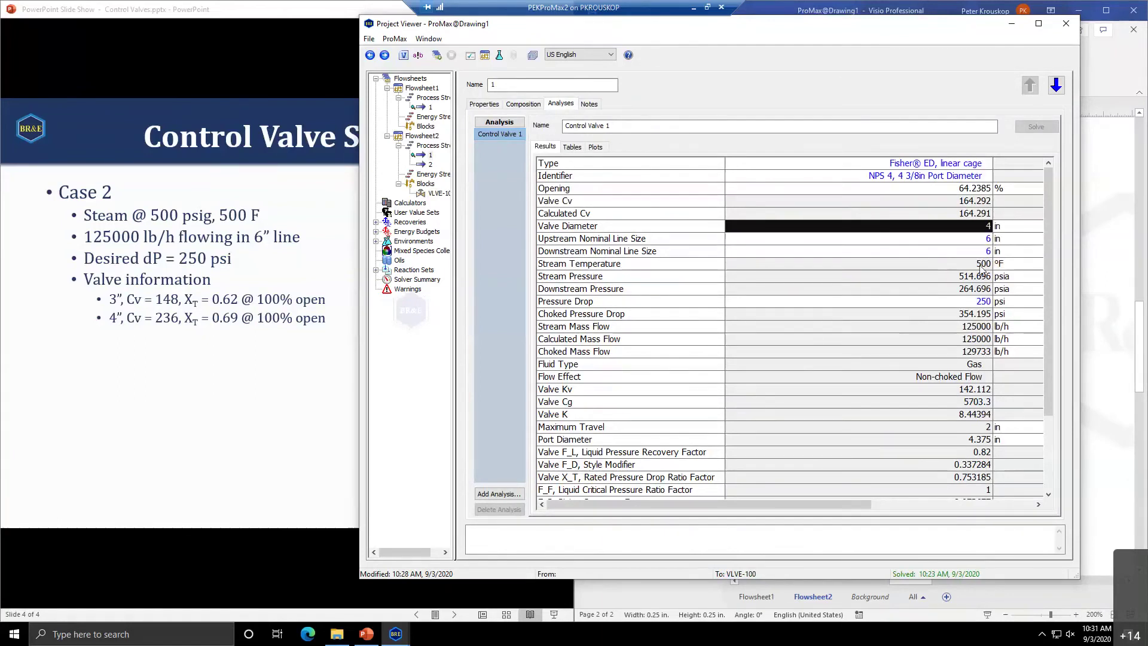
click(988, 230)
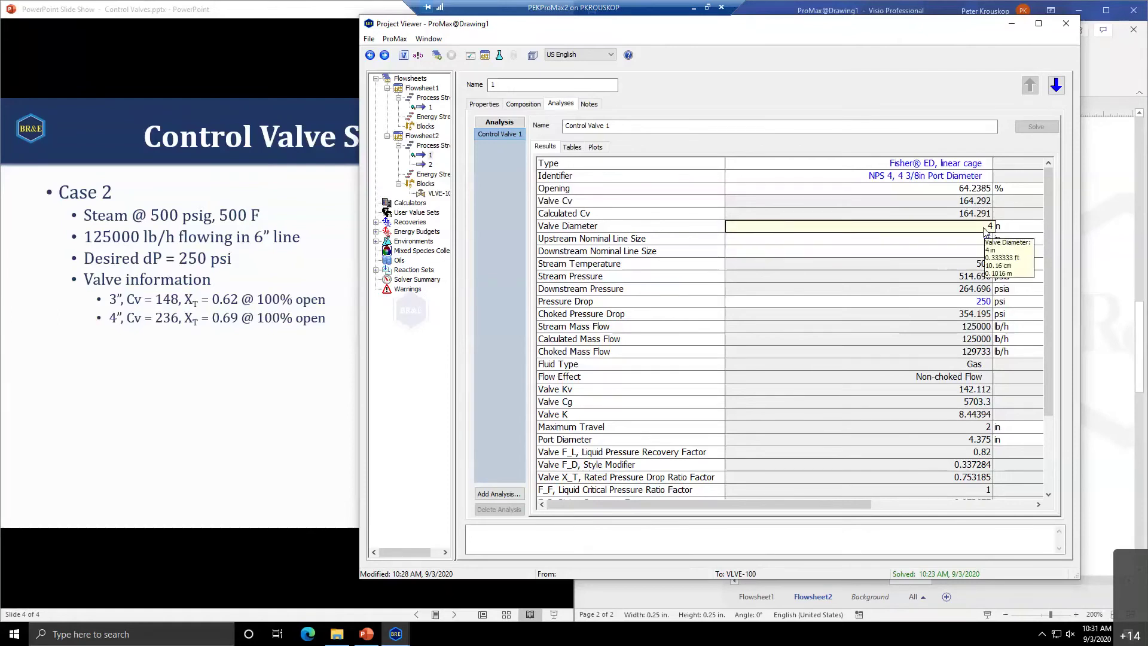
key(Return)
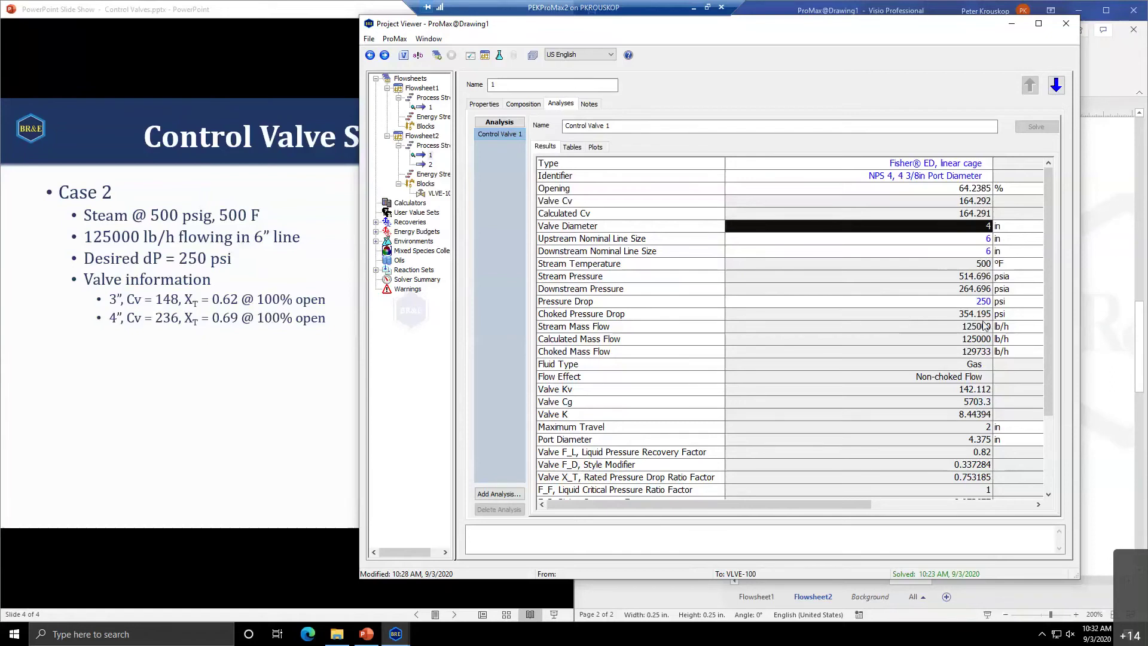
click(384, 55)
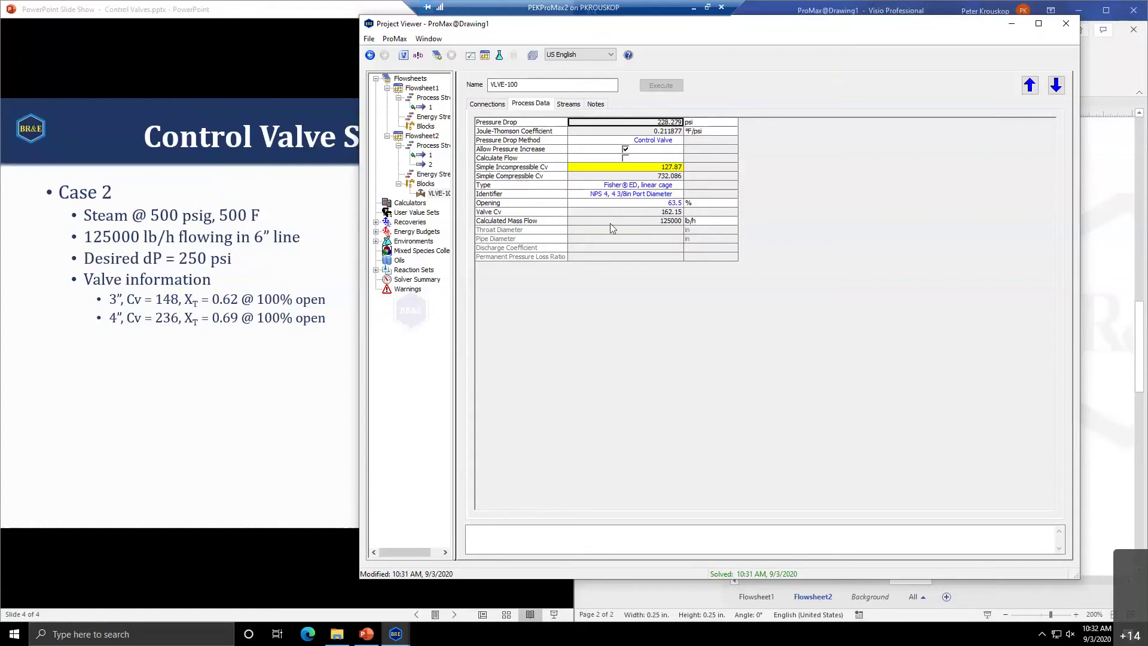
Switch VLVE-100's pressure drop method from Control Valve to Simple Cv
click(678, 142)
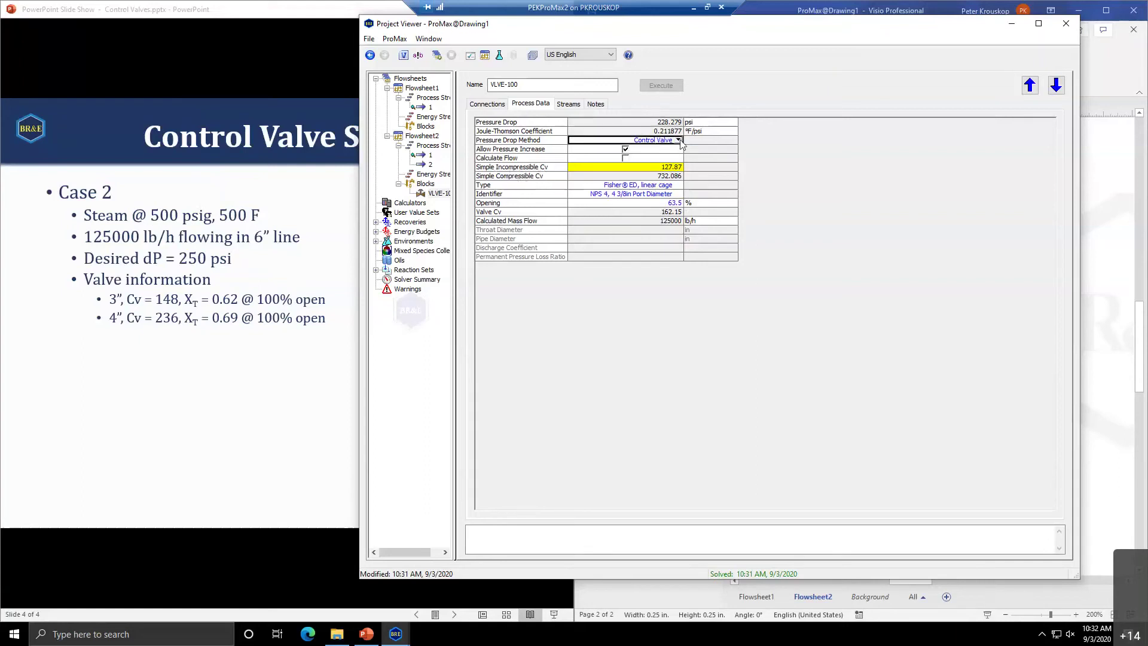
click(678, 142)
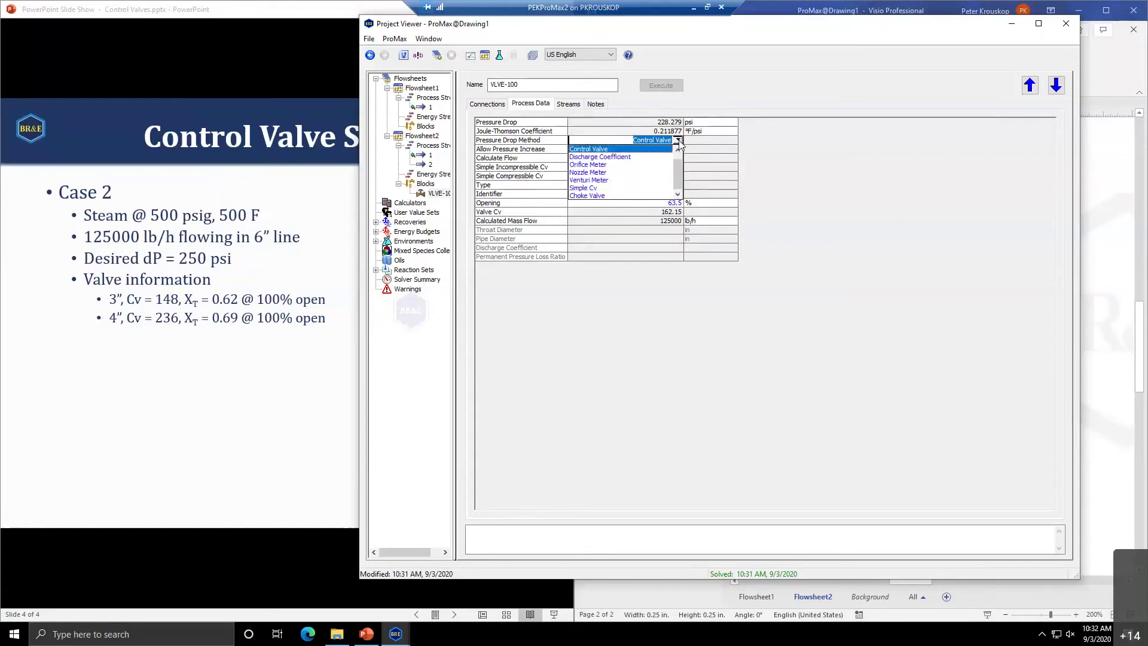
click(587, 189)
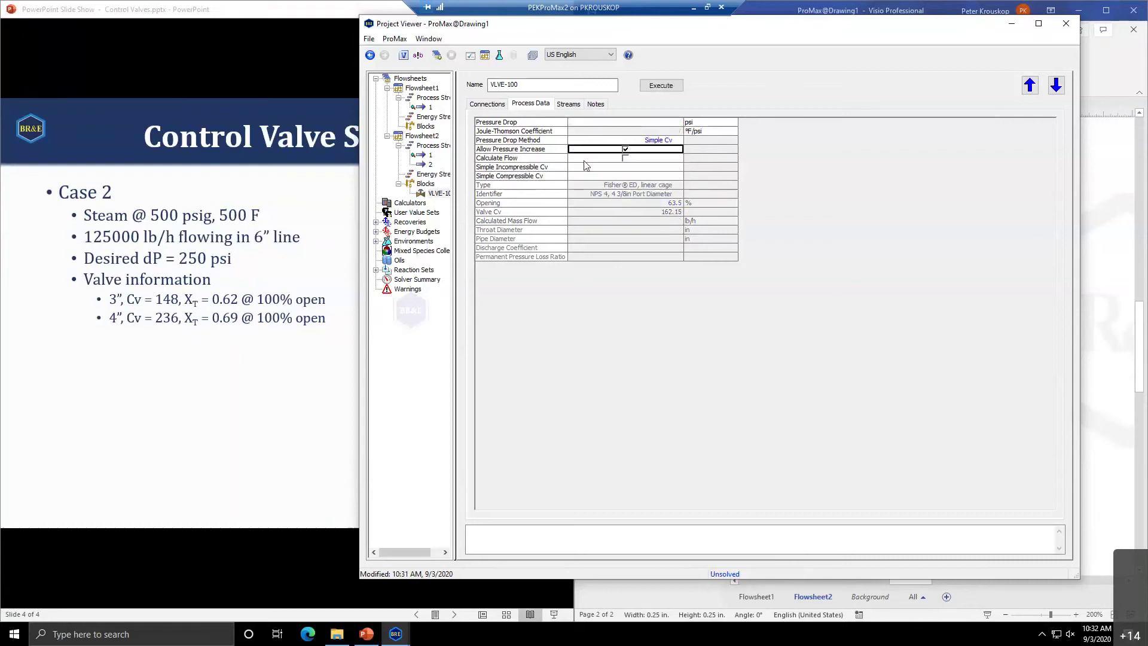
click(588, 167)
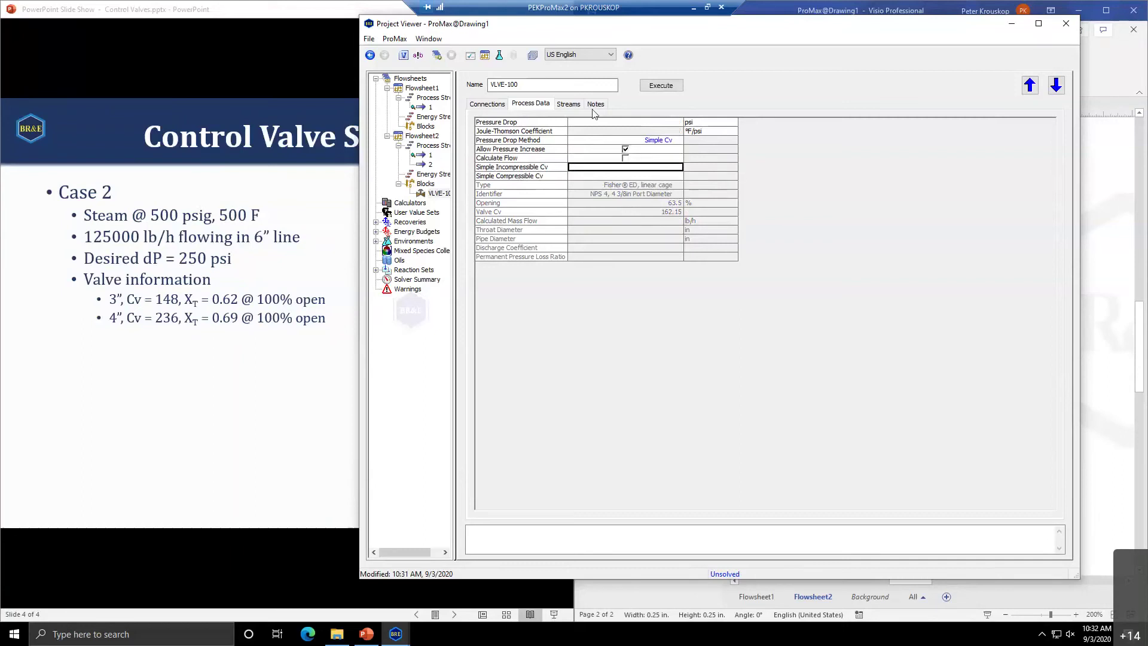
click(628, 55)
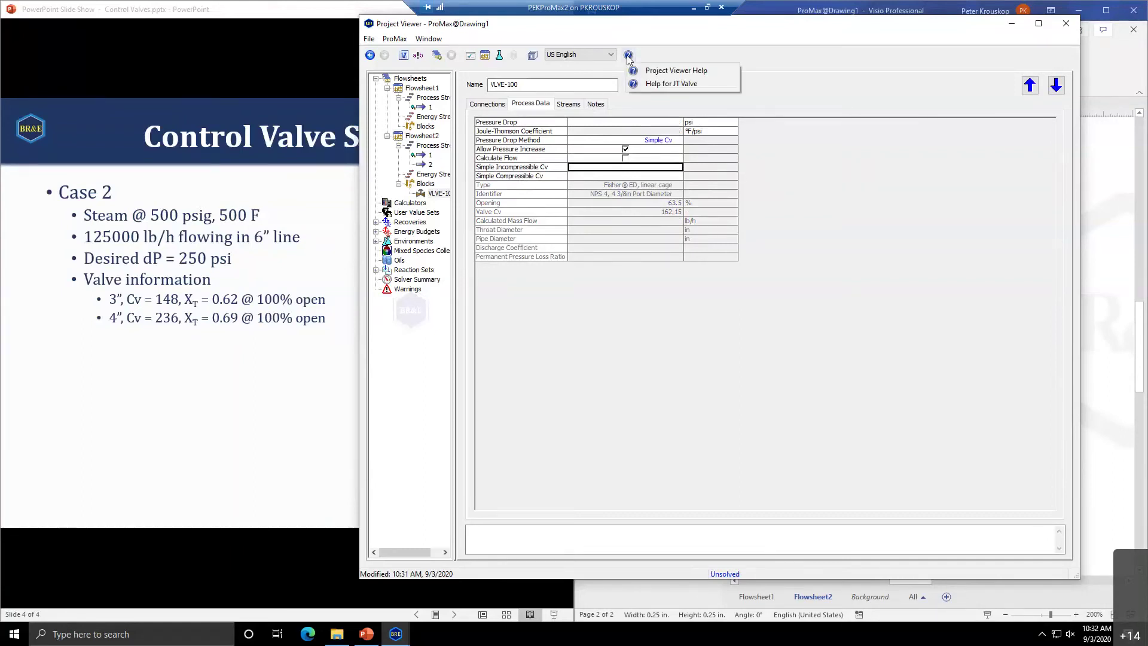
Open the JT Valve help's Process Data topic and expand the Simple Incompressible Cv equation
click(657, 85)
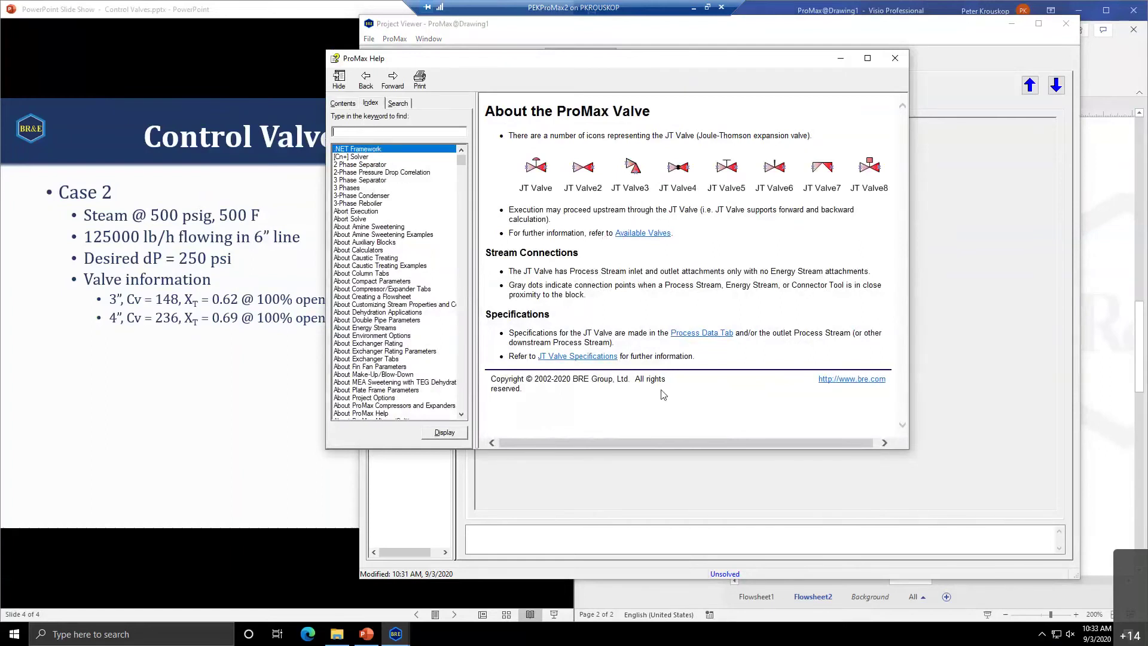
click(688, 335)
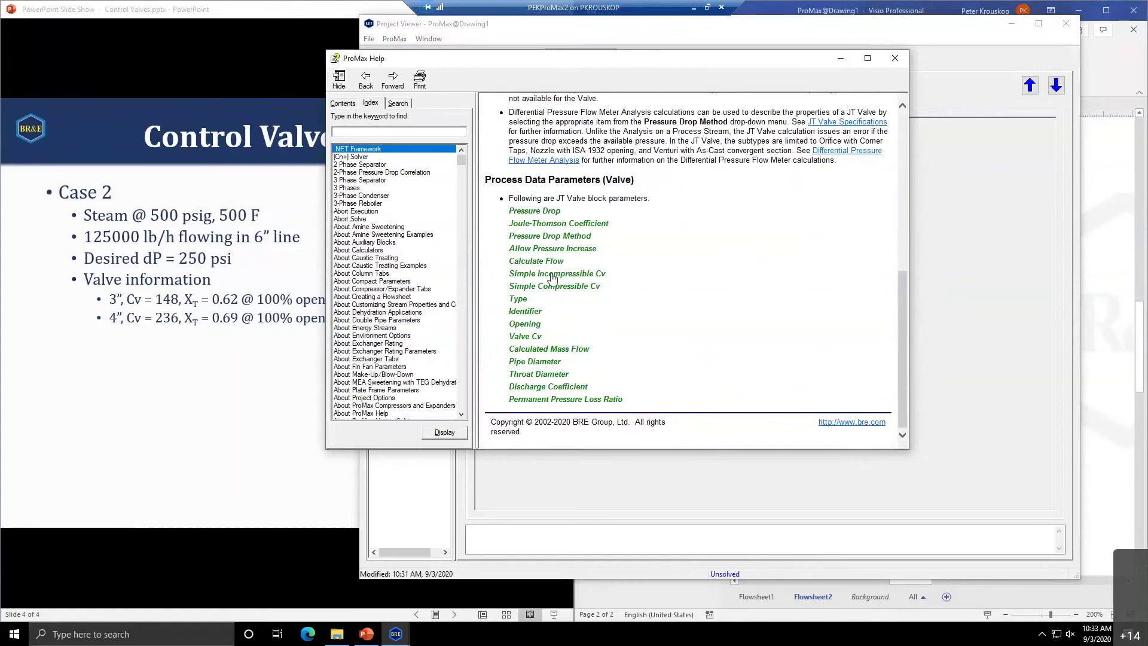
click(552, 277)
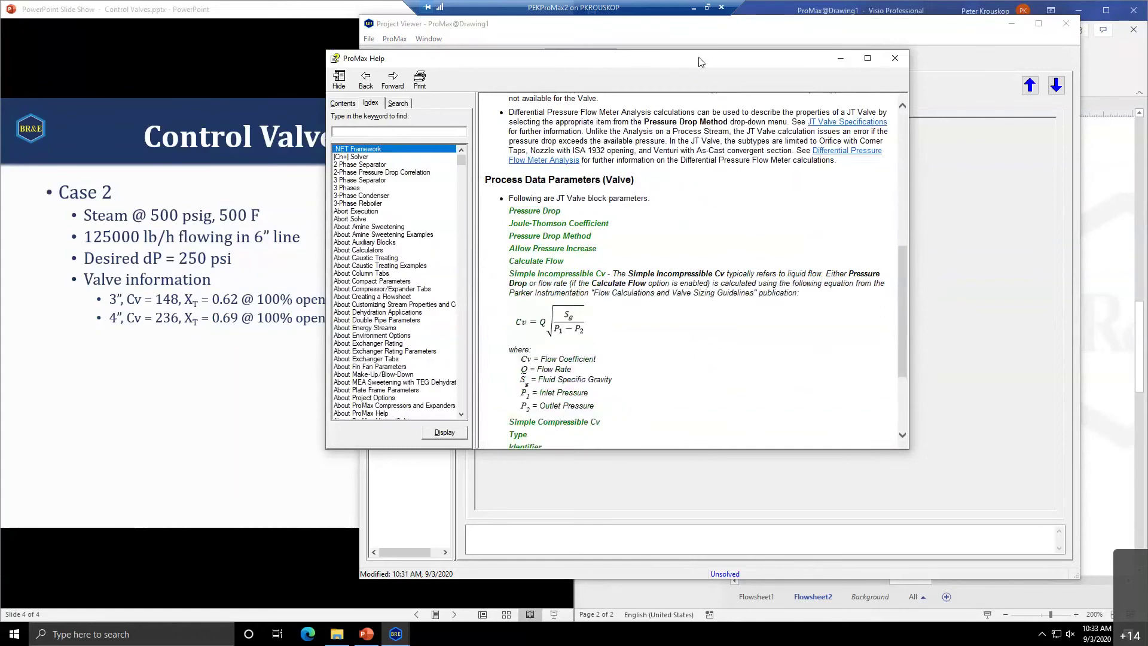
Move and enlarge the help window to read the Simple Incompressible Cv description
drag(698, 63, 652, 42)
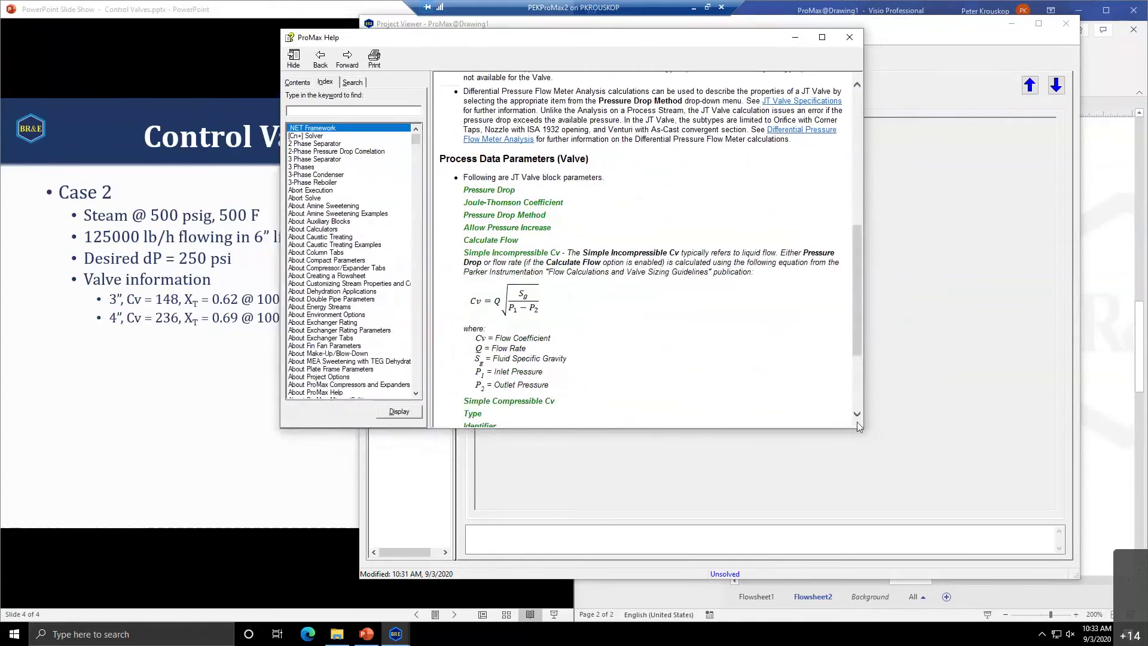
drag(831, 429, 831, 523)
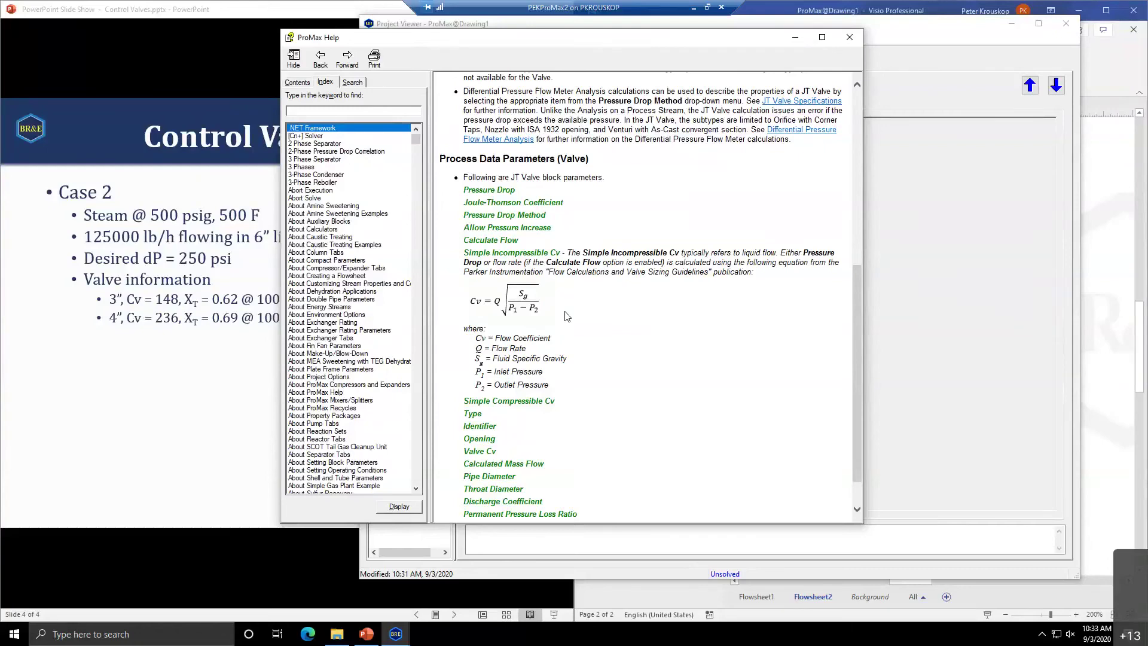
scroll(450, 504, down, 2)
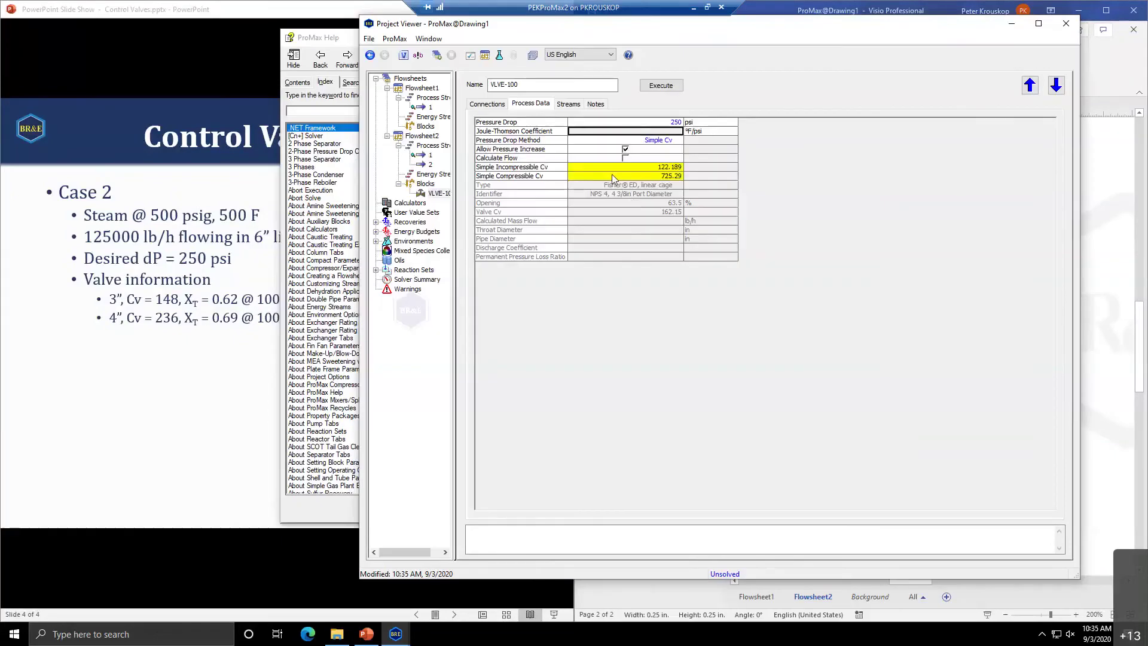
Review the Simple Compressible Cv and 250 psi Pressure Drop values, then return to stream 1's Control Valve 1 results
click(611, 175)
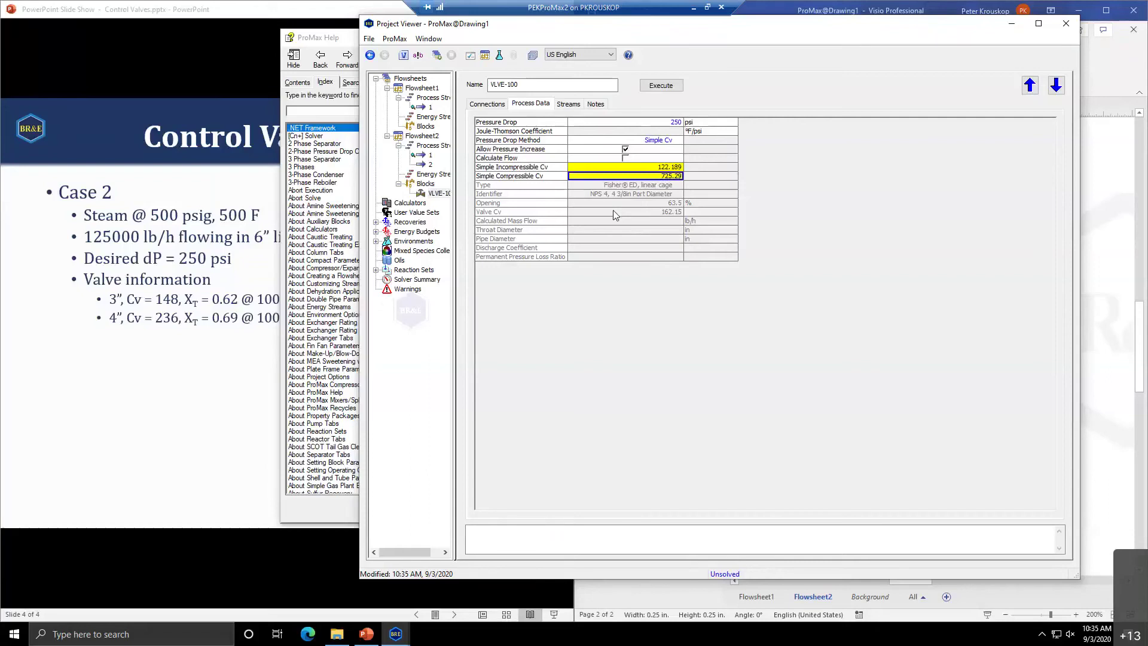
click(637, 123)
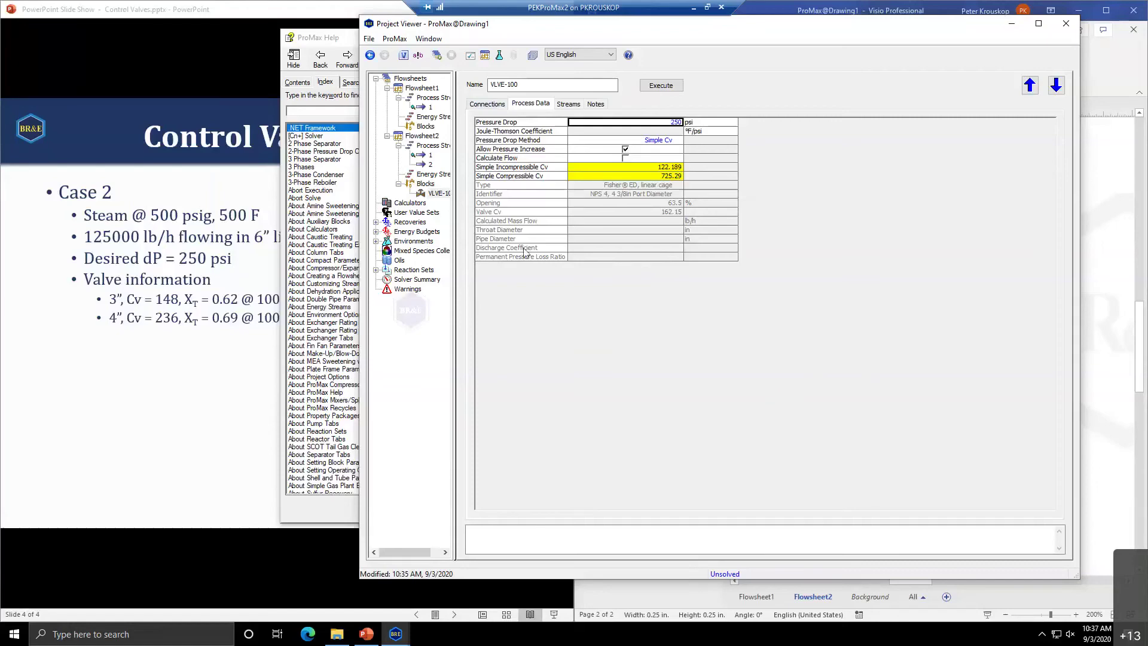
click(370, 55)
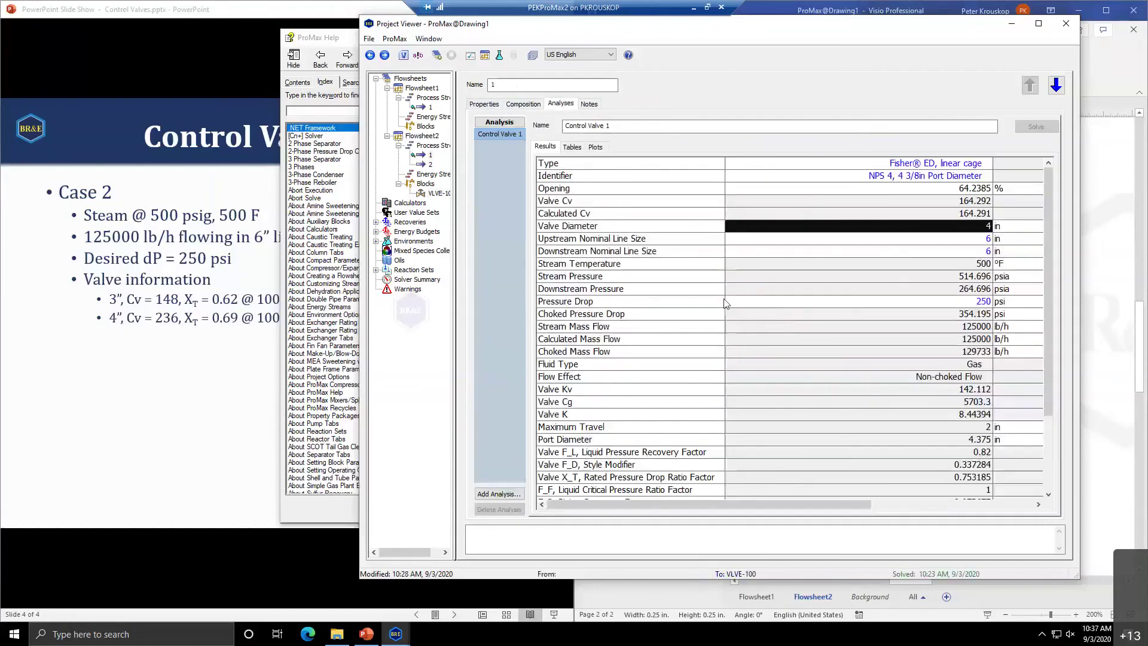
Display Control Valve 1's Valve Cv versus opening curve and list the Y Axis Data choices
click(596, 147)
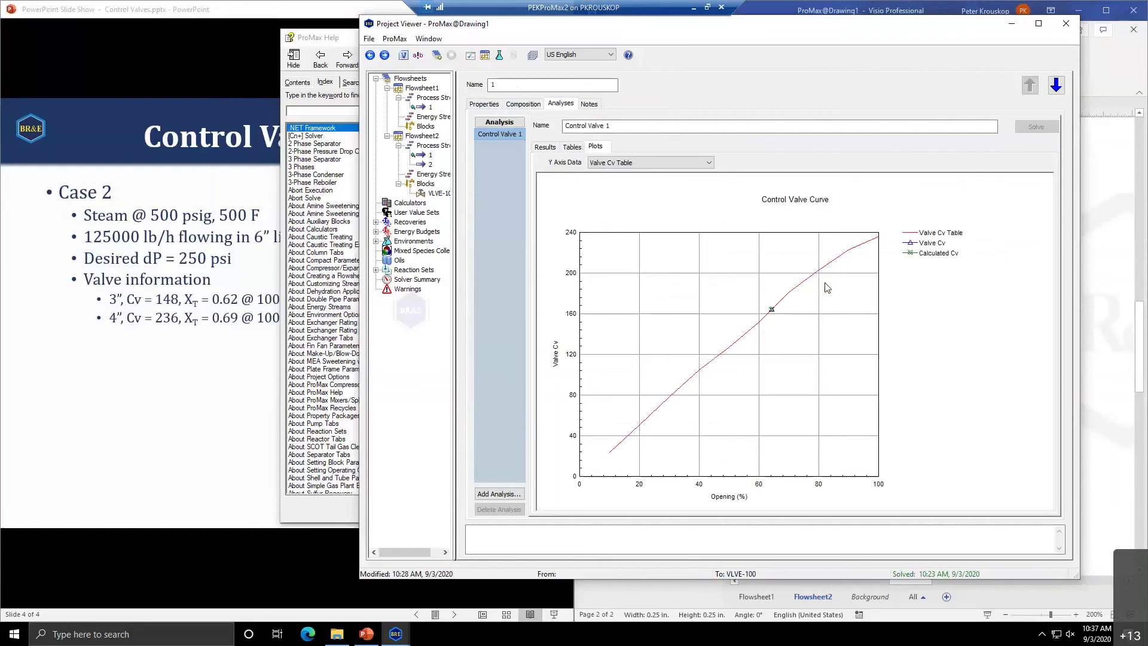
mouse_move(824, 271)
mouse_move(796, 340)
click(633, 163)
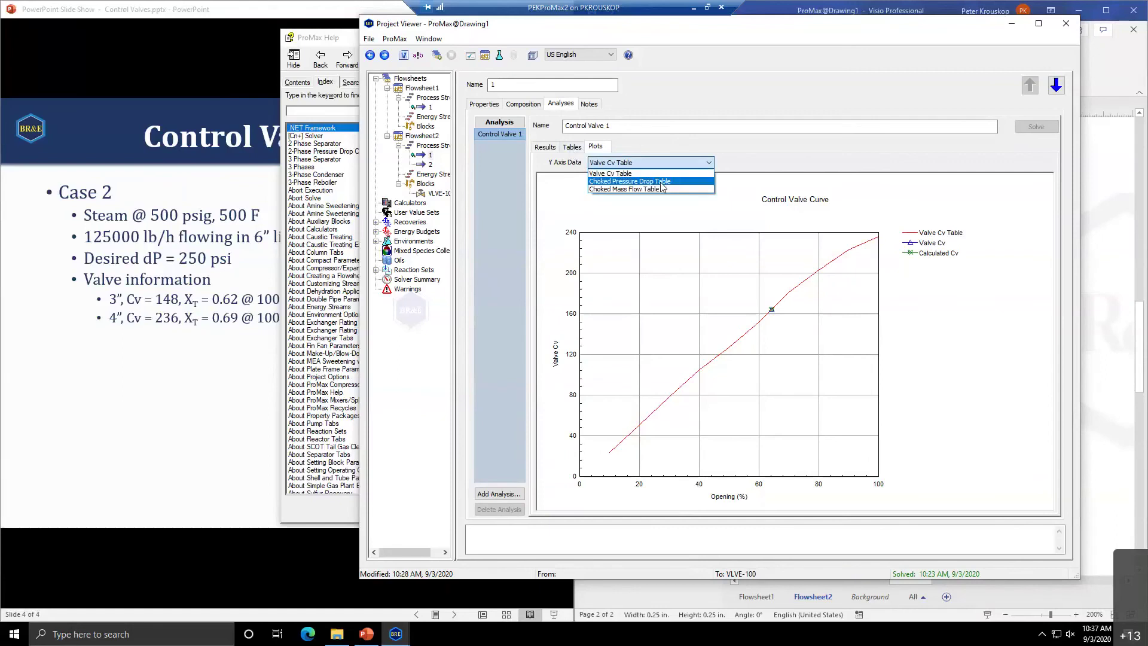
click(661, 182)
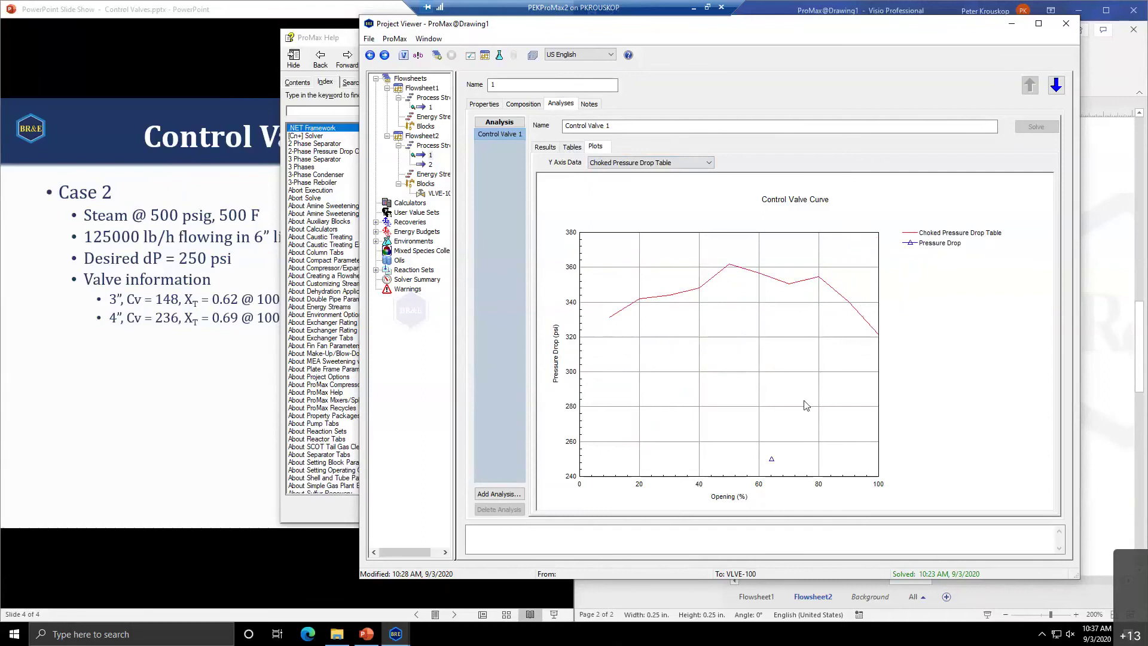
click(708, 164)
click(628, 181)
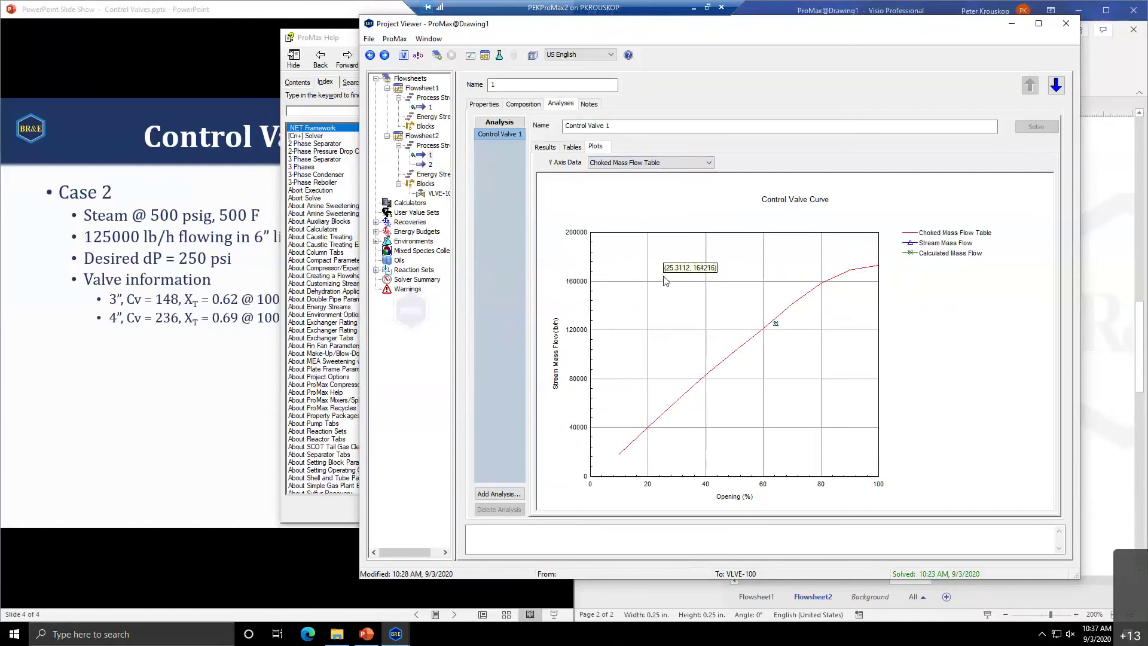
click(708, 162)
click(670, 232)
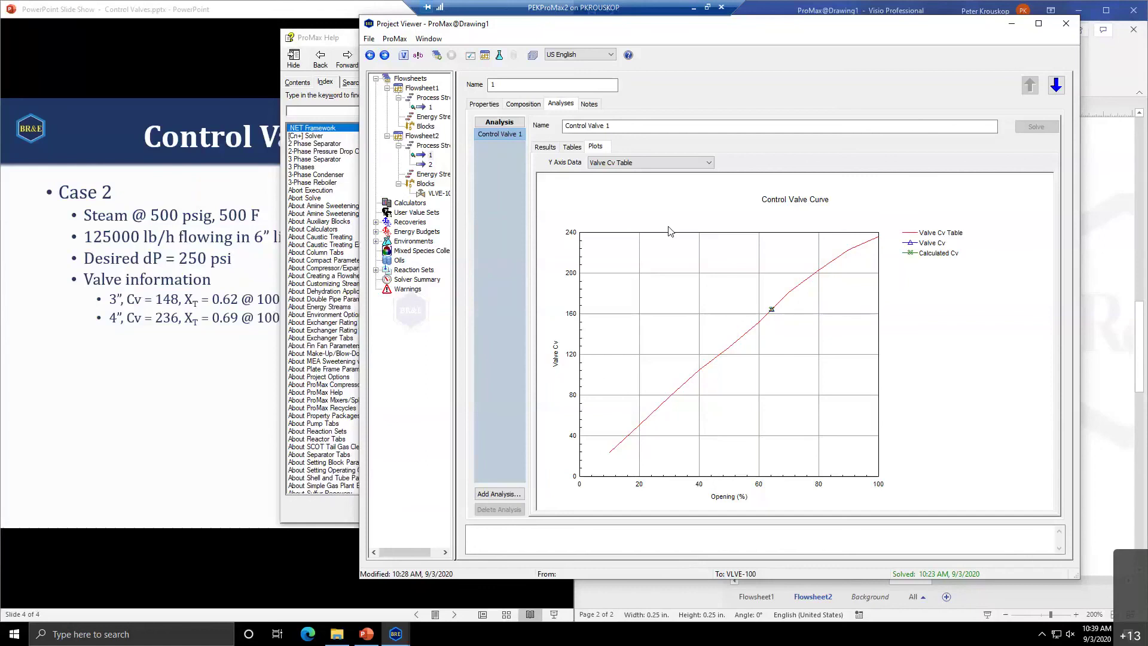
Show Control Valve 1's results table: 64.2385% opening, Cv 164.291, non-choked flow
click(545, 147)
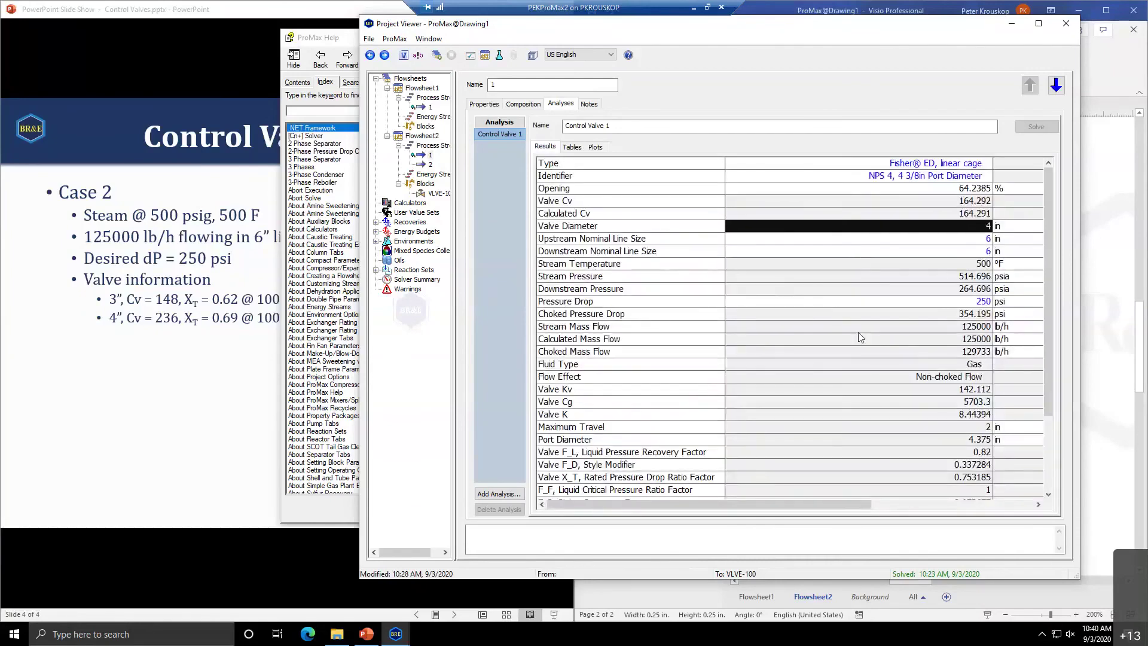